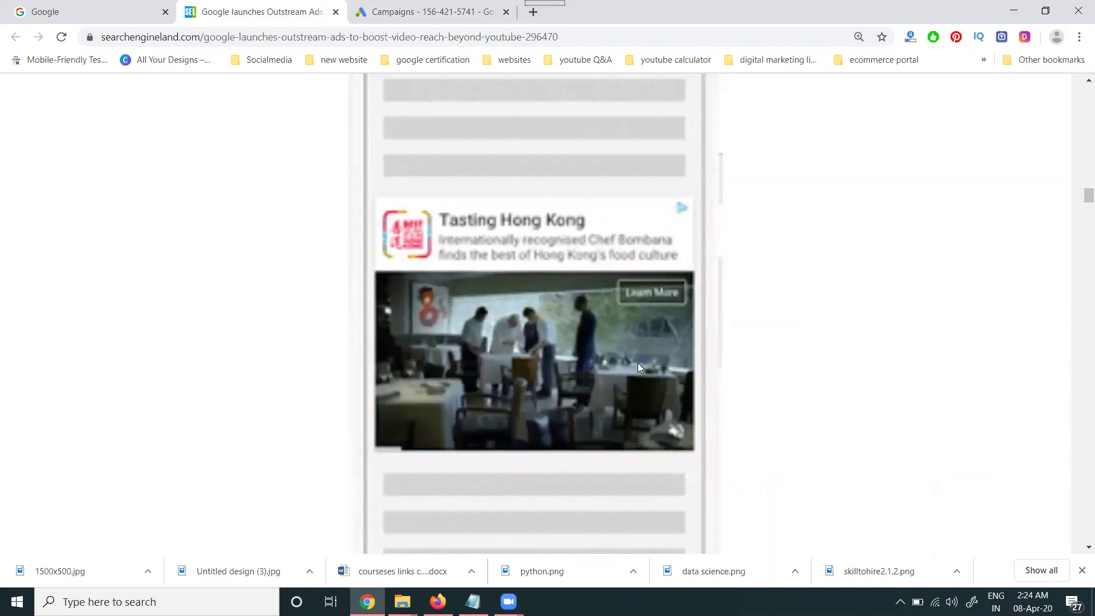
- Switch to Google Ads and open the account's linked accounts
left_click(398, 8)
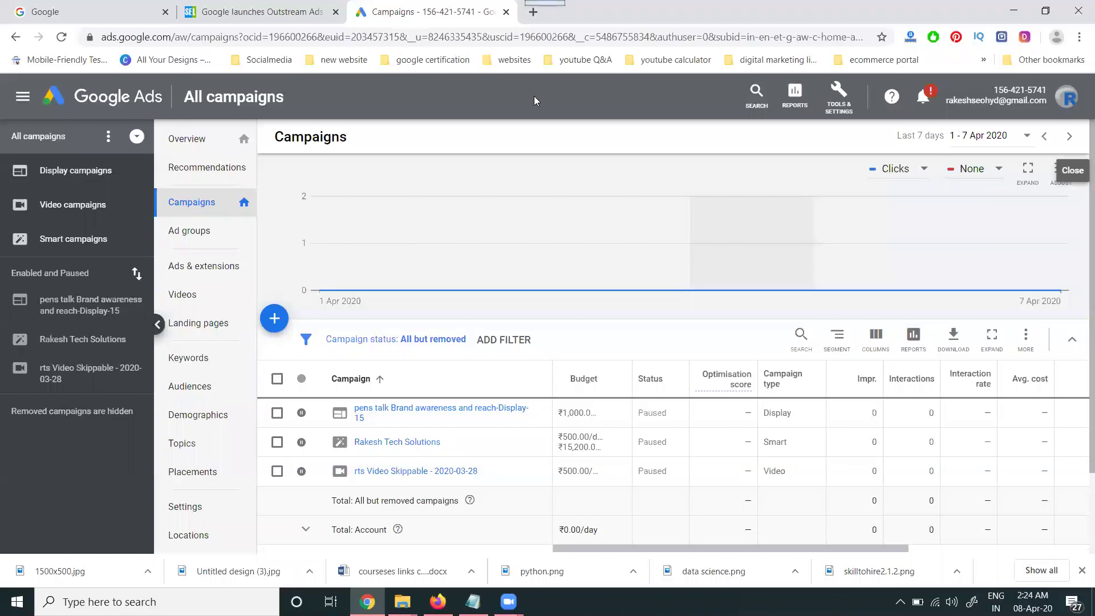
left_click(840, 96)
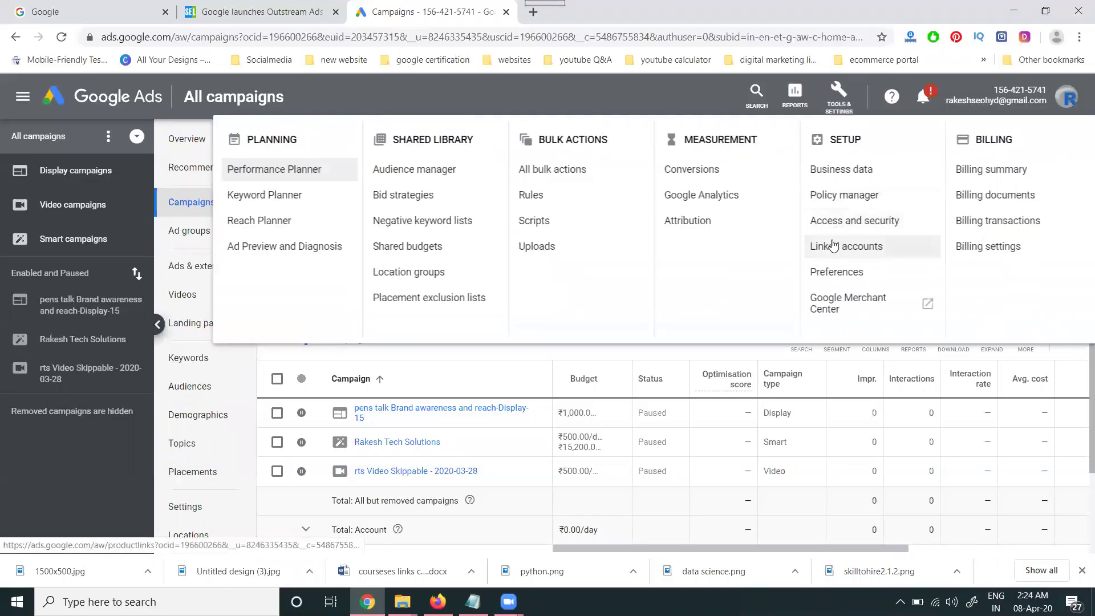
left_click(833, 245)
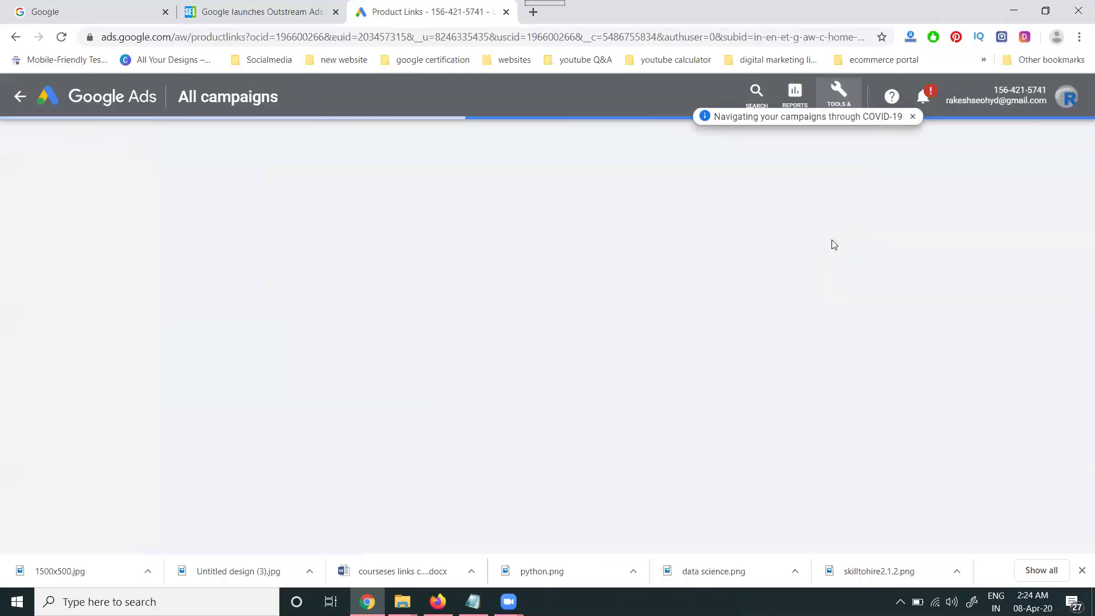
- Open YouTube in a new browser tab
left_click(533, 12)
type("y")
key("Return")
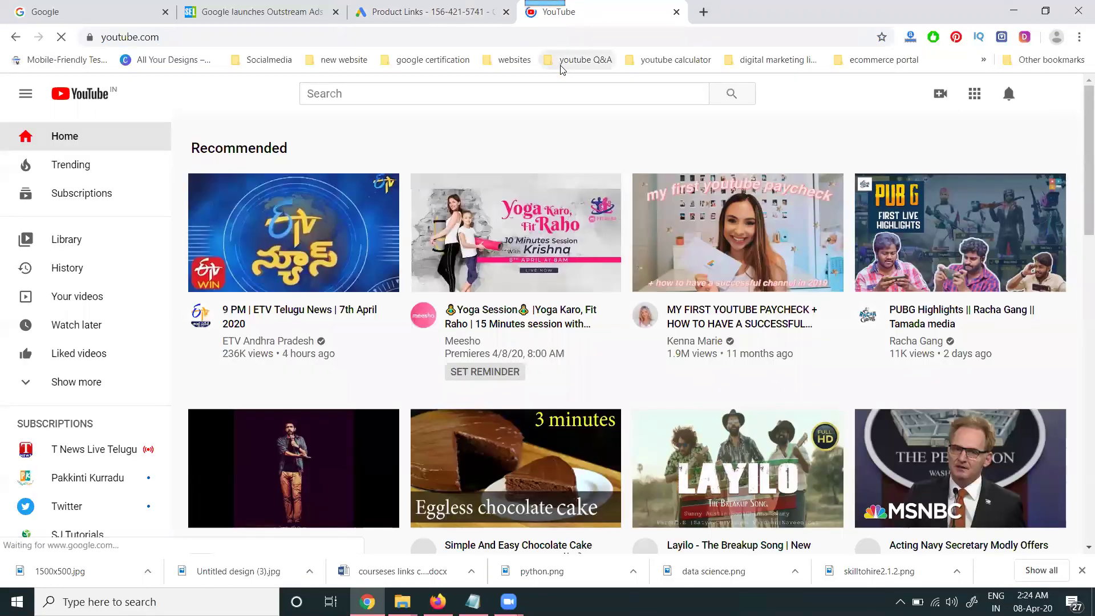
- Return to Google Ads, check the YouTube channel link details, and go back to the campaign list
left_click(448, 8)
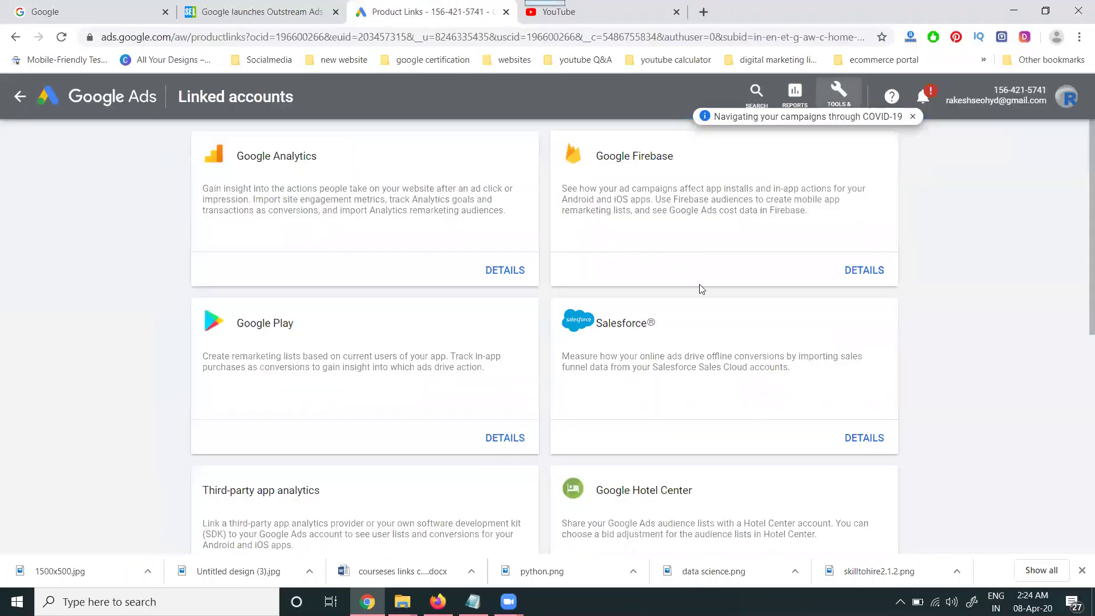
scroll(747, 305, "down", 5)
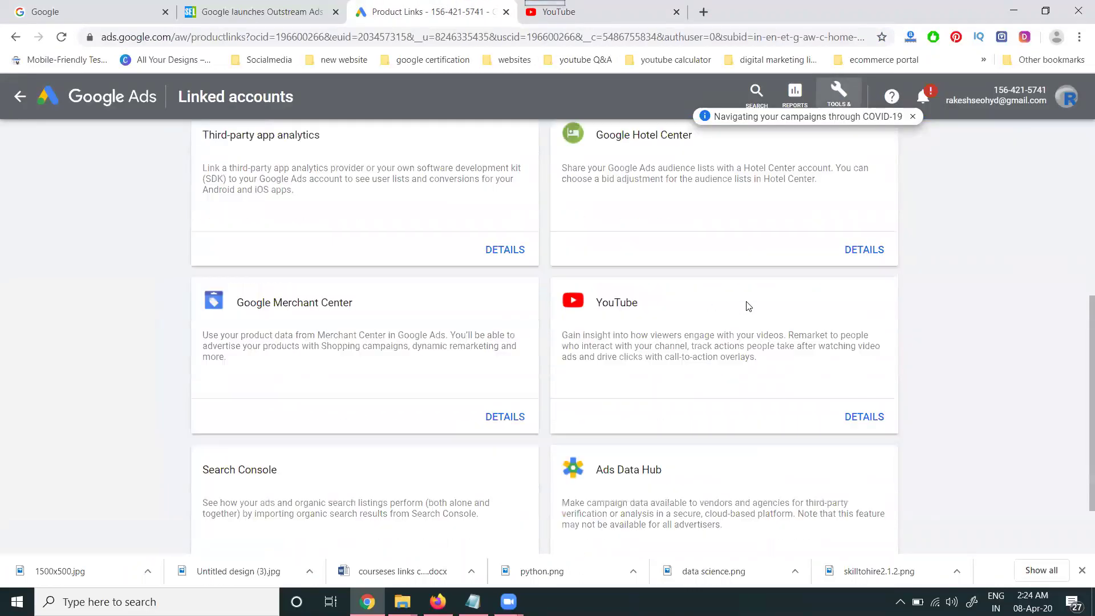
left_click(877, 419)
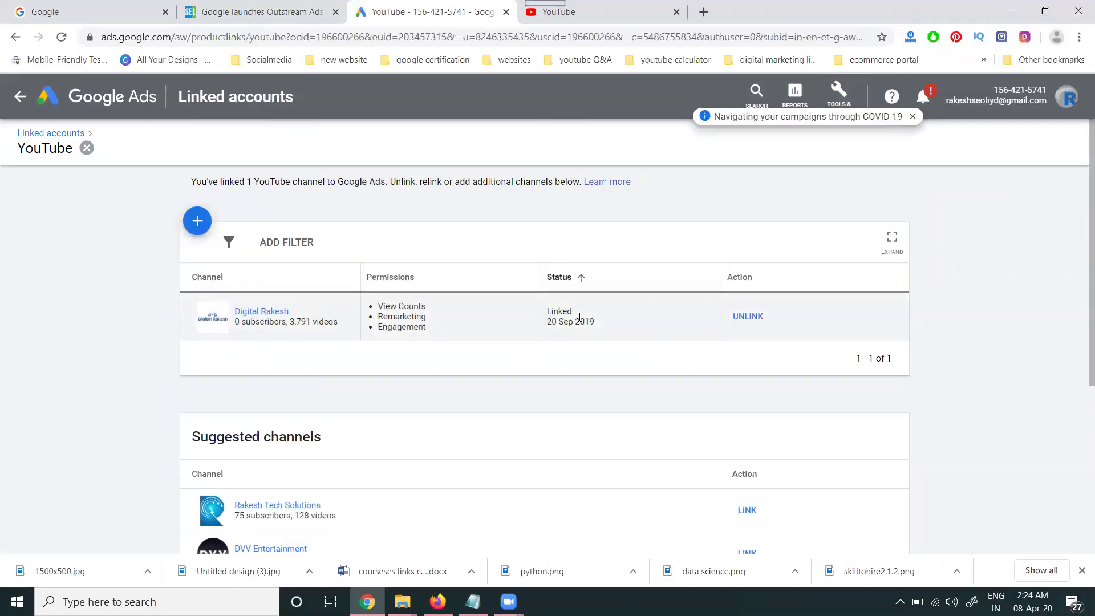
left_click(17, 95)
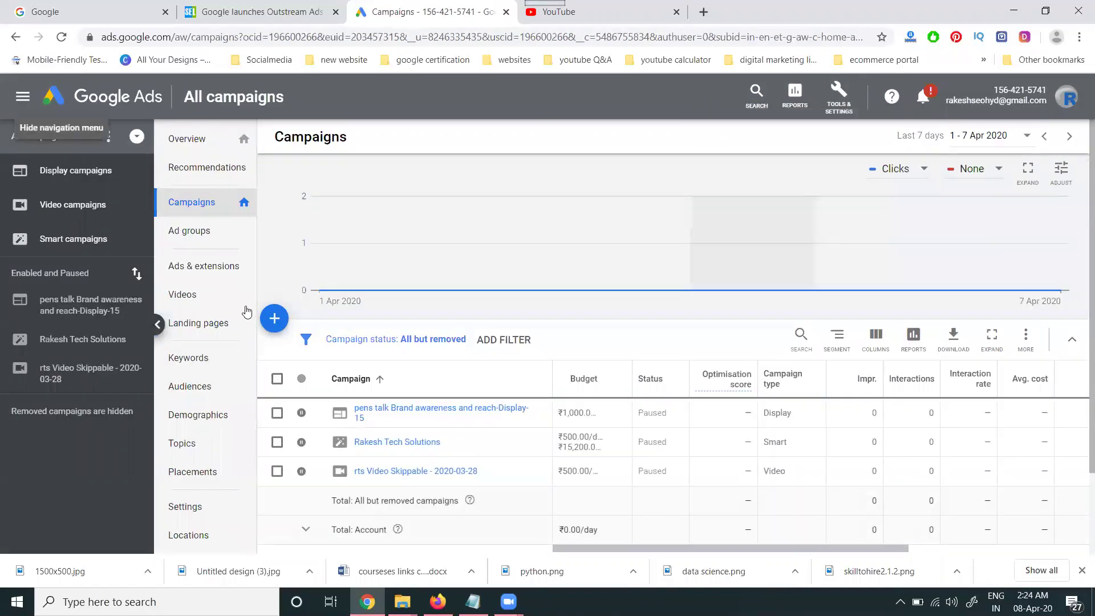
- Start a new campaign with the Brand awareness and reach goal
left_click(268, 320)
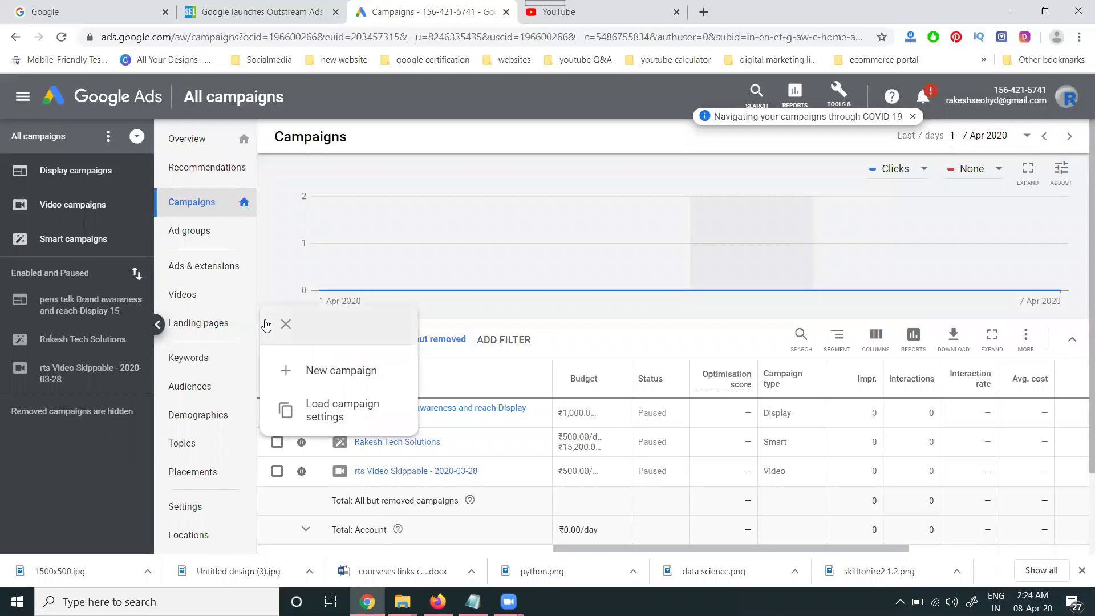
left_click(311, 372)
left_click(309, 376)
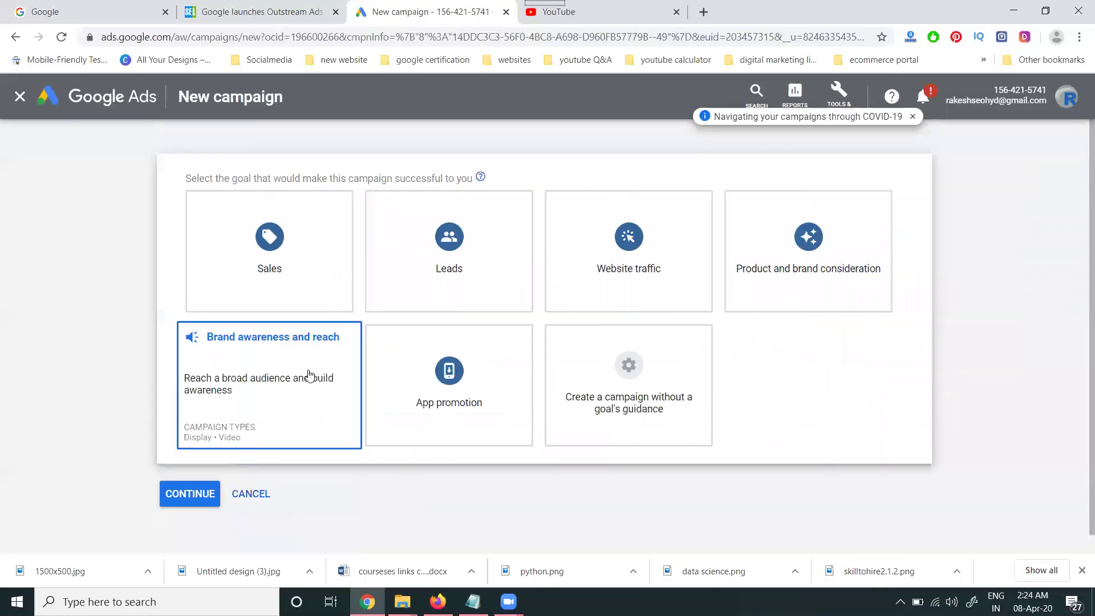
left_click(289, 264)
left_click(223, 364)
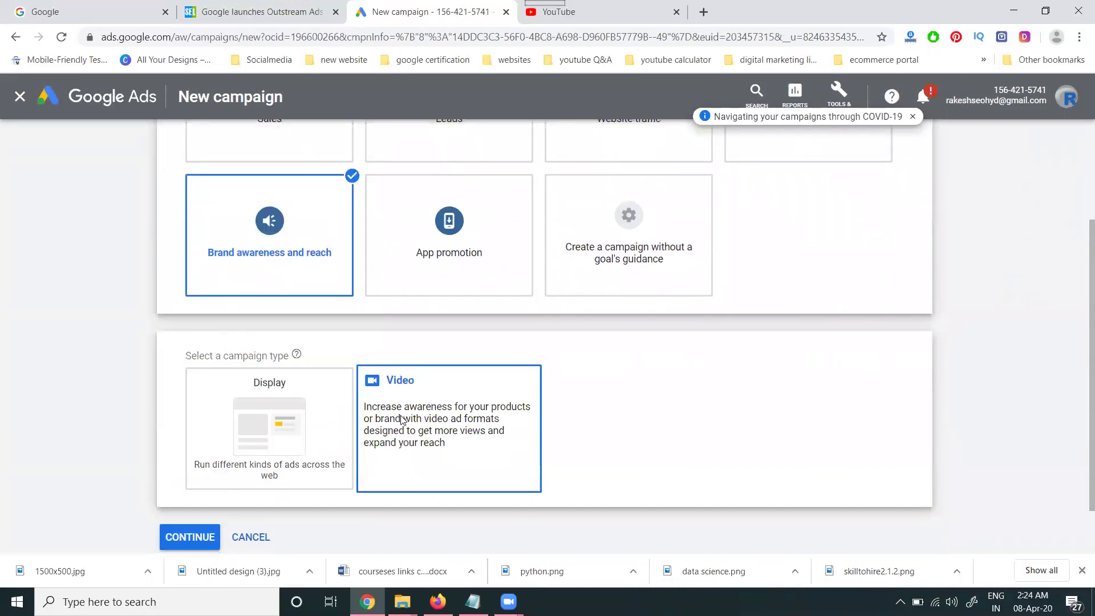
- Choose the Video campaign type with the Outstream subtype, check the article's sample ad, and continue to the campaign settings
left_click(402, 421)
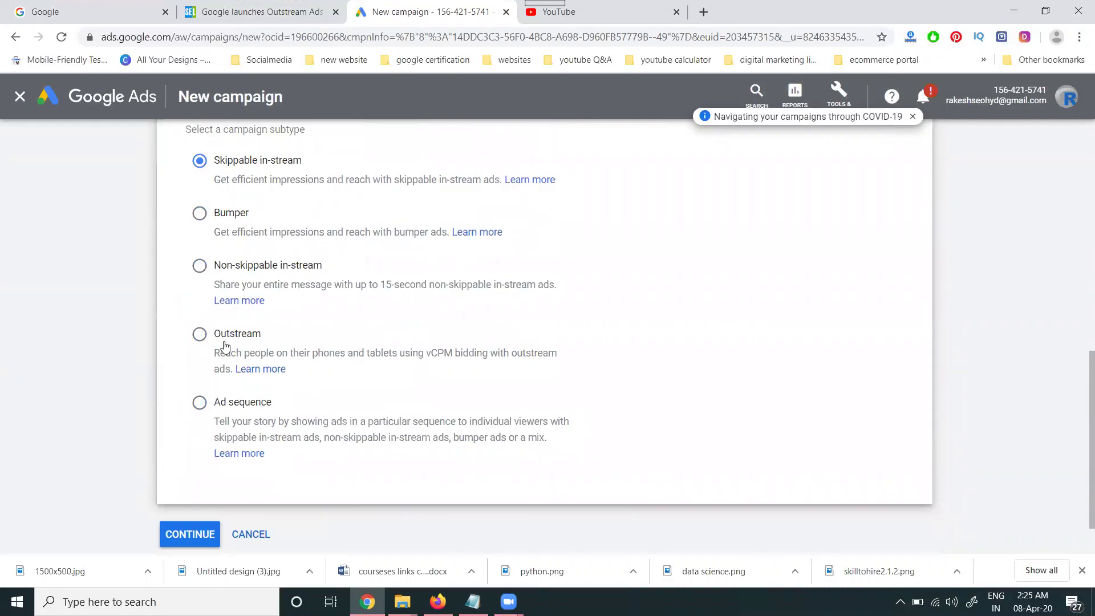
left_click(200, 336)
left_click(239, 11)
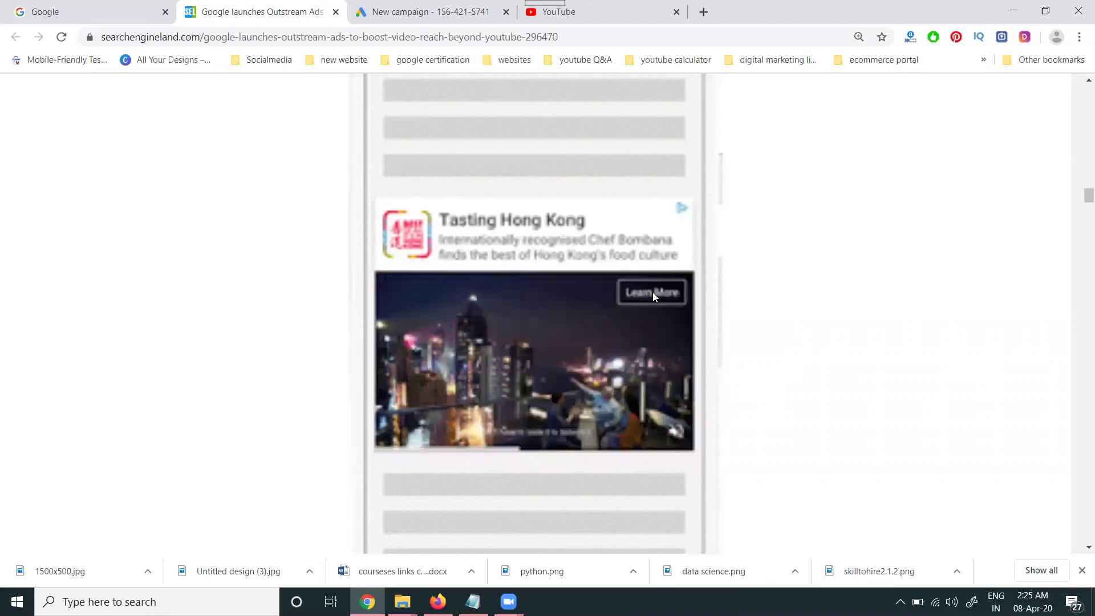
left_click(419, 8)
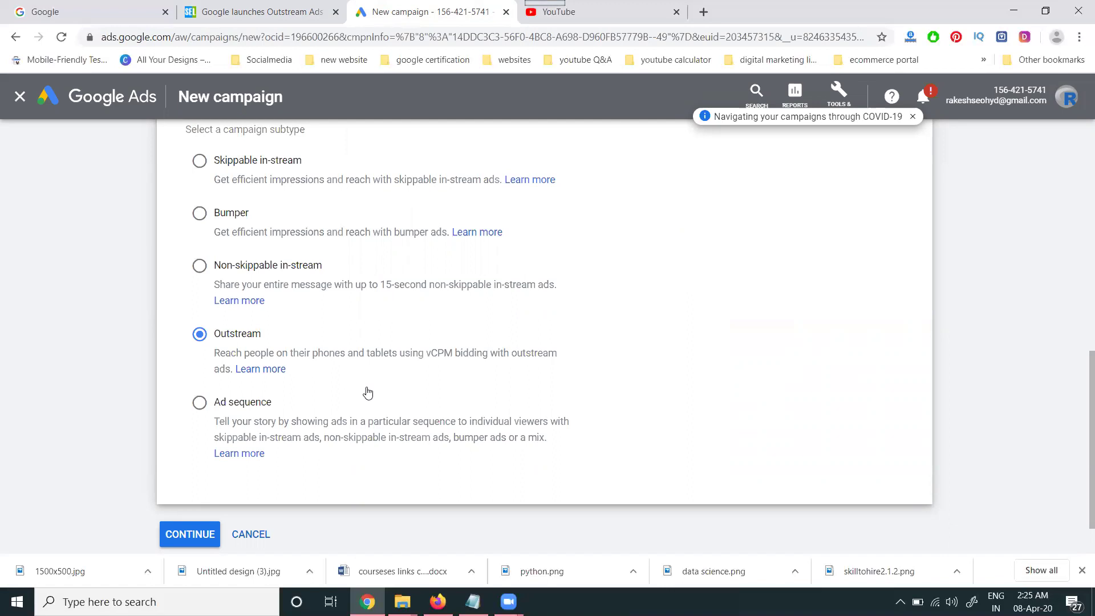
left_click(191, 534)
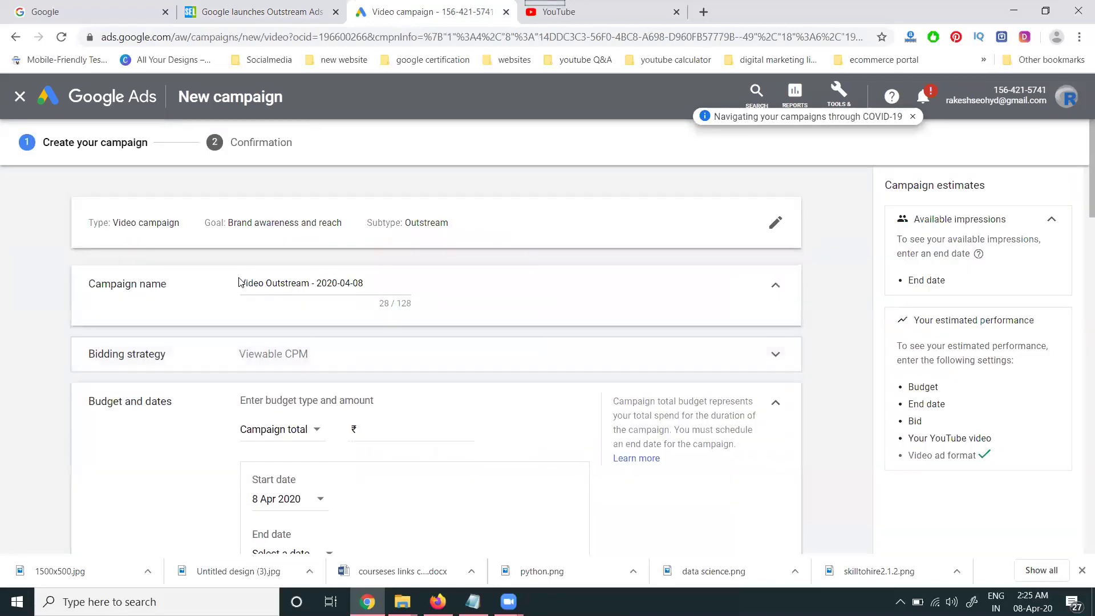
- Name the campaign "DR Video Outstream - 2020-04-08" and review its bidding strategy details
left_click(242, 282)
type("DR")
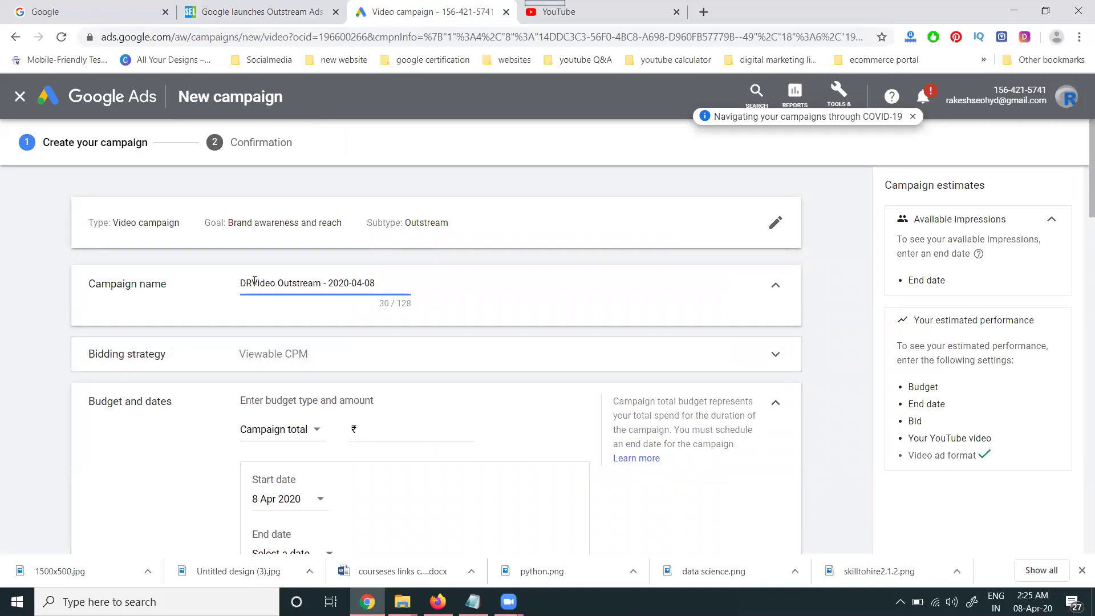
left_click(294, 371)
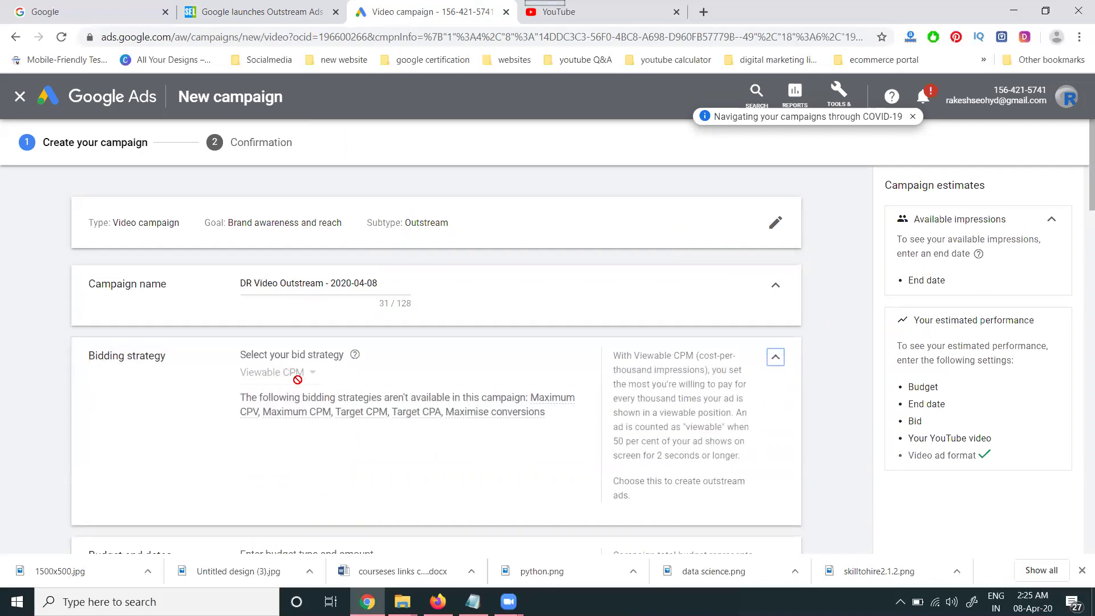
left_click(777, 357)
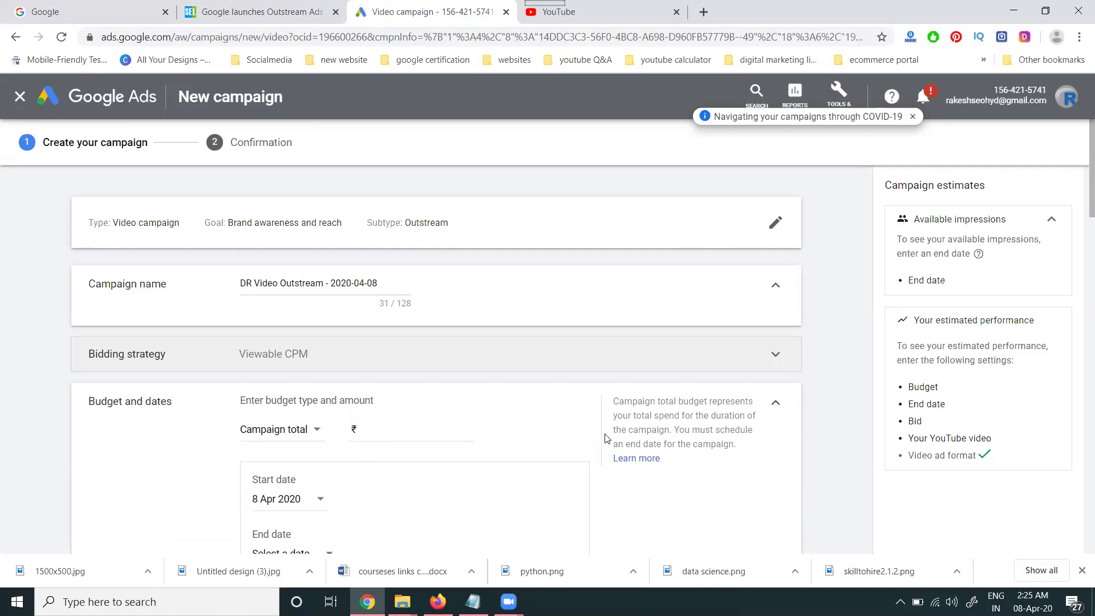
- Set the budget type to Campaign total with an amount of ₹2,000
scroll(428, 441, "down", 3)
left_click(271, 254)
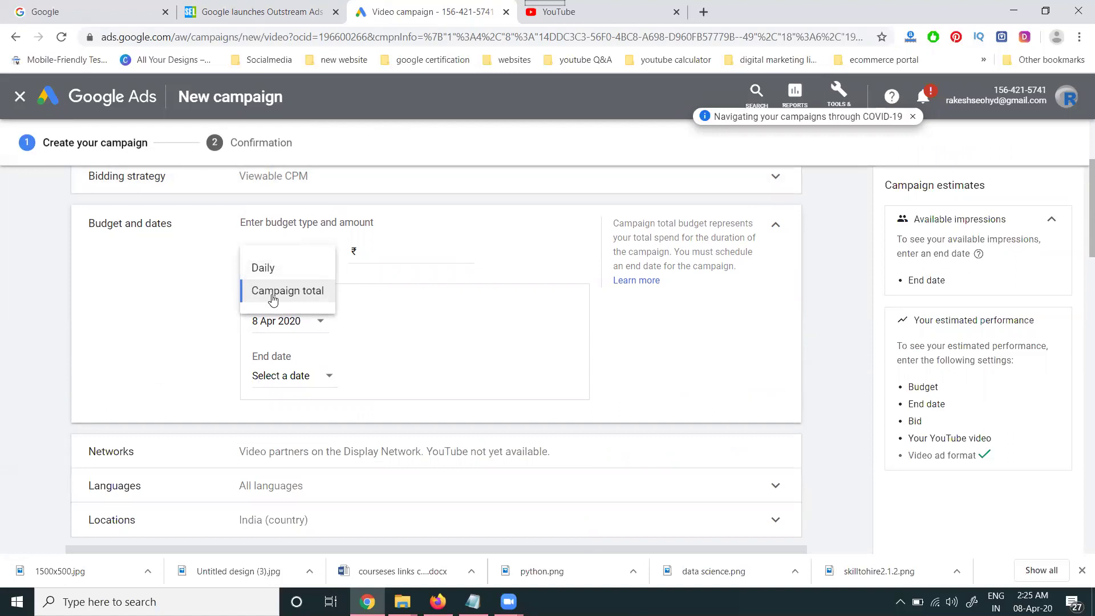
left_click(273, 291)
left_click(387, 254)
type("200")
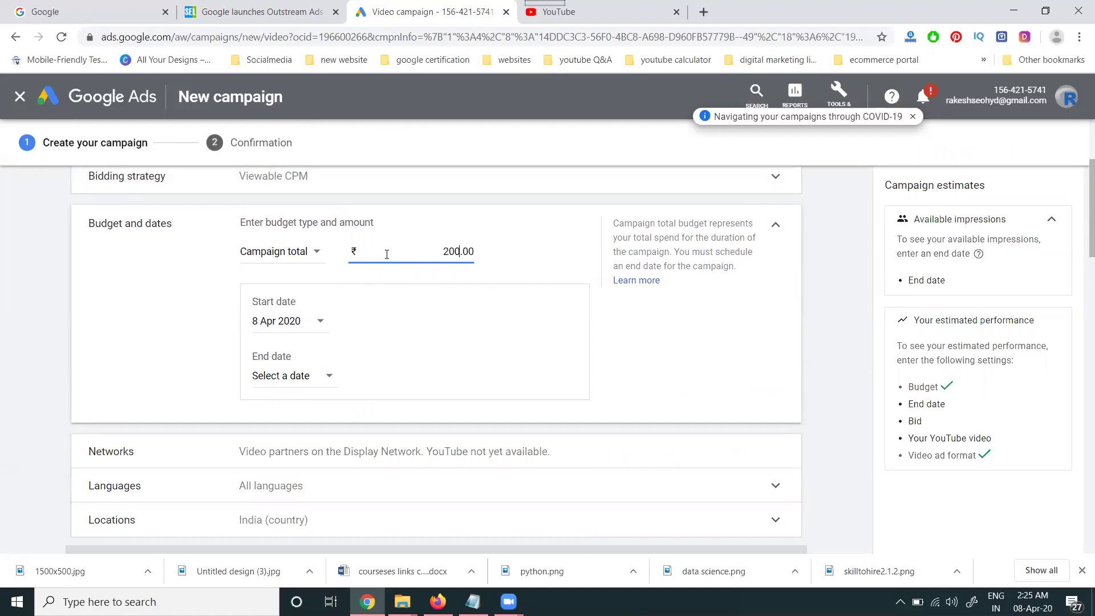
left_click(183, 331)
- Set the campaign end date to 10 Apr 2020, then move it to 11 Apr 2020
left_click(295, 376)
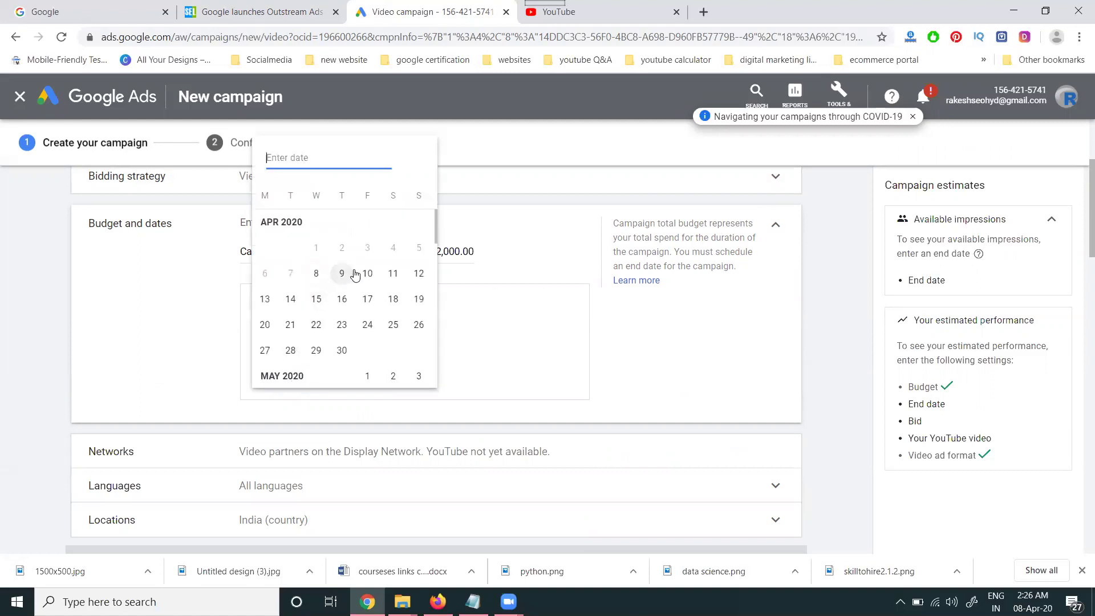
left_click(367, 274)
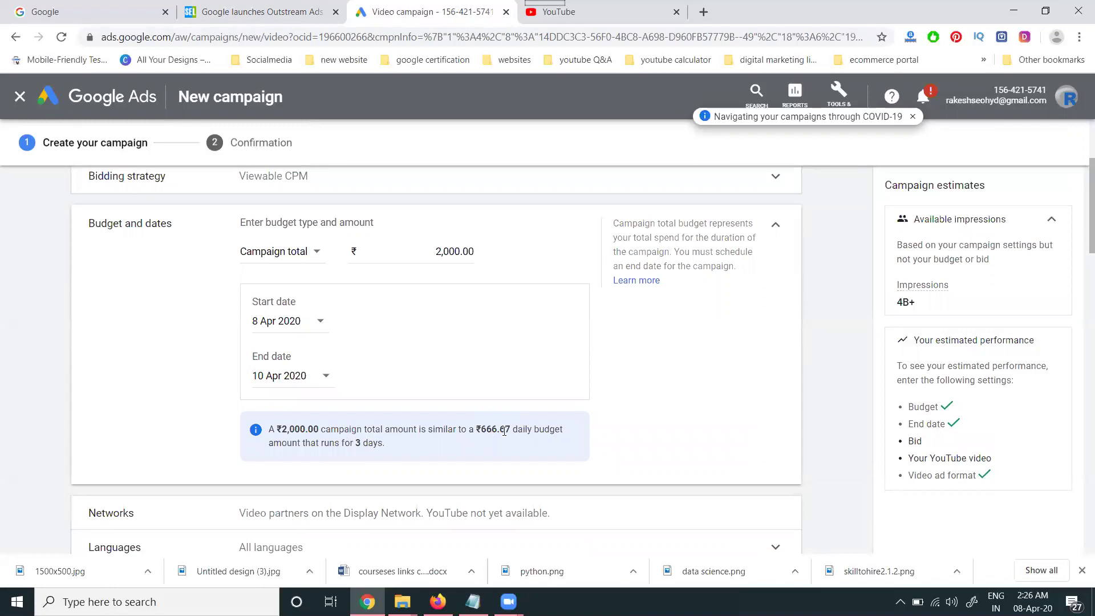
left_click(296, 376)
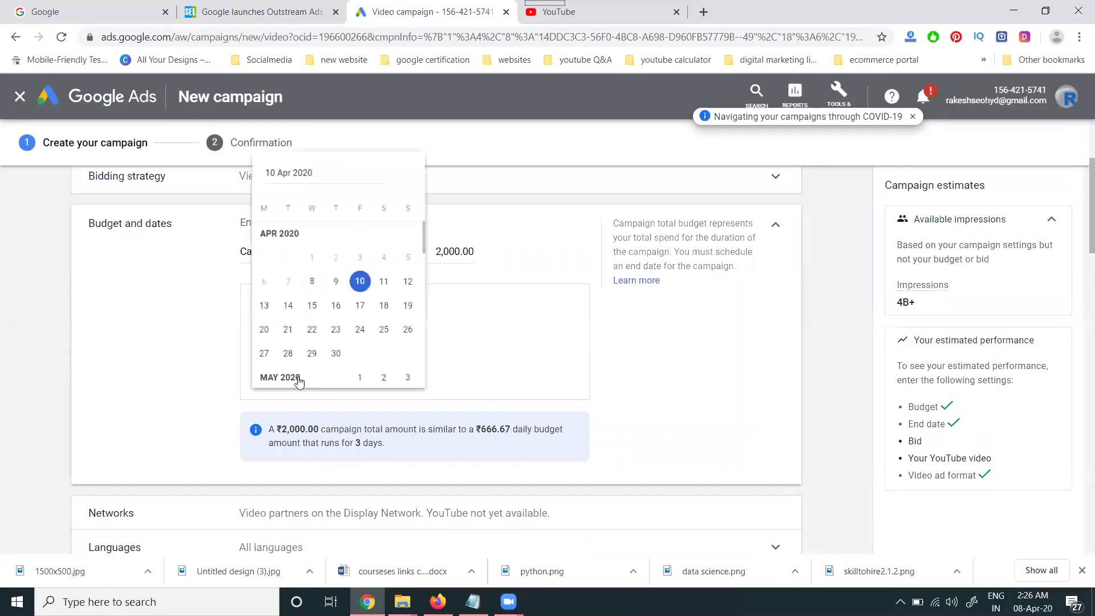
left_click(396, 276)
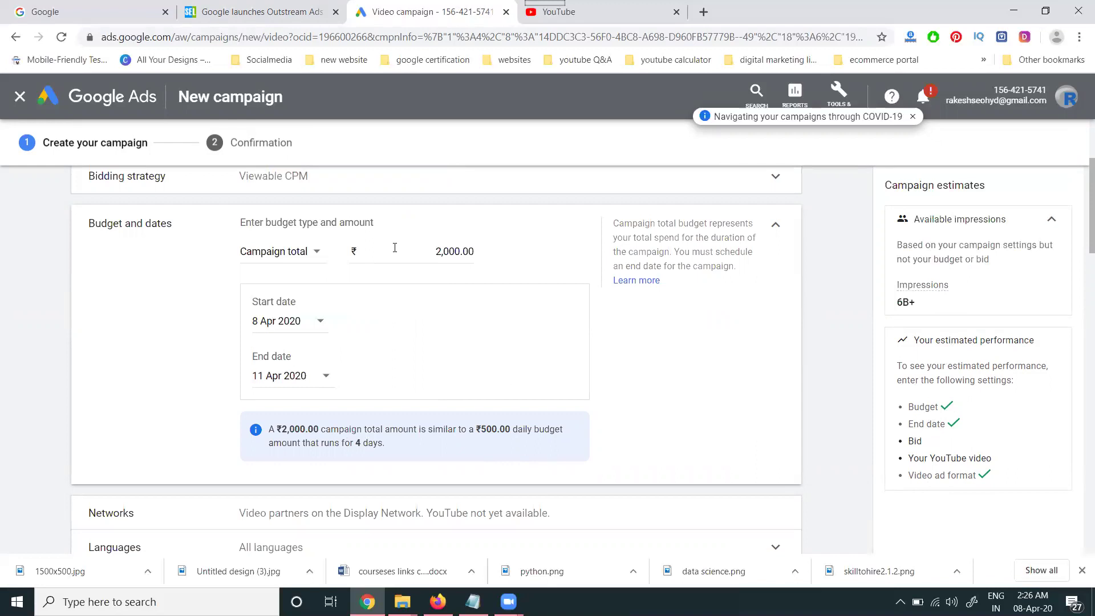
- Try the Daily budget type, look at its end date options, and switch back to Campaign total
left_click(269, 254)
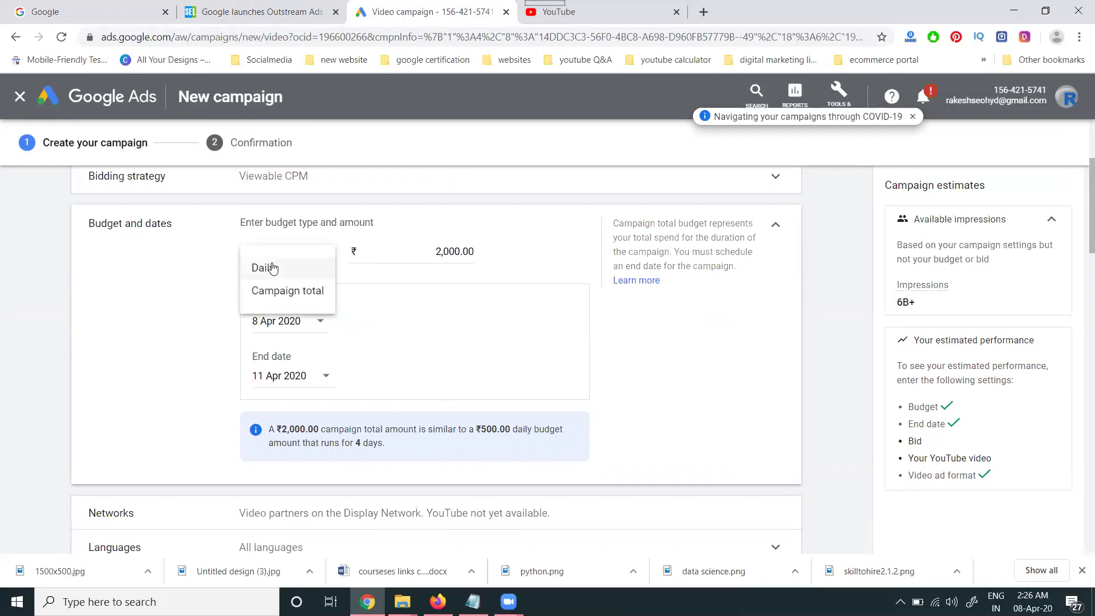
left_click(272, 263)
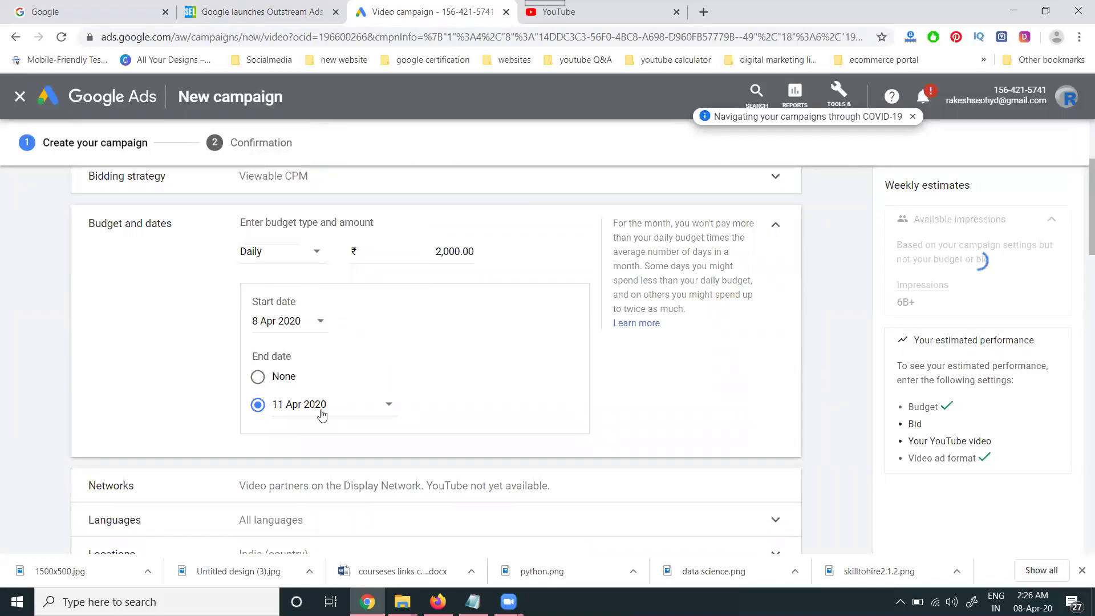
left_click(322, 415)
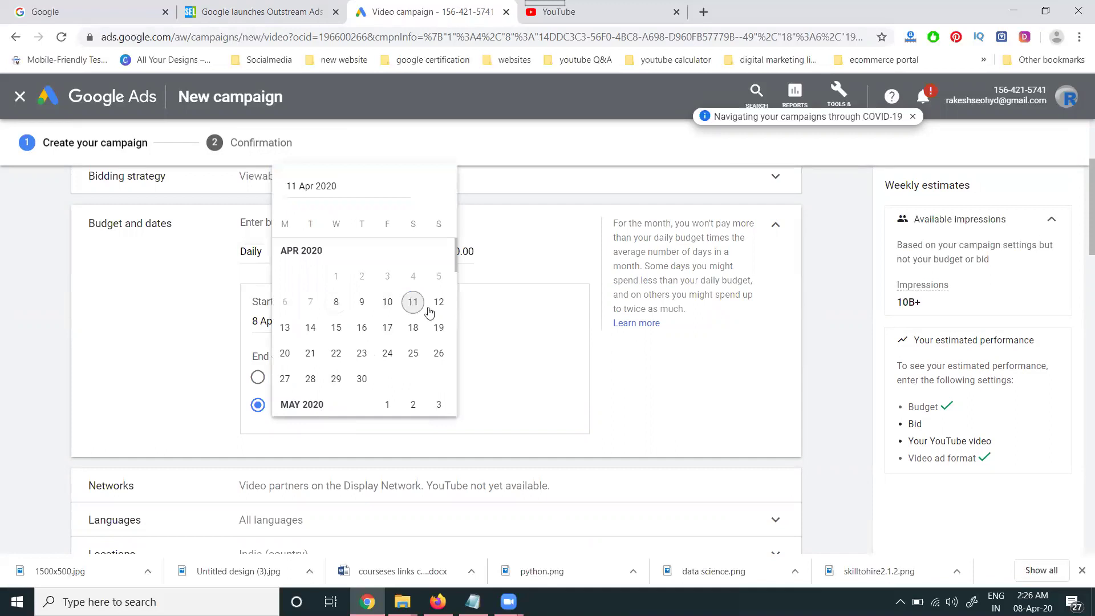
left_click(579, 336)
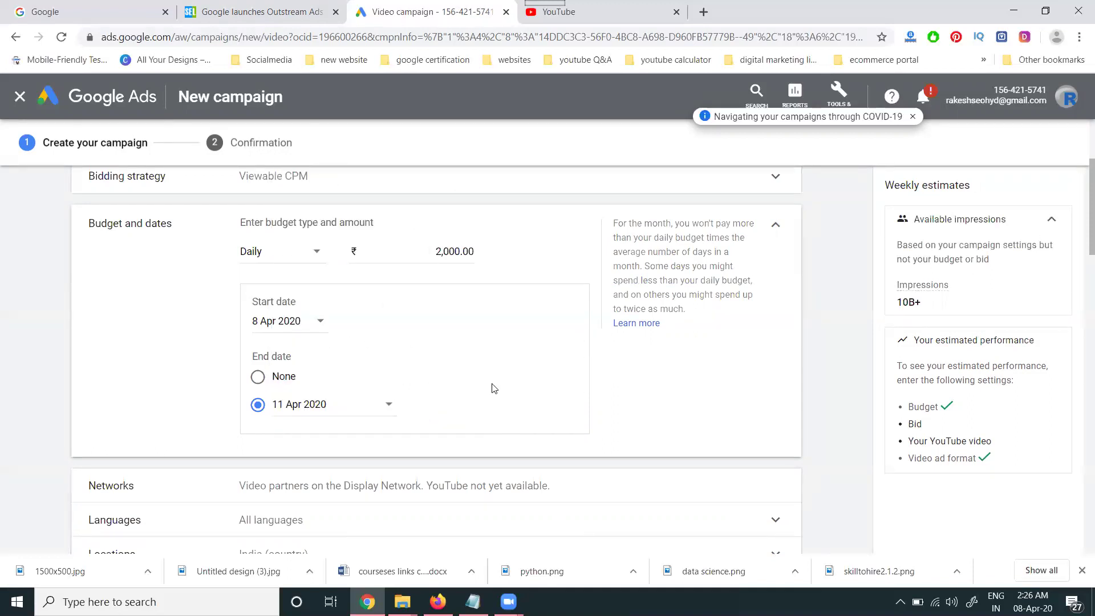
left_click(296, 256)
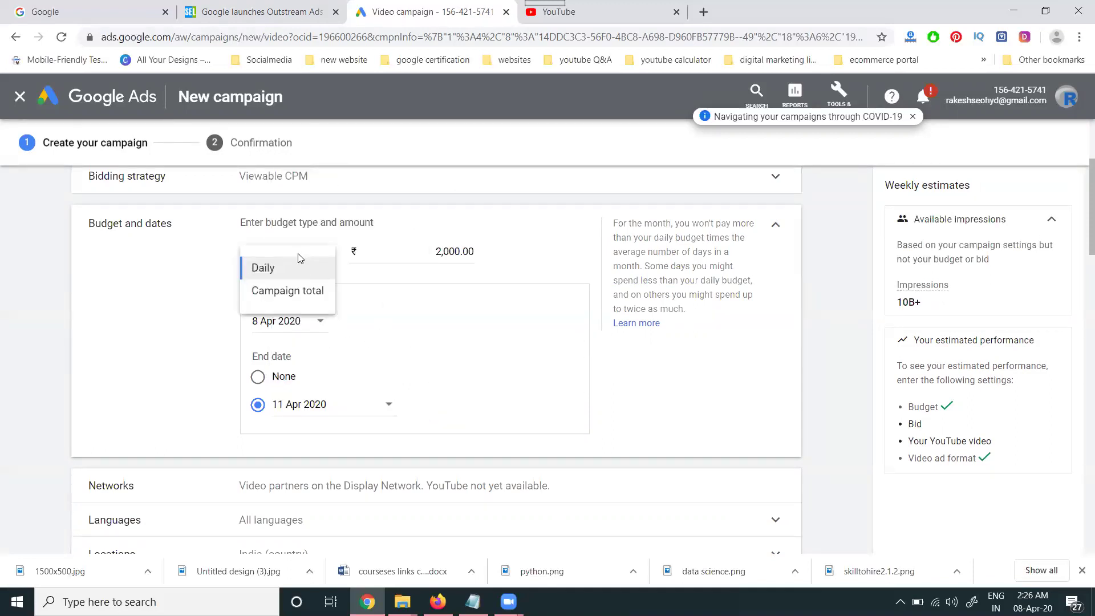
left_click(280, 292)
- Set the campaign total budget to ₹3,000 and the end date to 12 Apr 2020
left_click_drag(442, 252, 430, 252)
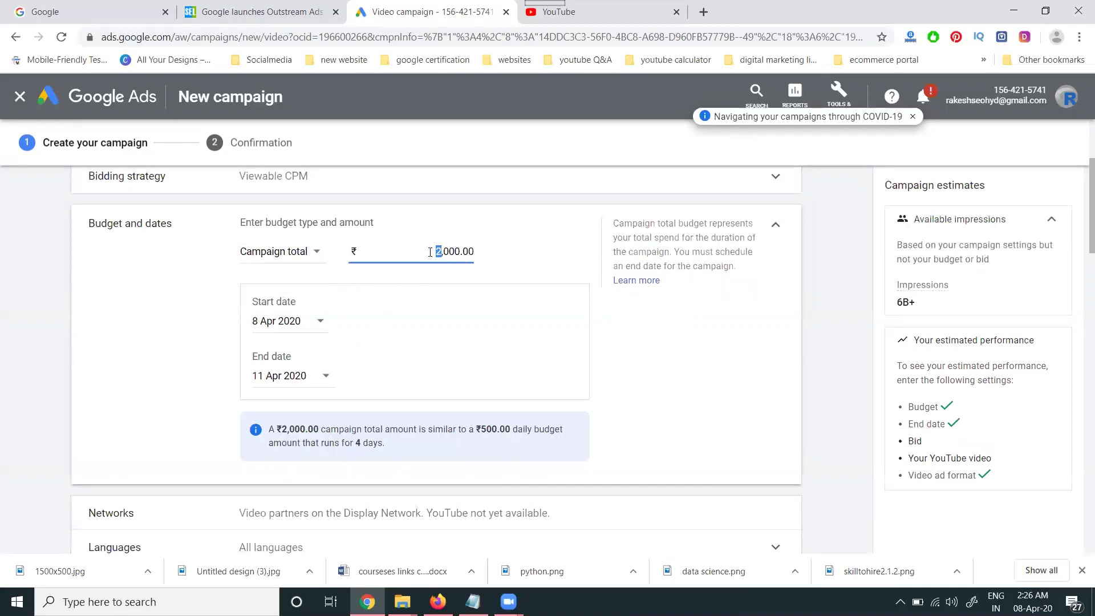
type("3")
left_click(652, 379)
left_click(265, 383)
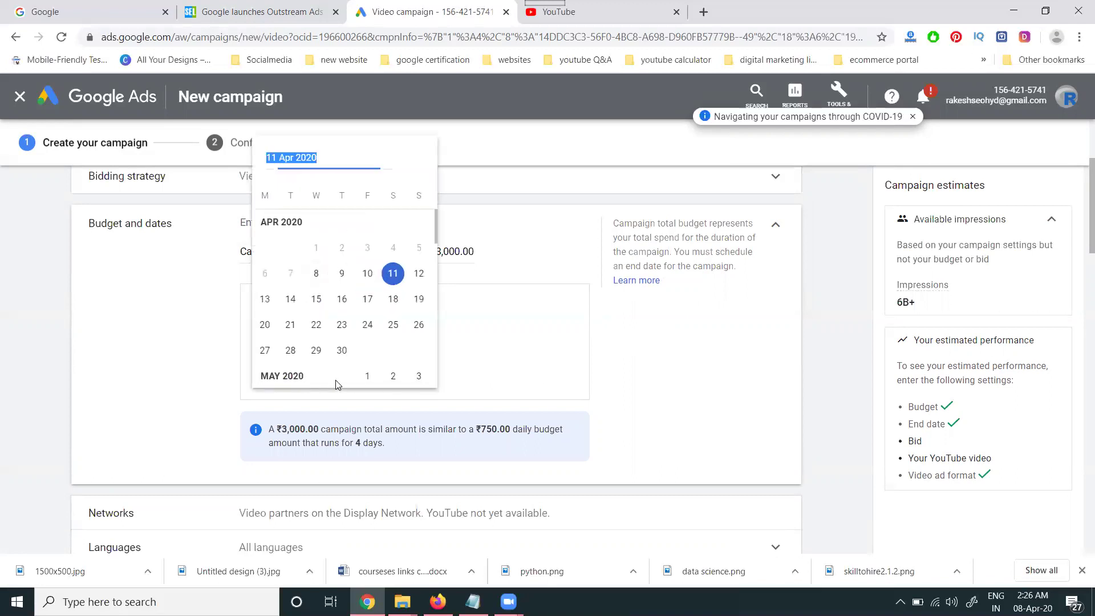
left_click(419, 274)
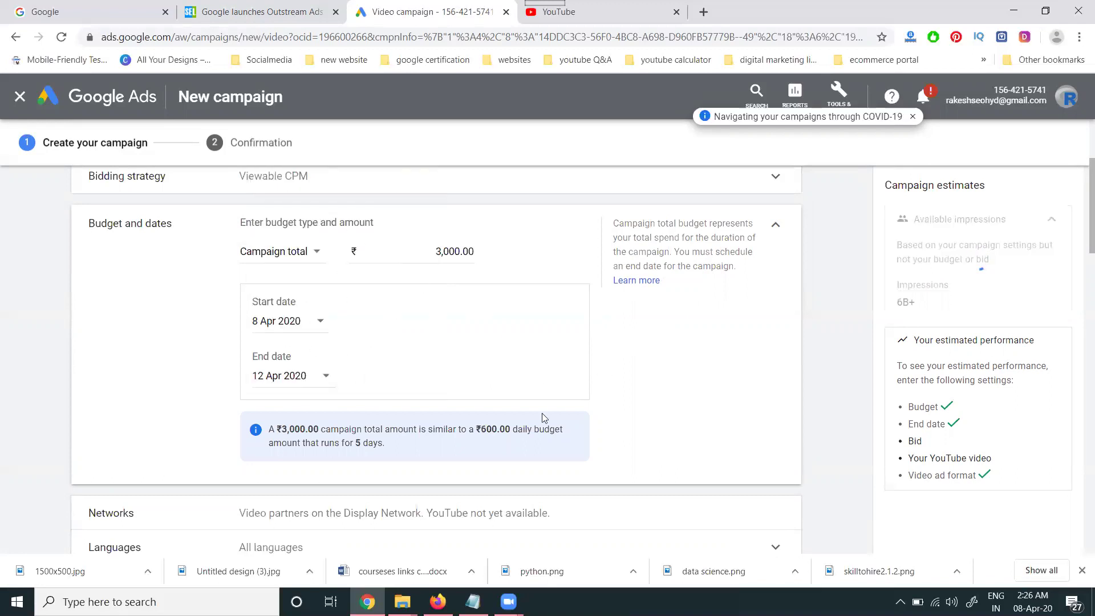
left_click_drag(486, 429, 505, 431)
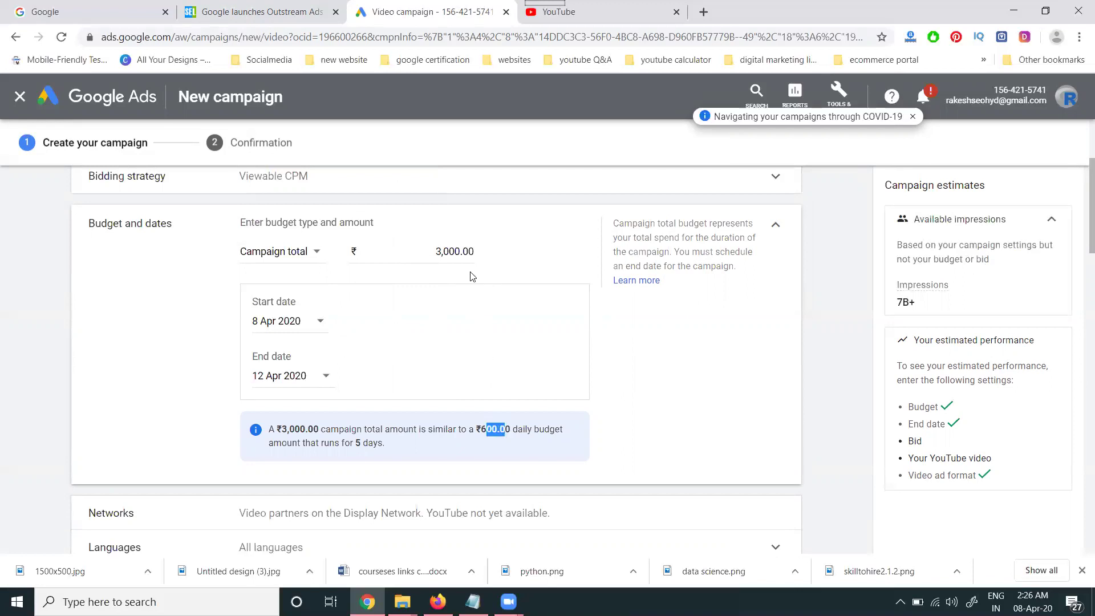
- Review the campaign's Networks setting and compare it with the sample ad in the outstream ads article
scroll(477, 275, "down", 6)
scroll(467, 273, "up", 3)
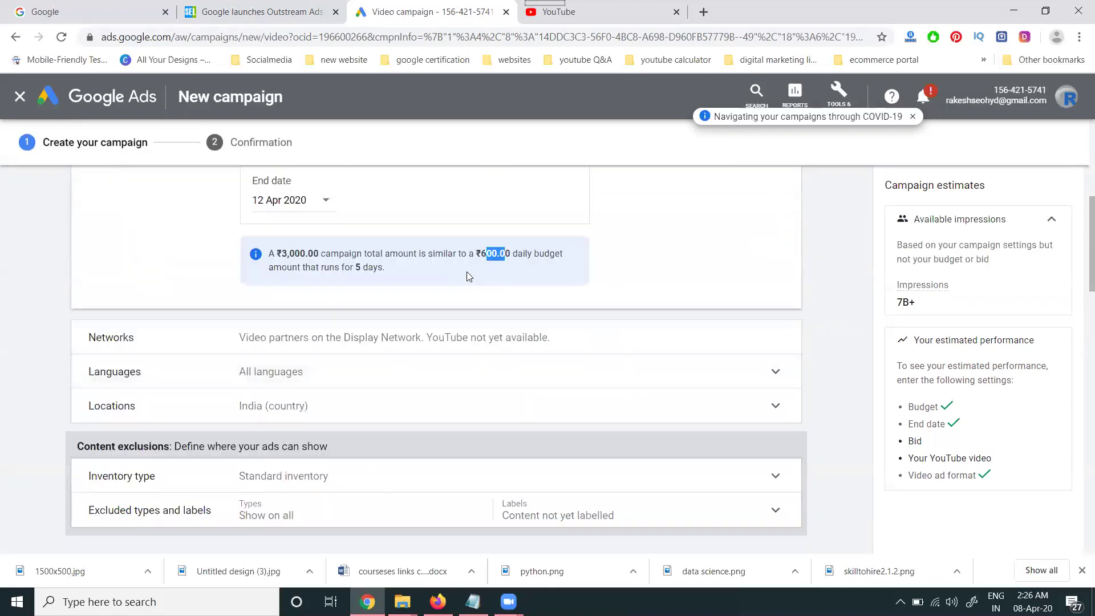
left_click(472, 342)
left_click(257, 8)
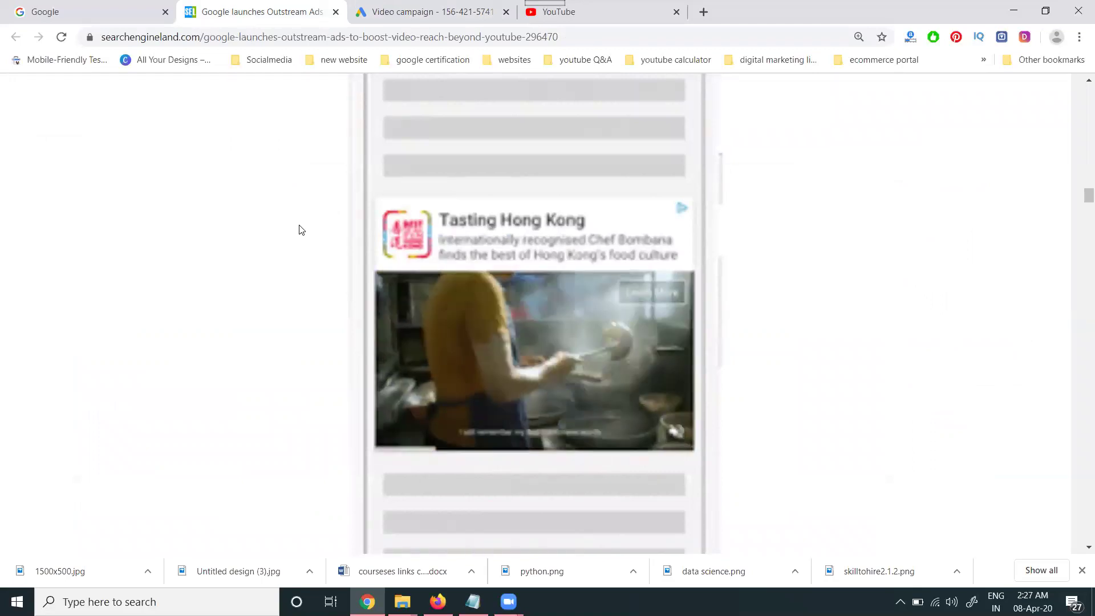
- Return to the Google Ads campaign setup and review its Languages and Locations settings
left_click(429, 13)
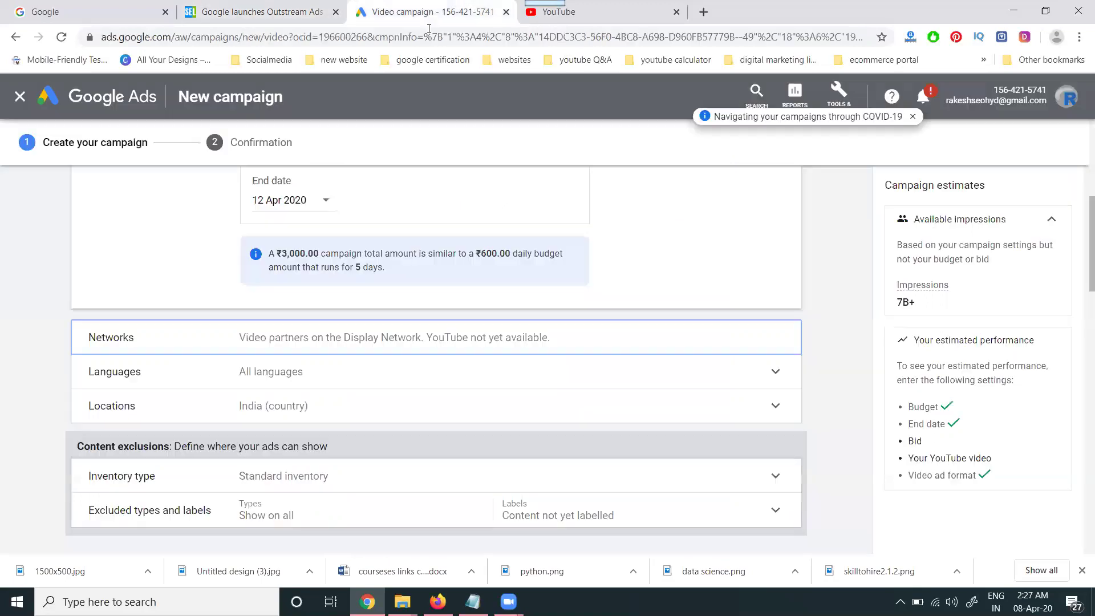
scroll(294, 342, "down", 3)
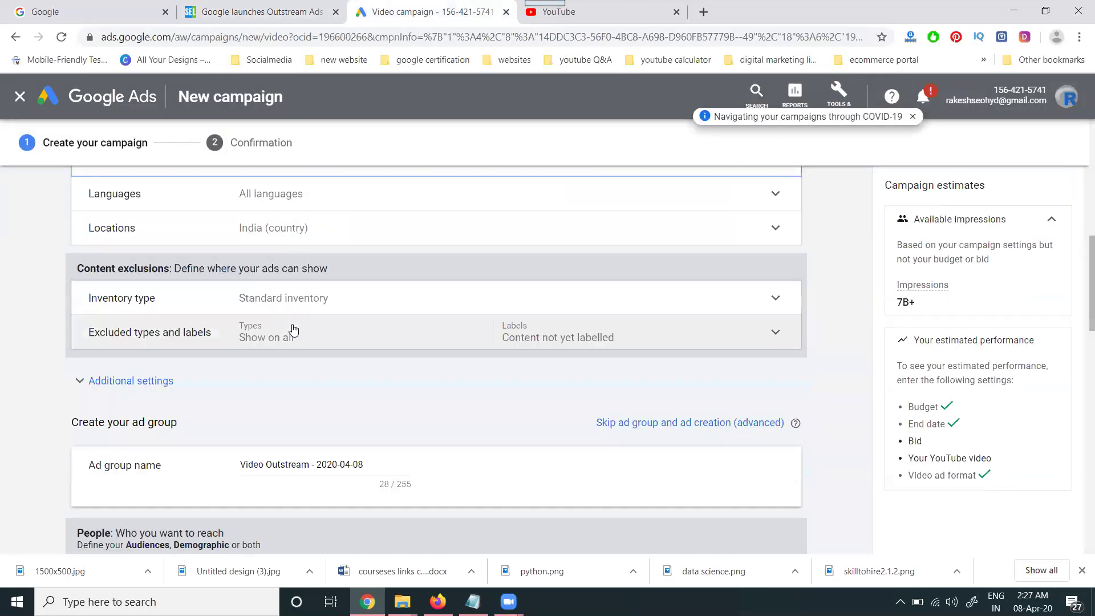
left_click(295, 201)
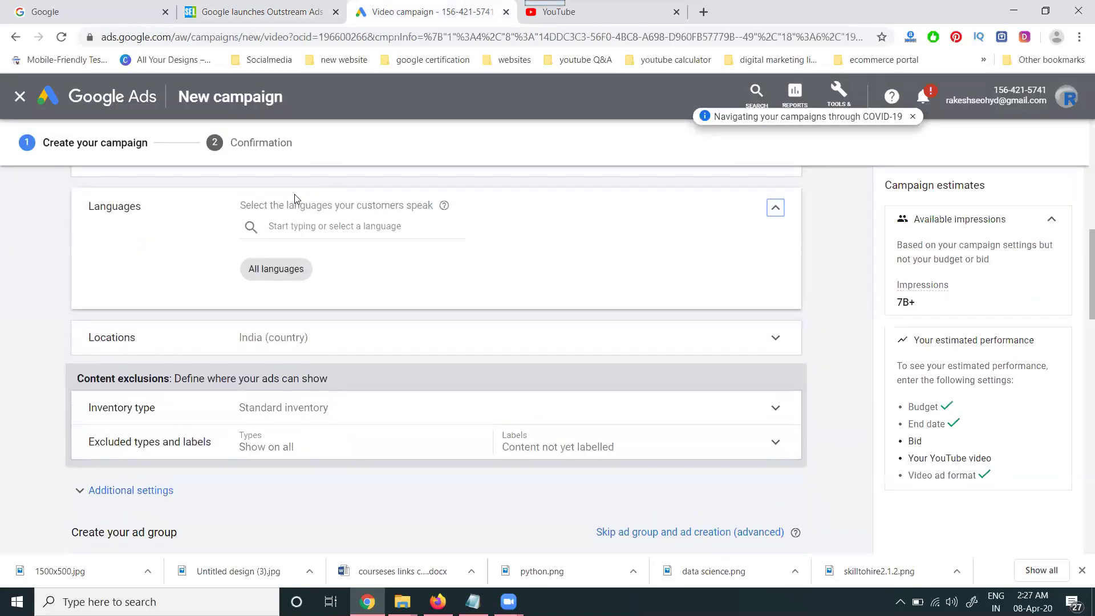
left_click(292, 338)
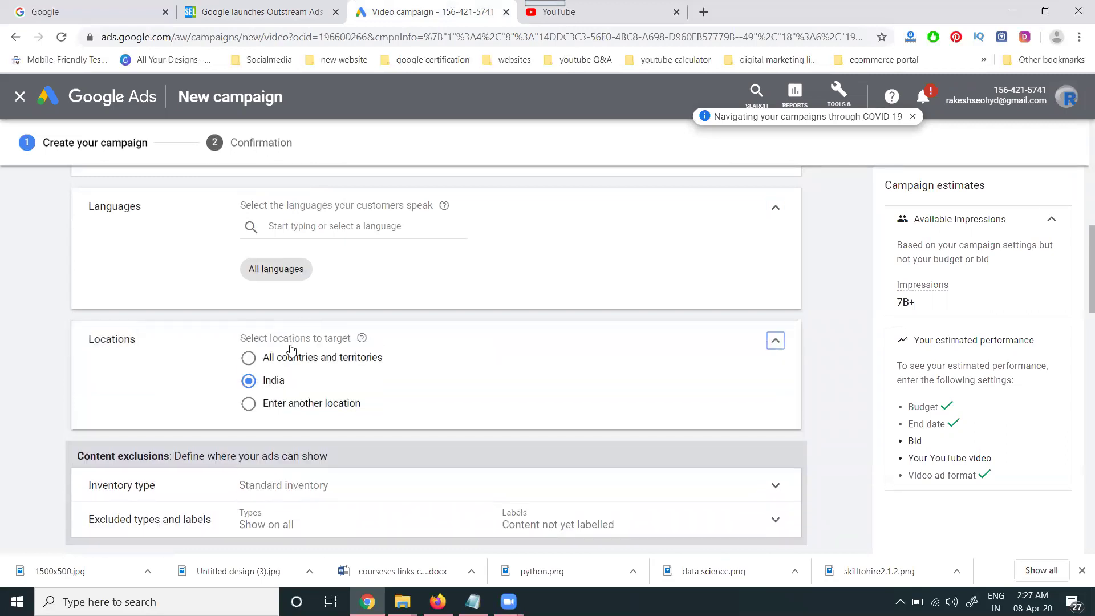
scroll(297, 342, "down", 3)
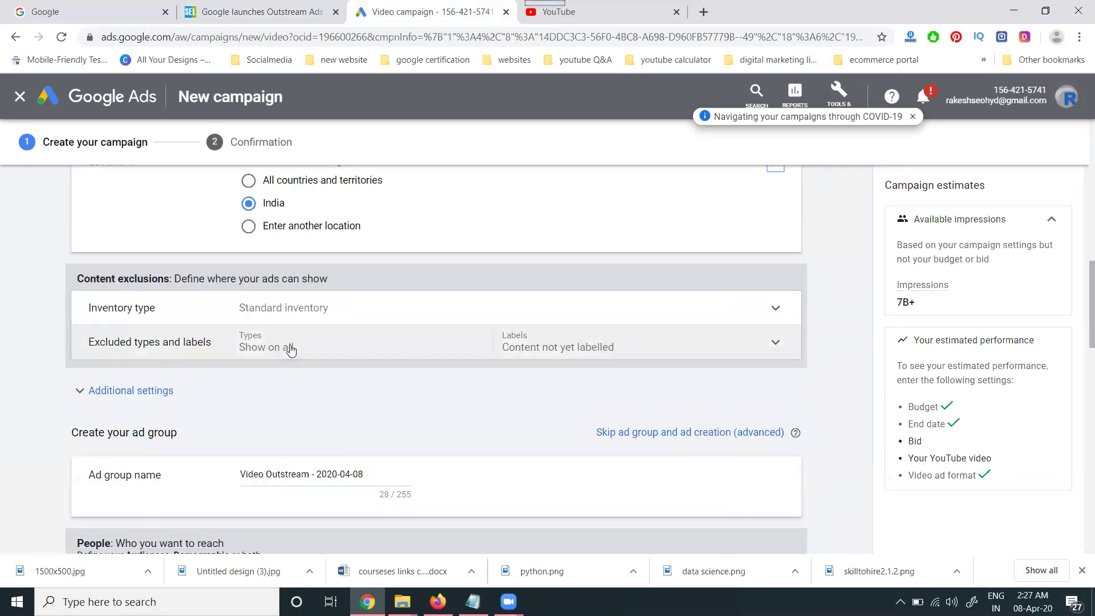
- Compare the inventory types in the content exclusions and select Expanded inventory for the campaign
left_click(302, 311)
scroll(333, 348, "down", 2)
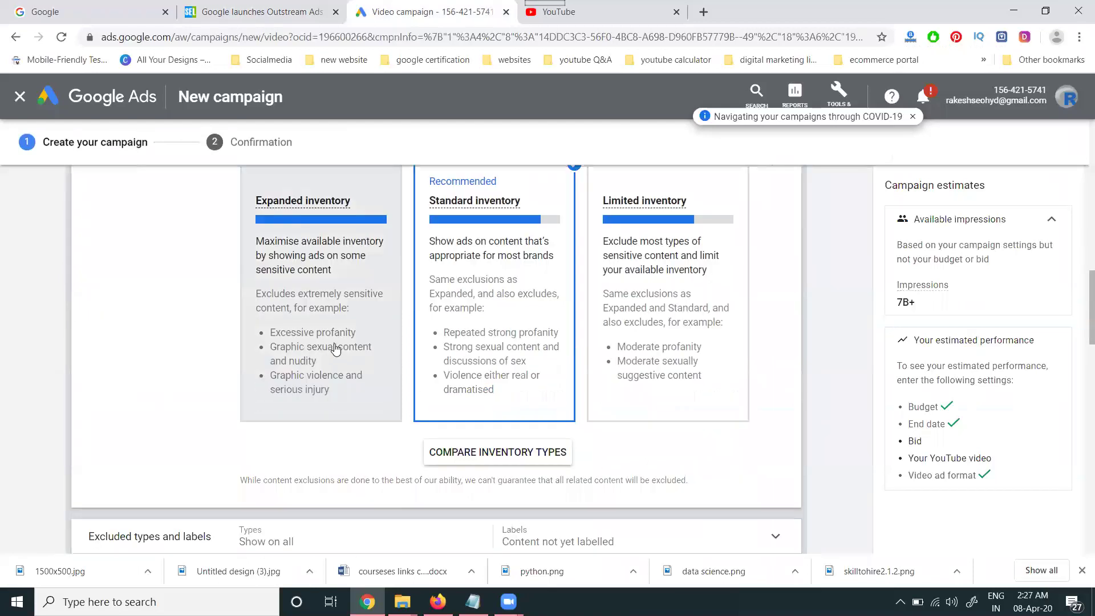
left_click(472, 459)
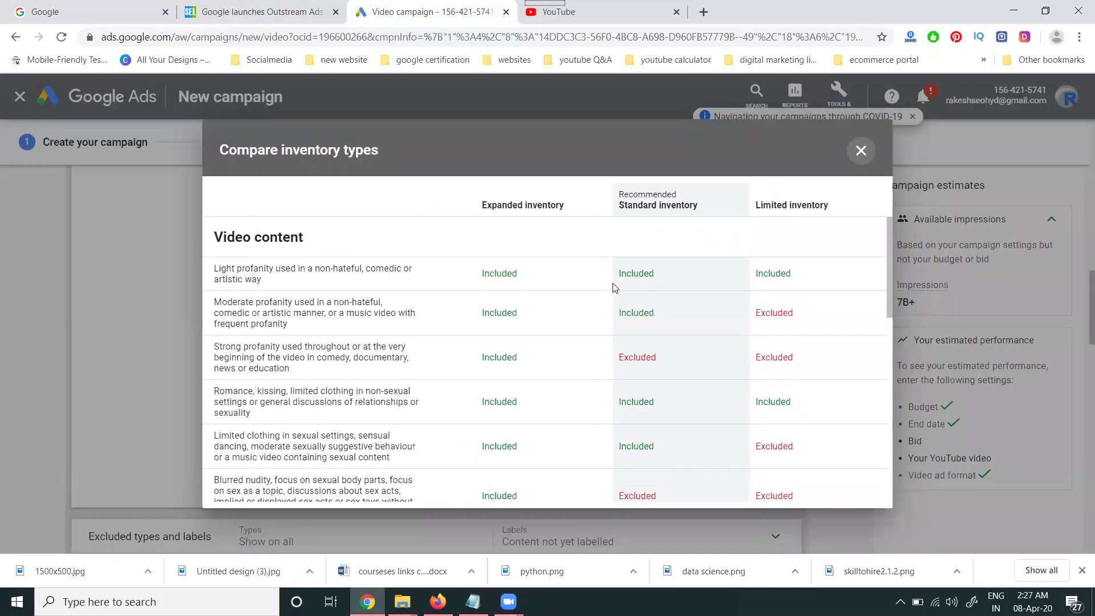
scroll(622, 293, "down", 9)
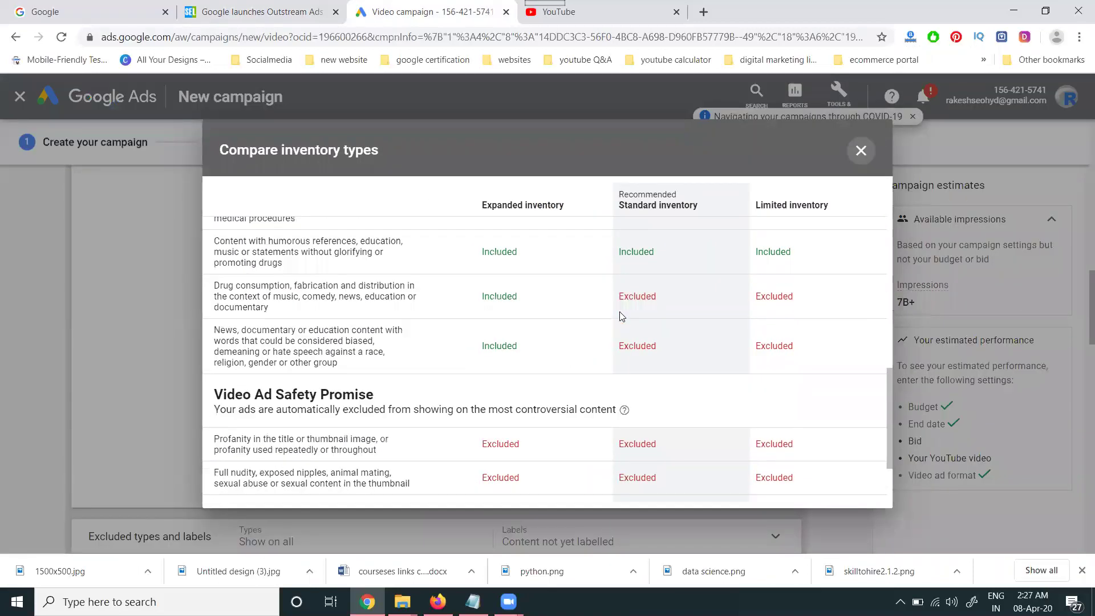
scroll(568, 315, "up", 9)
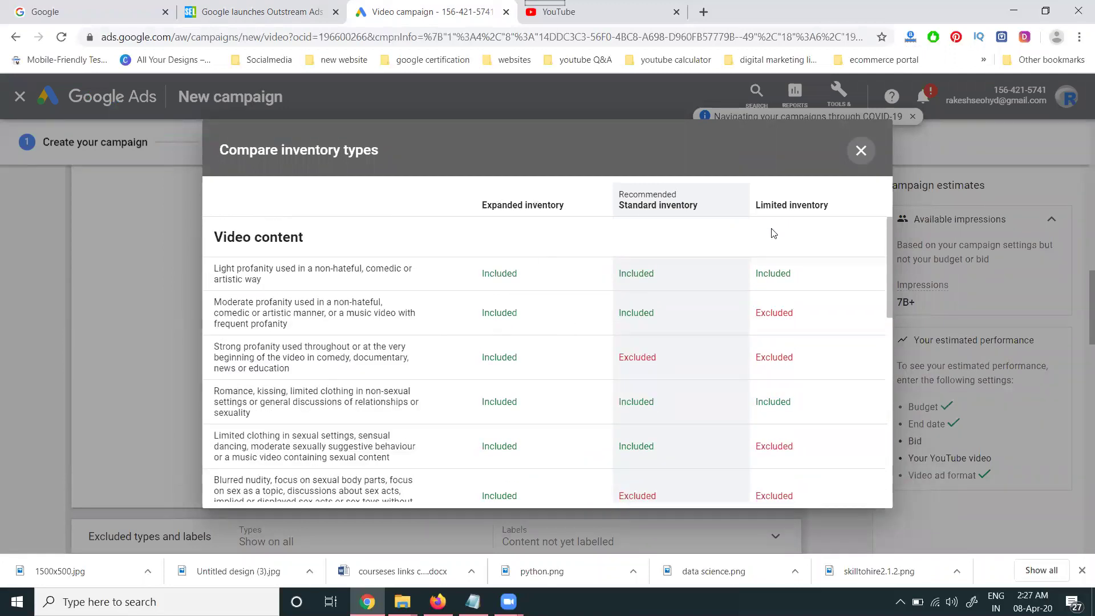
scroll(793, 254, "down", 1)
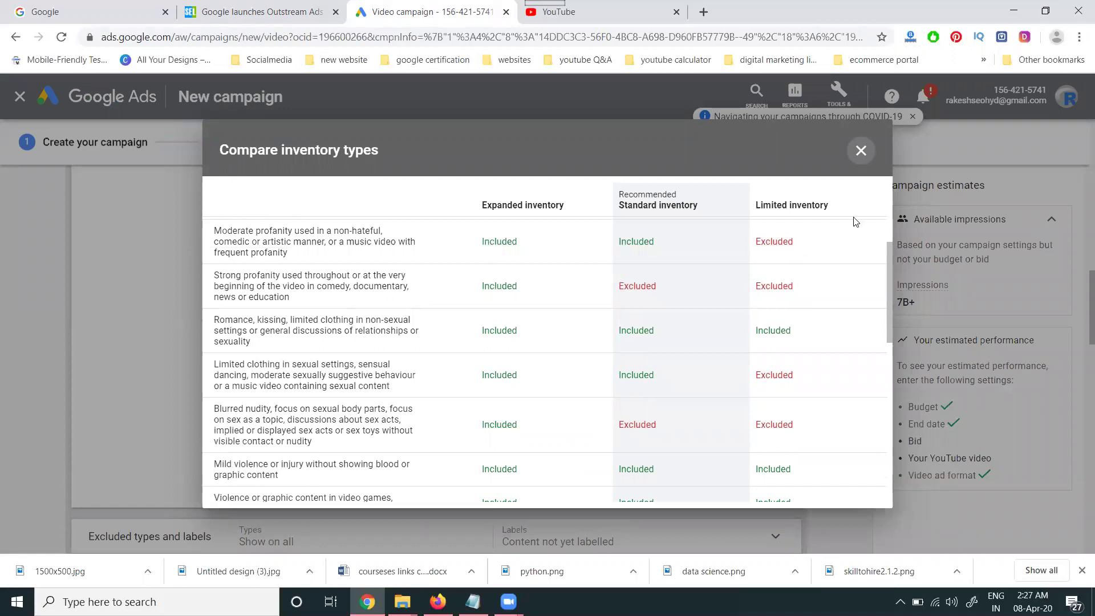
left_click(861, 151)
left_click(345, 267)
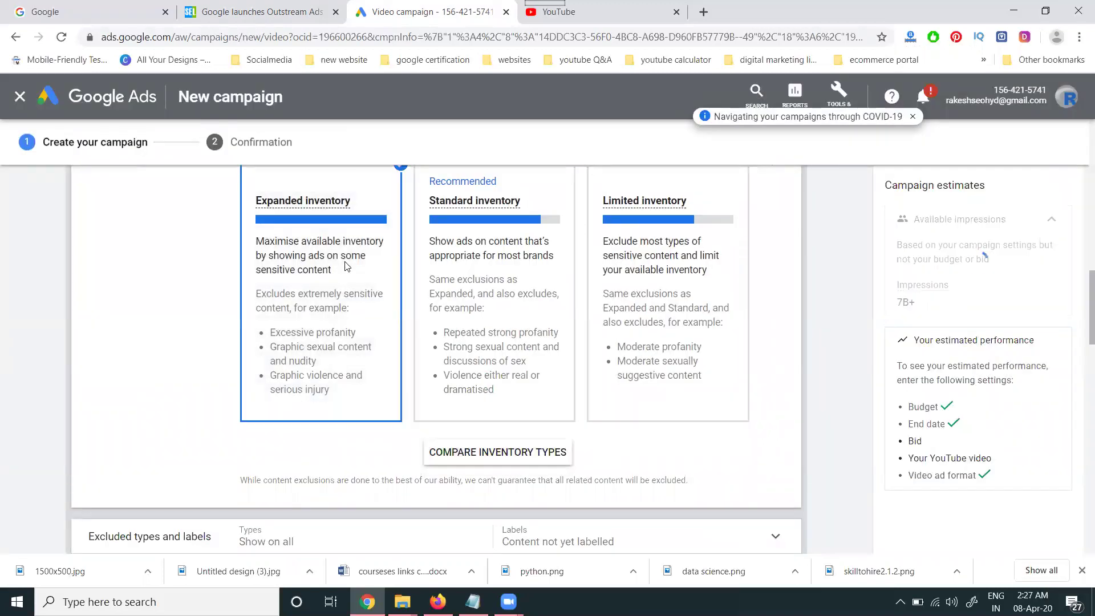
- Exclude live streaming videos in the campaign's excluded types and labels
scroll(144, 329, "down", 6)
scroll(196, 331, "up", 2)
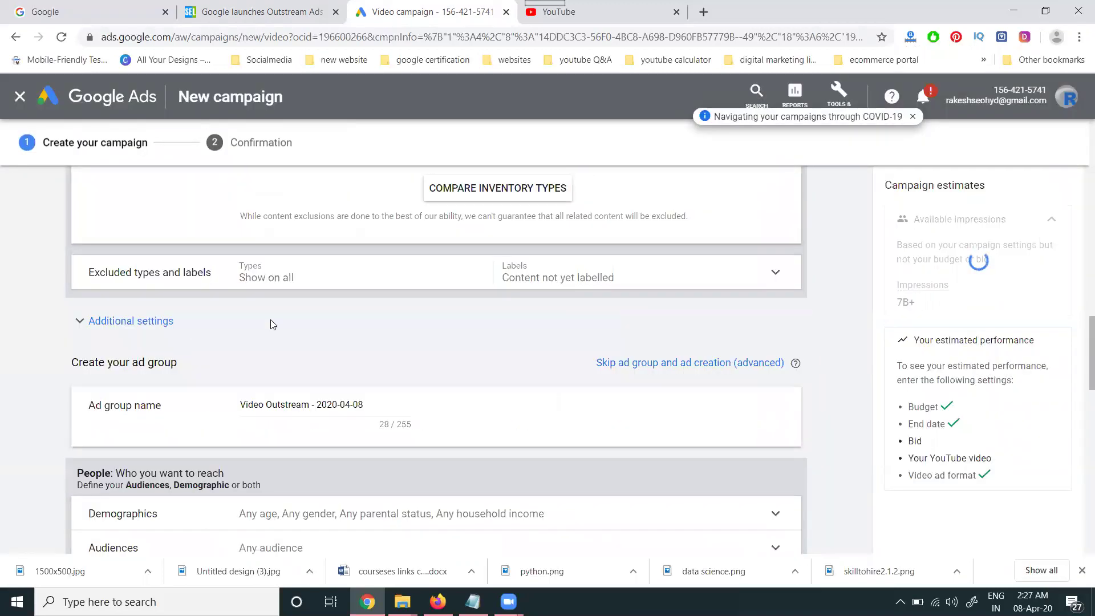
left_click(329, 284)
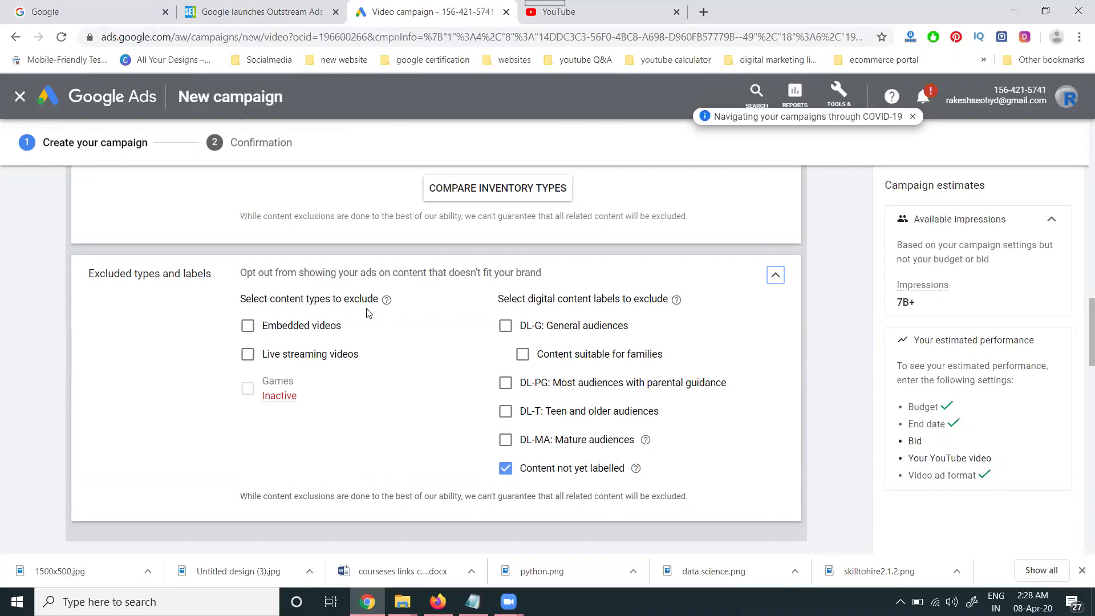
left_click(275, 357)
left_click(781, 278)
- Insert "DR" at the start of the ad group name
scroll(432, 348, "down", 2)
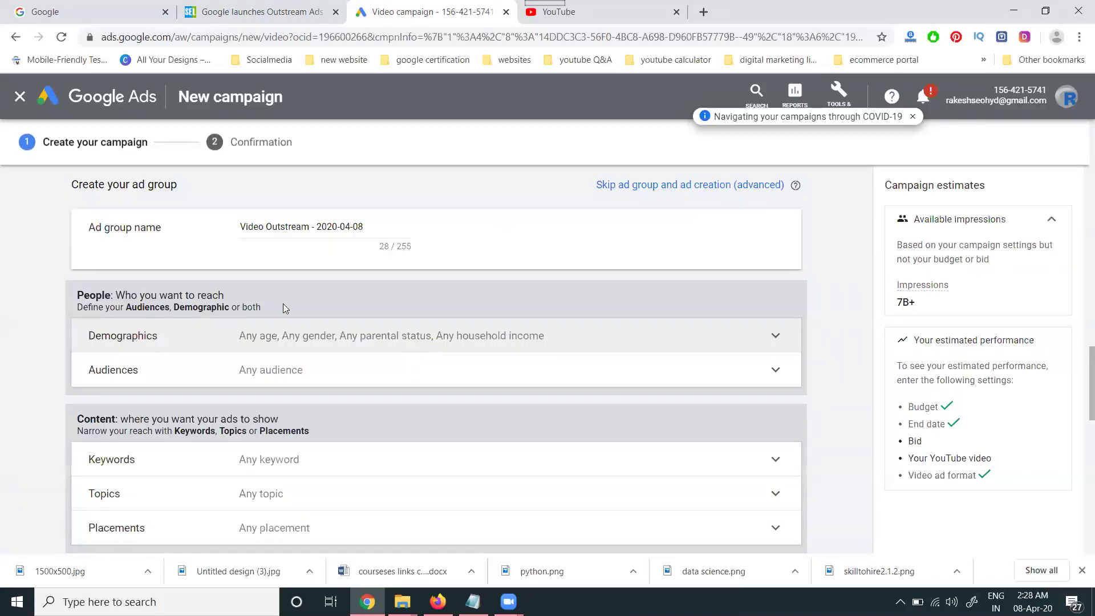
left_click(241, 225)
type("DR")
- Exclude the ages 45 - 54, 55 - 64, 65+ and Unknown from the ad group's demographic targeting
scroll(359, 276, "down", 2)
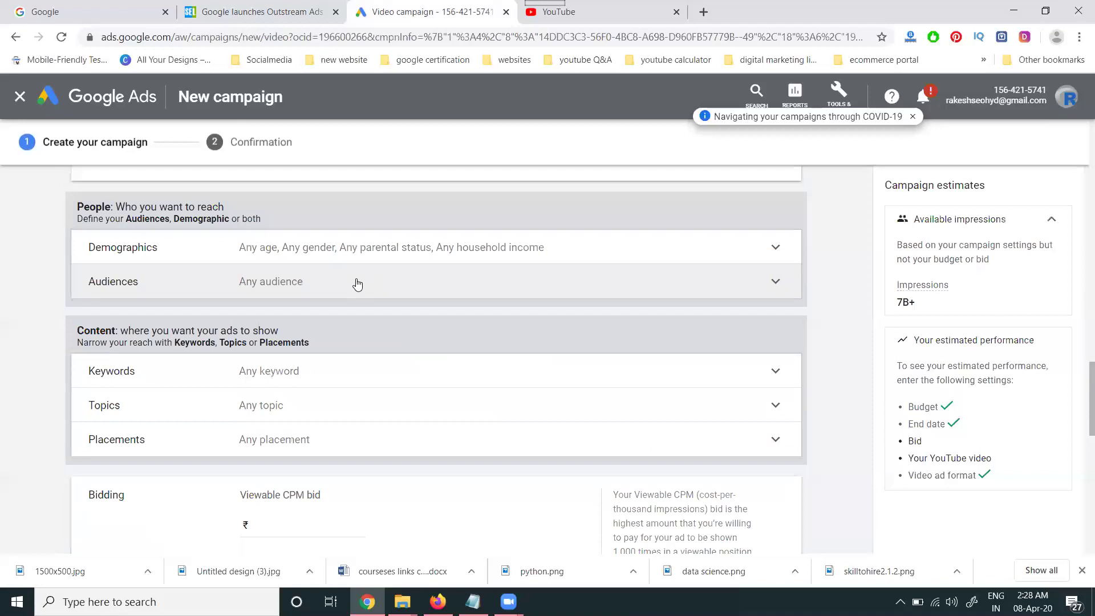
left_click(349, 255)
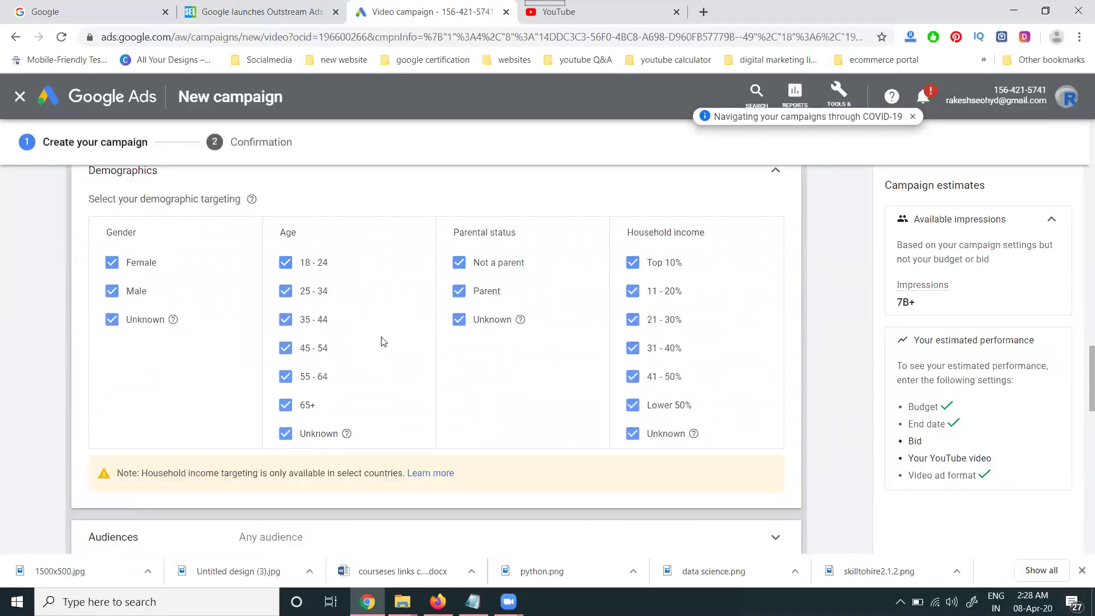
left_click(285, 434)
left_click(285, 405)
left_click(285, 378)
left_click(284, 347)
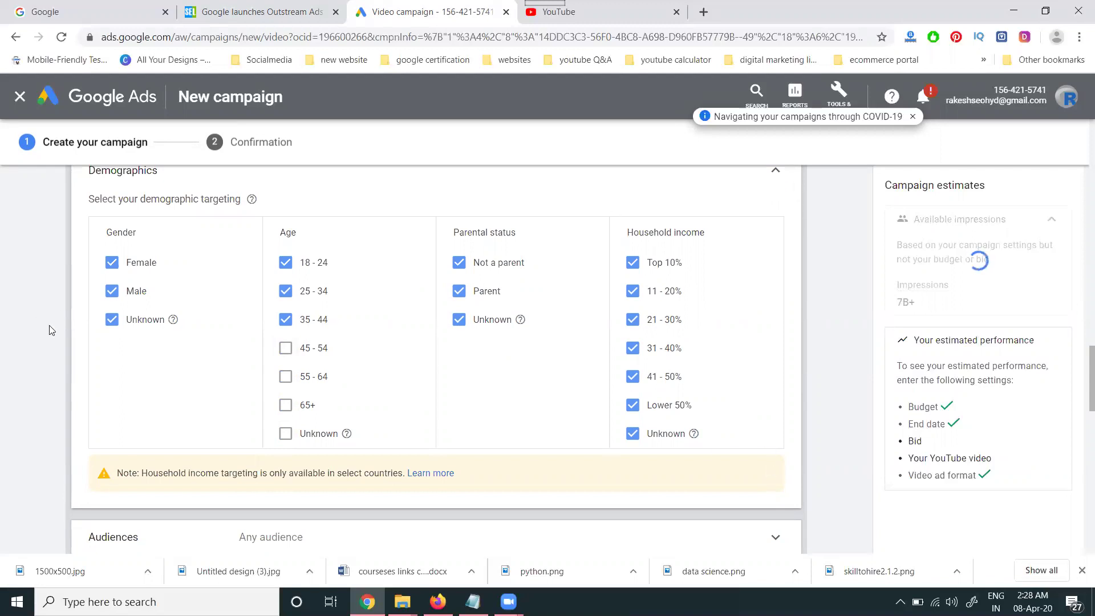
- Exclude Unknown from the gender, parental status and household income targeting and collapse the demographics
left_click(107, 324)
left_click(459, 319)
left_click(633, 435)
left_click(777, 176)
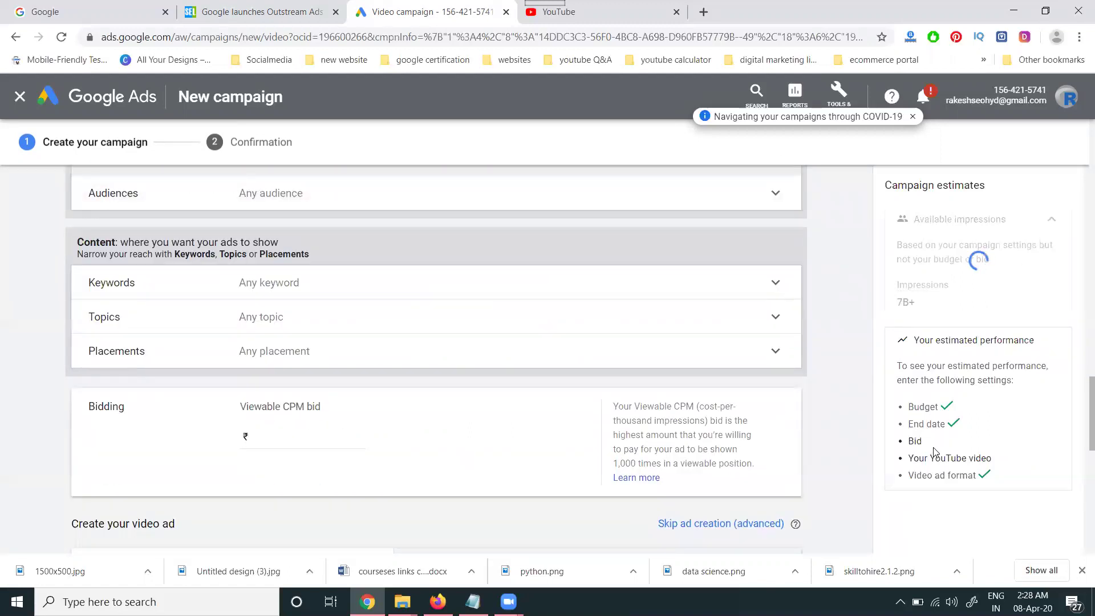
- Review the search, ideas and browse options for audience targeting without selecting an audience
scroll(281, 315, "up", 3)
scroll(285, 302, "down", 1)
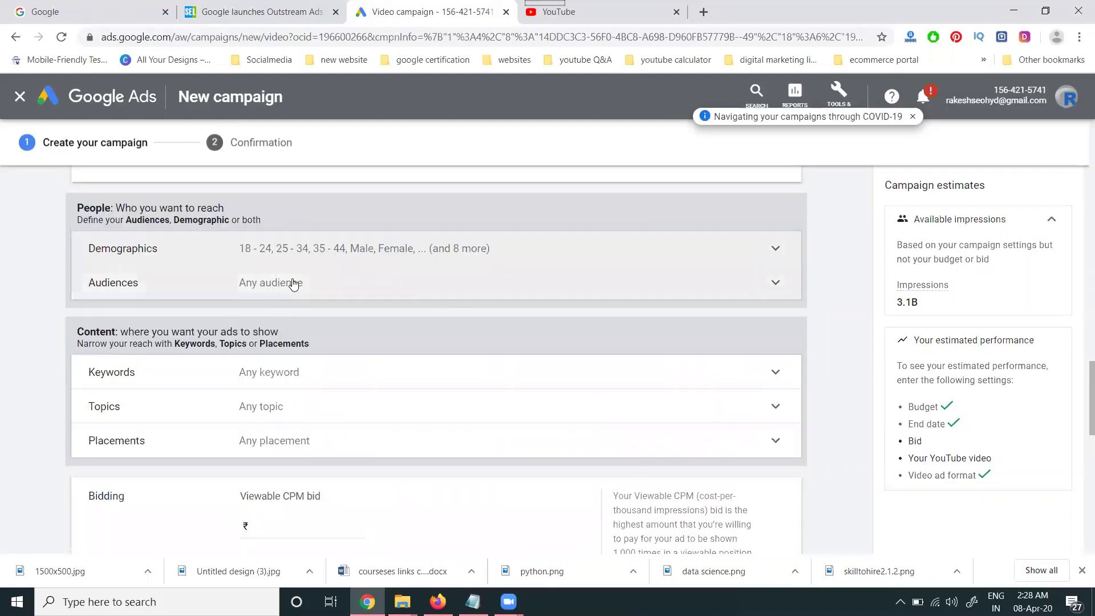
left_click(294, 284)
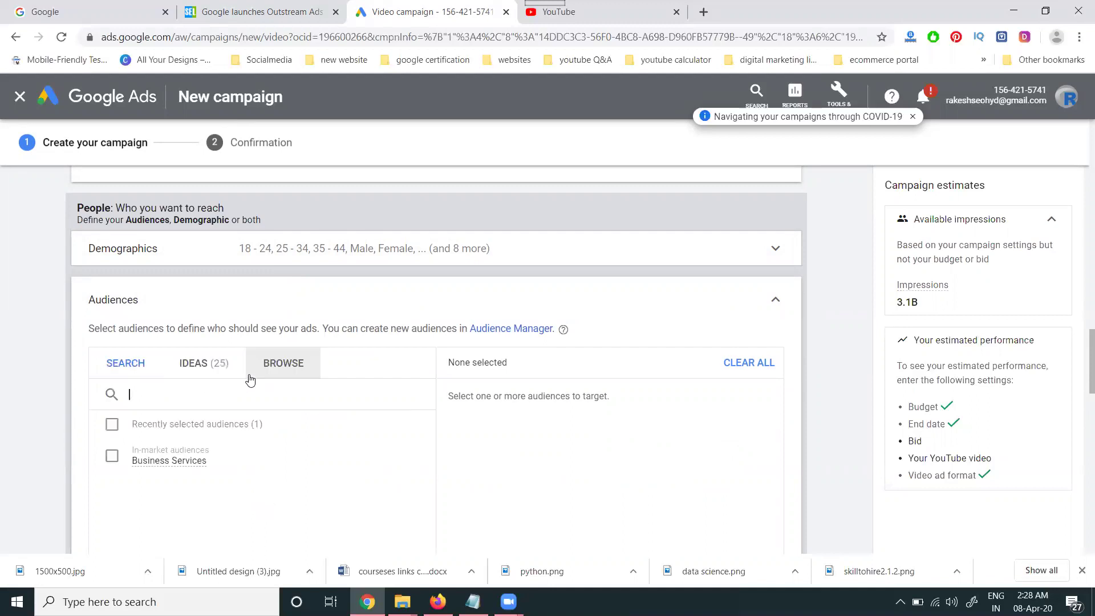
scroll(10, 365, "down", 2)
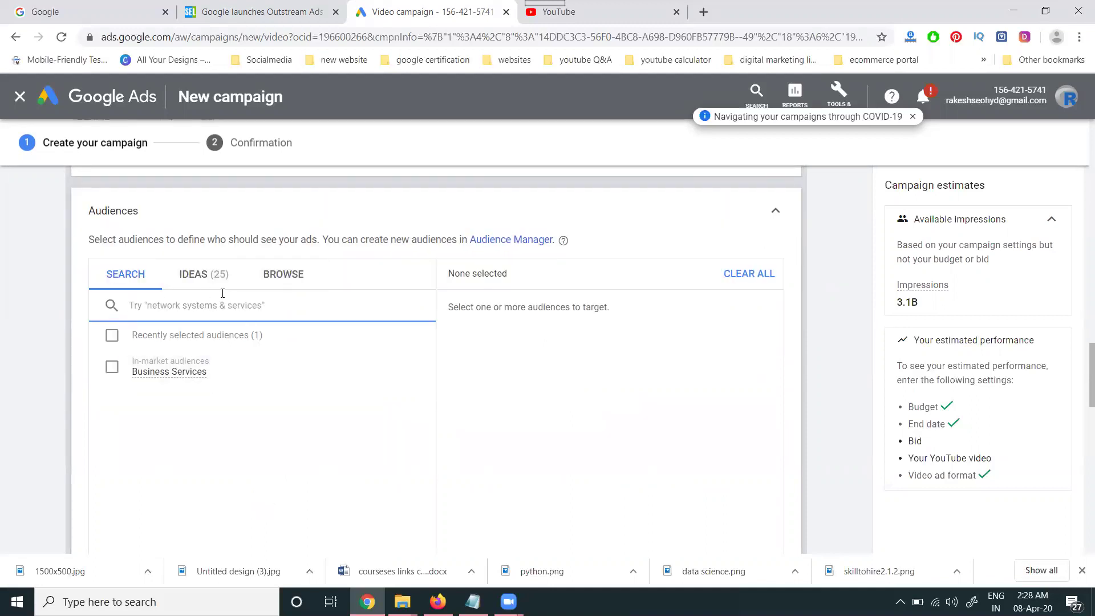
left_click(203, 276)
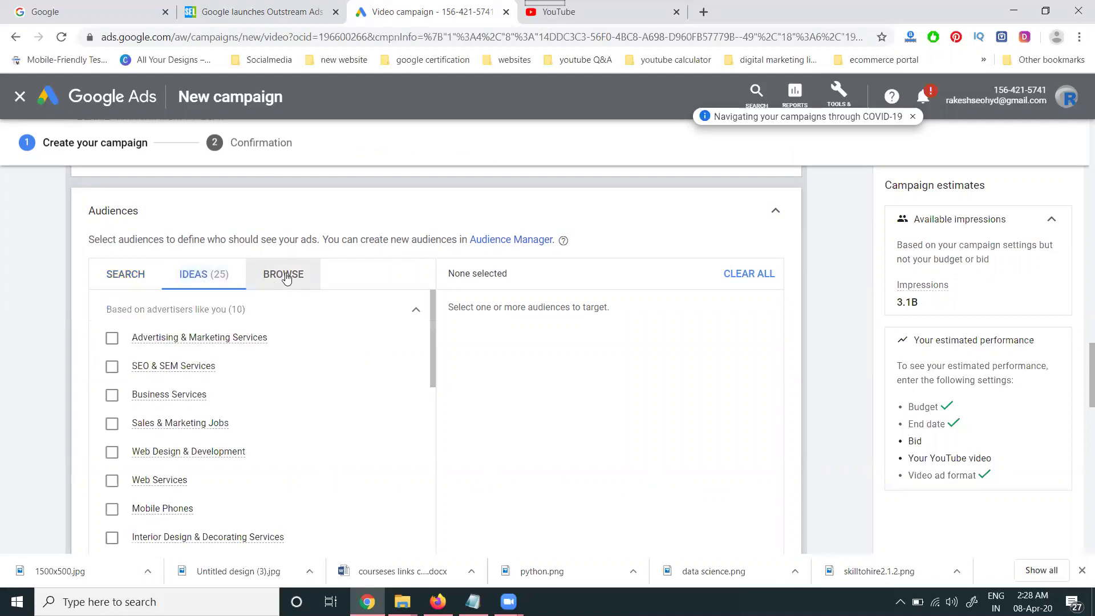
left_click(286, 276)
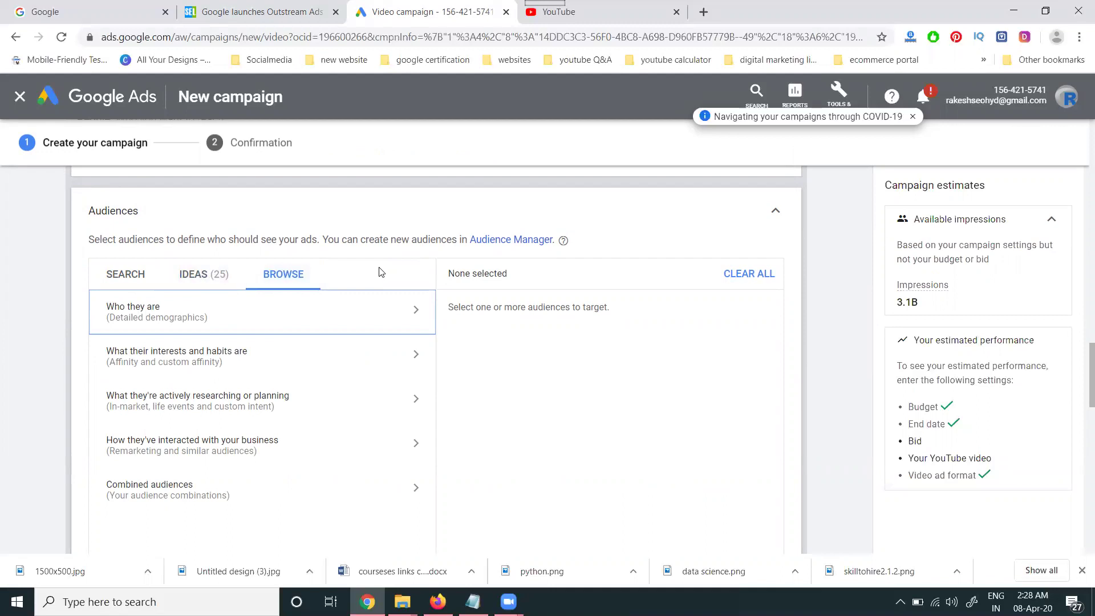
left_click(773, 212)
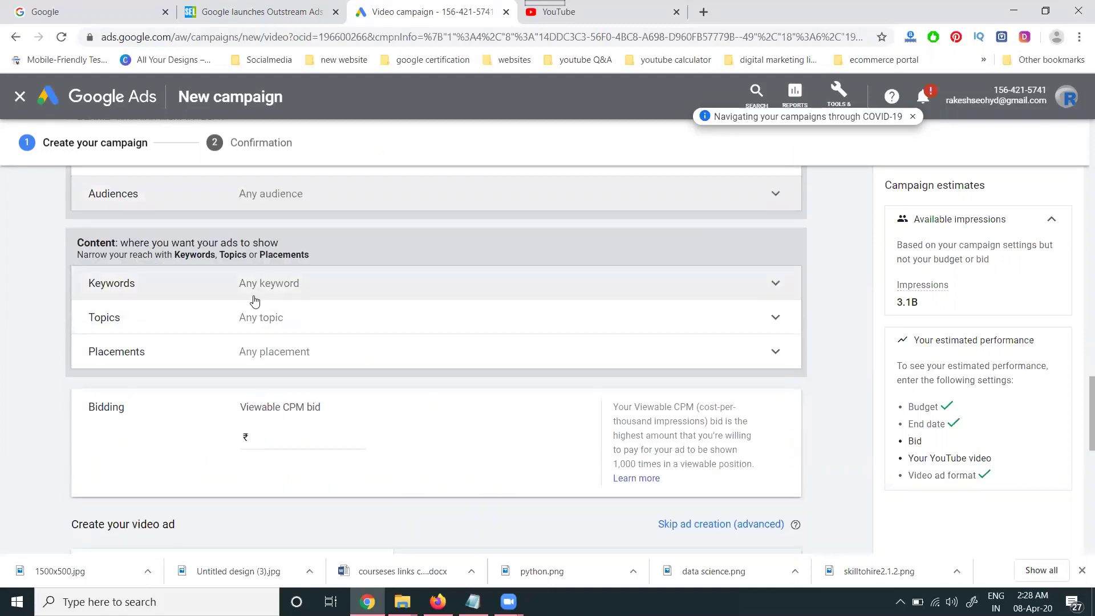
- Add the keywords "Digital Marketing Training", "Digital marketing course" and "Digital Marketing class" to the ad group's content targeting
left_click(254, 301)
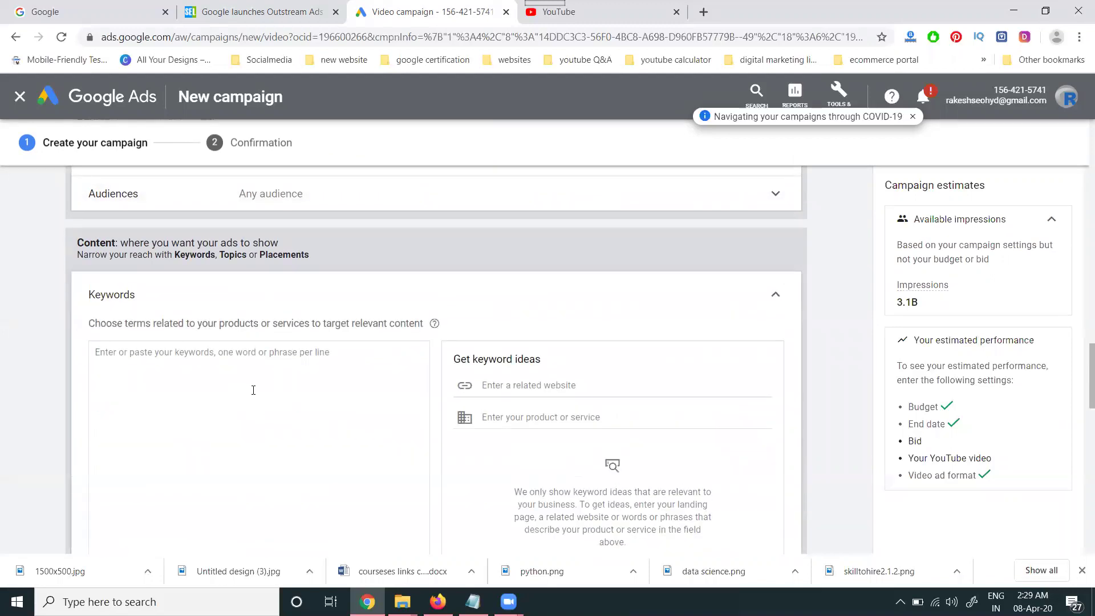
left_click(776, 295)
left_click(292, 296)
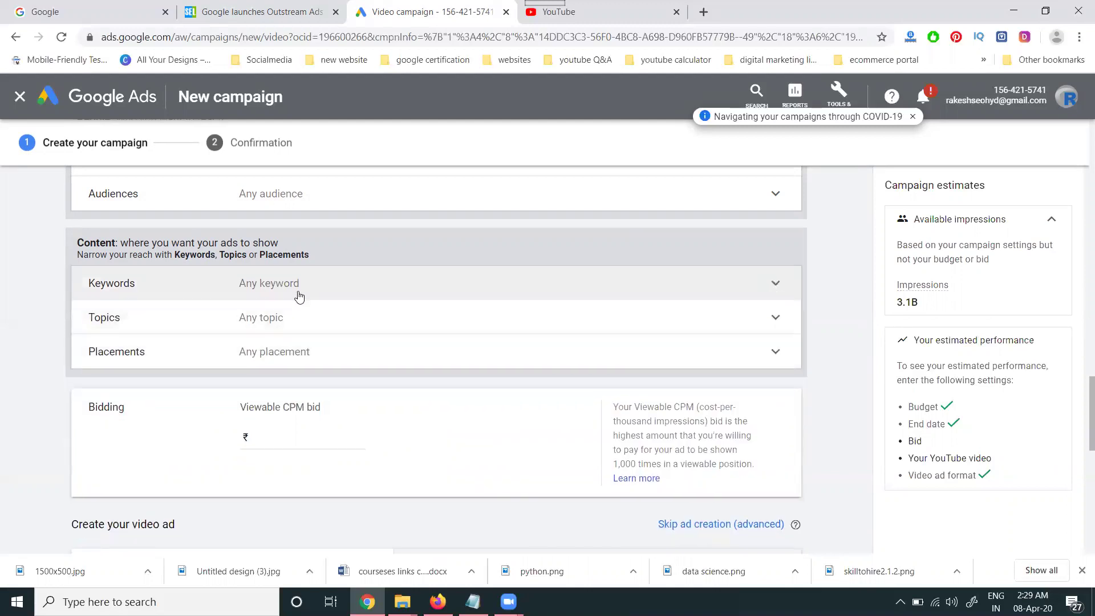
left_click(236, 374)
type("Digital Marketing Training")
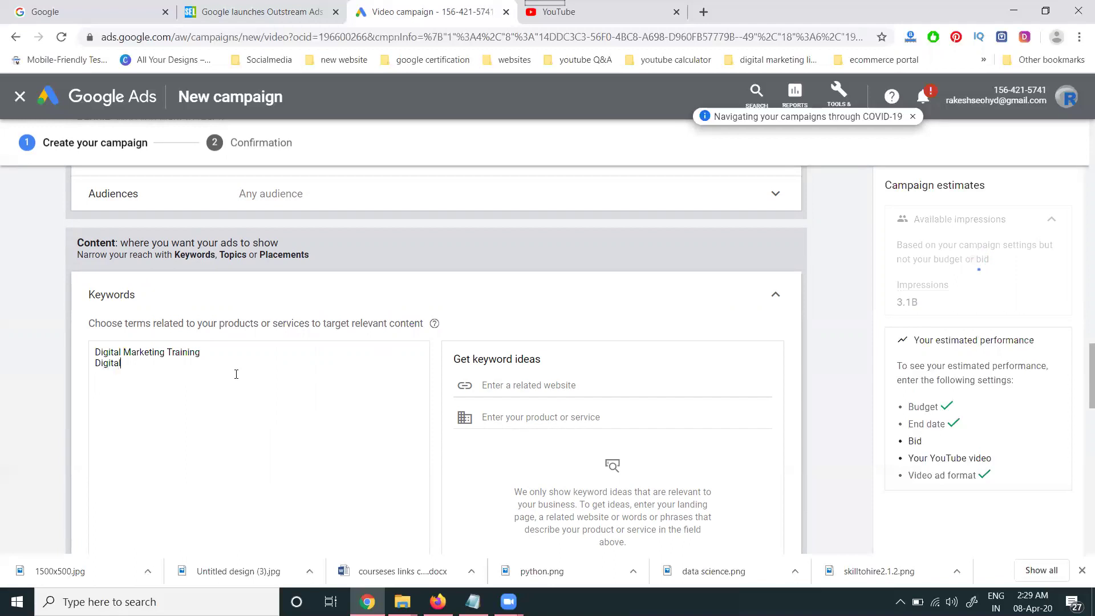
key("Return")
type("Digital marketi")
type("gital Ma")
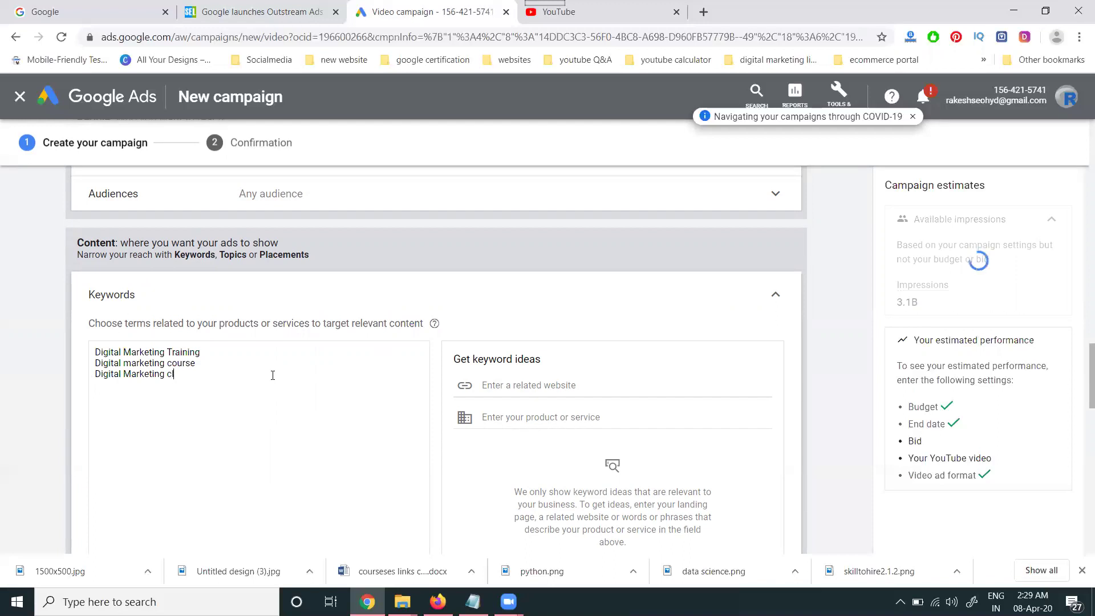
type("s4")
left_click(776, 295)
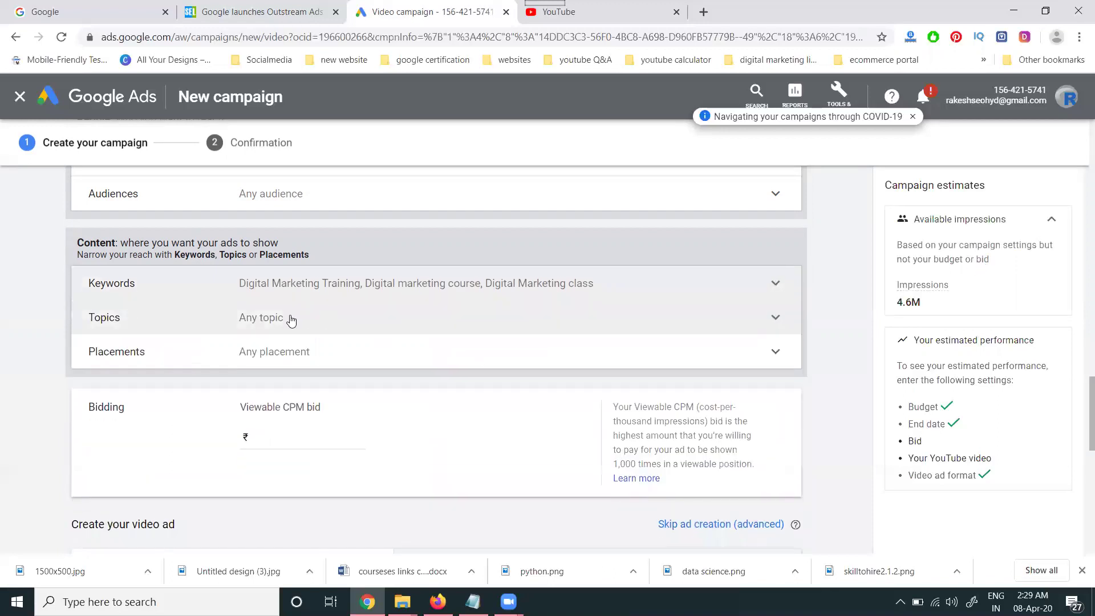
- Target the Jobs & Education topic in the ad group's content targeting
left_click(289, 318)
scroll(2, 333, "down", 3)
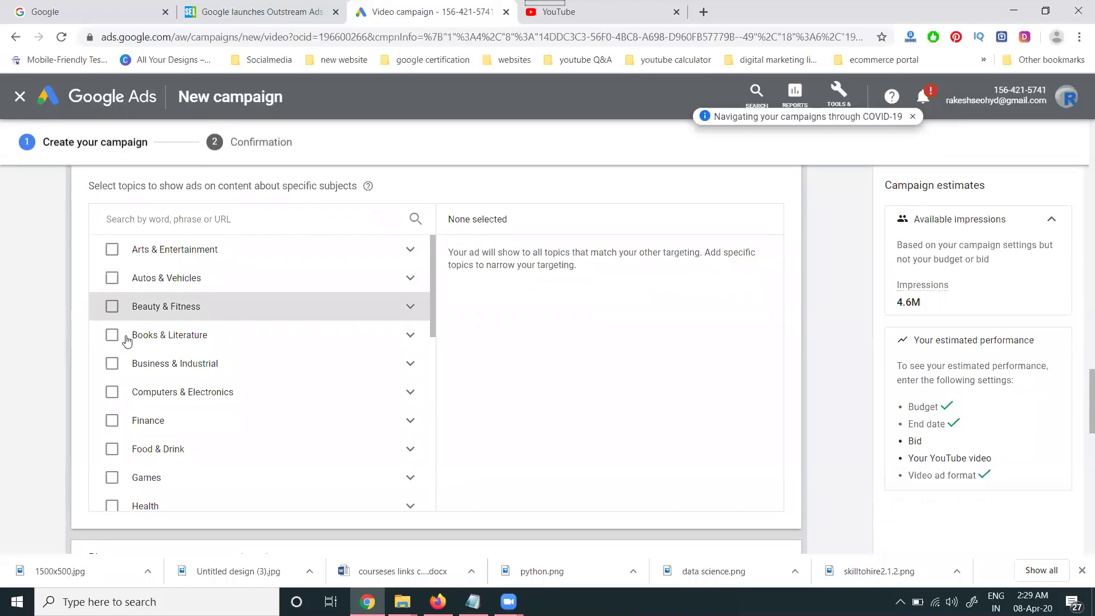
scroll(129, 372, "down", 3)
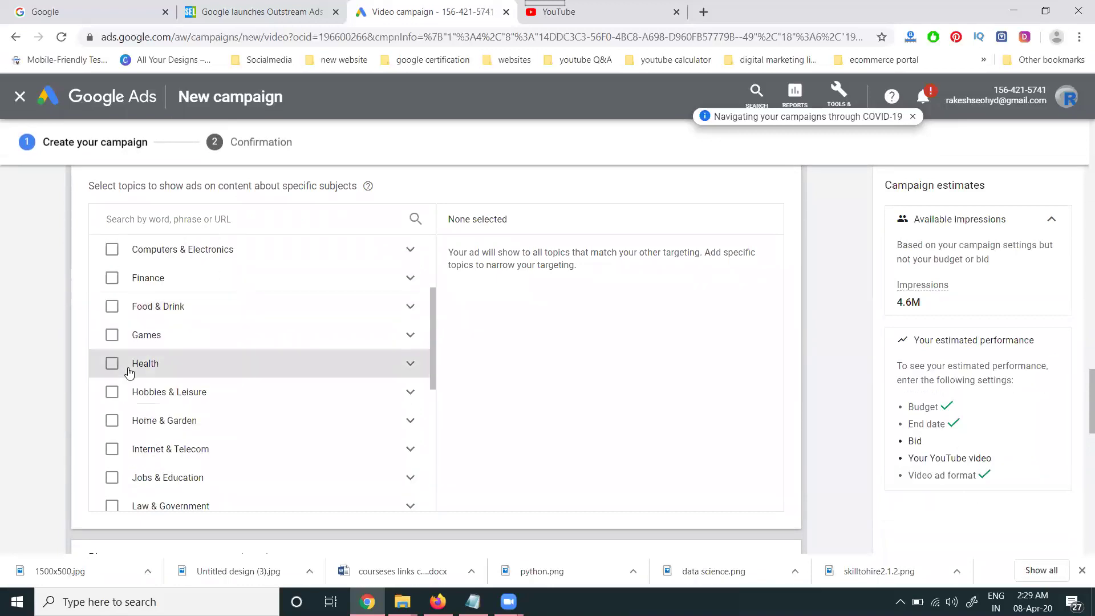
left_click(112, 478)
scroll(835, 238, "up", 3)
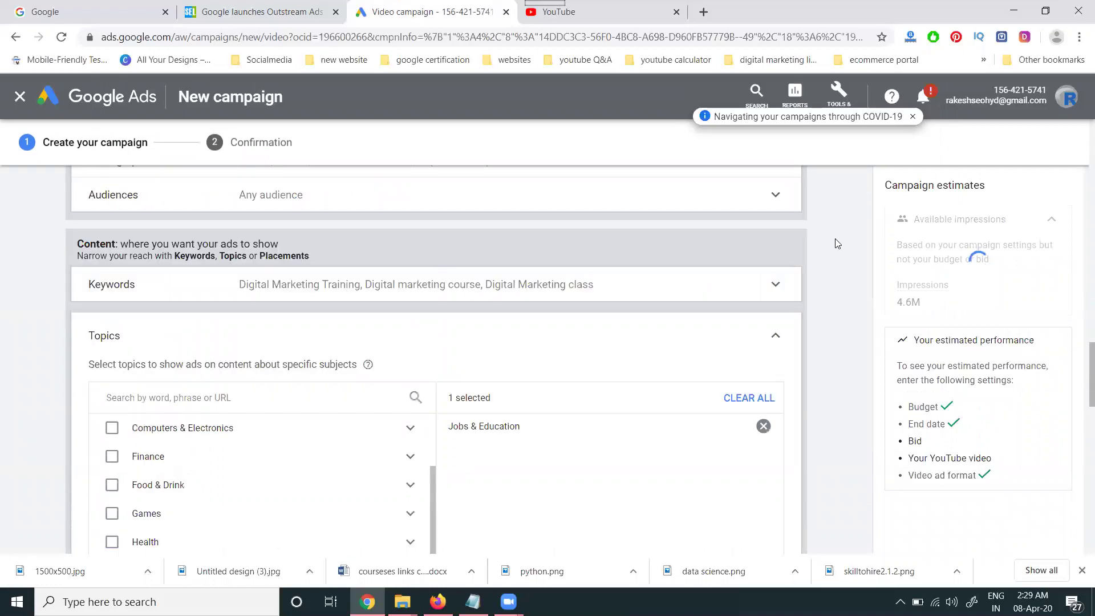
left_click(774, 336)
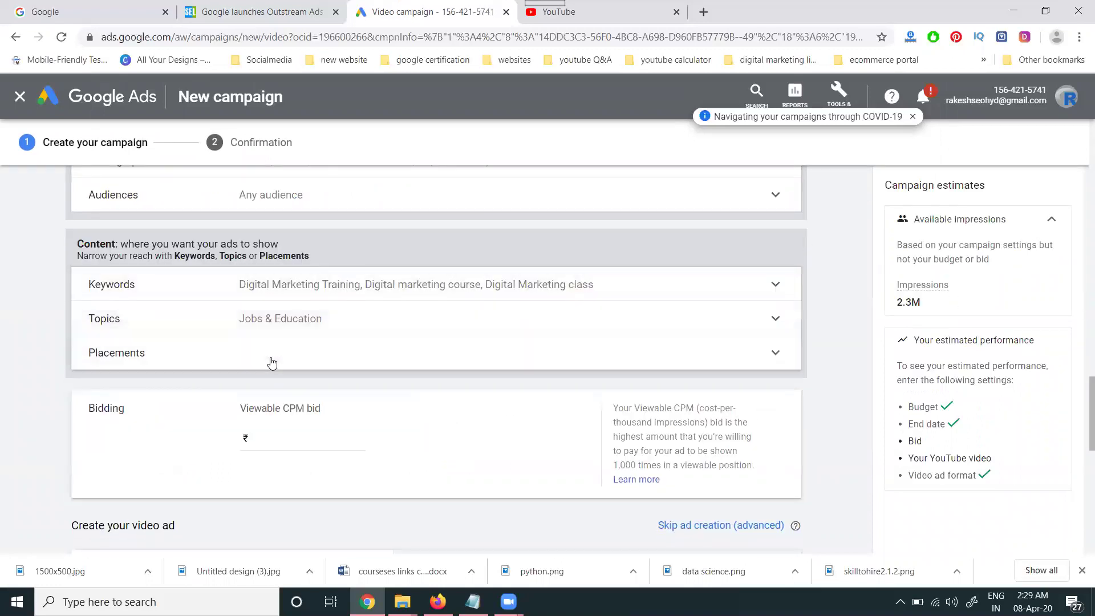
- Review the ad group's placement targeting options, including websites, without selecting a placement
left_click(359, 354)
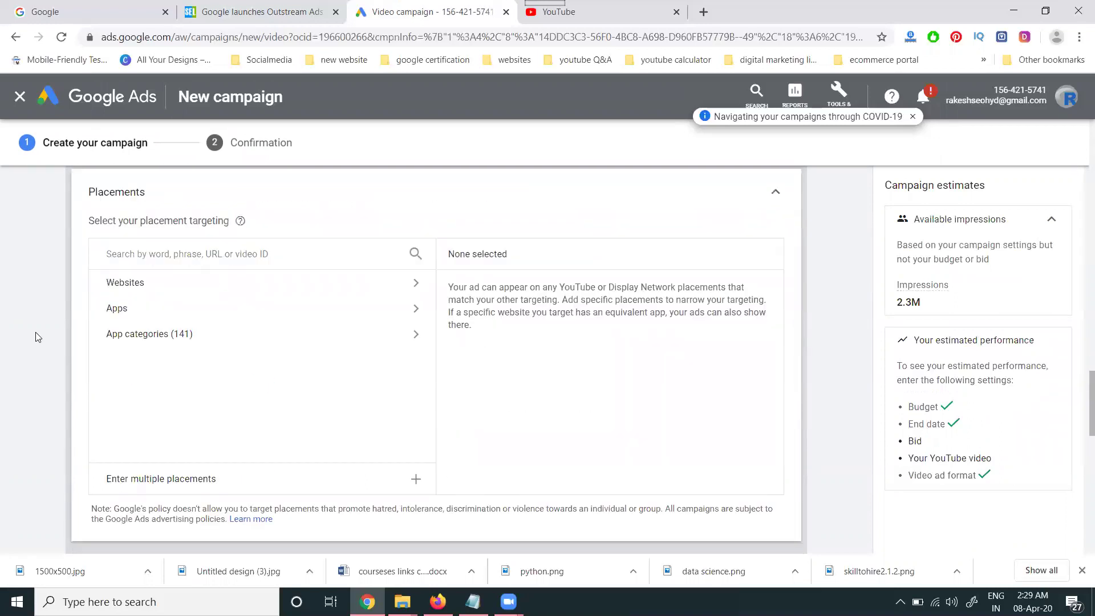
left_click(162, 285)
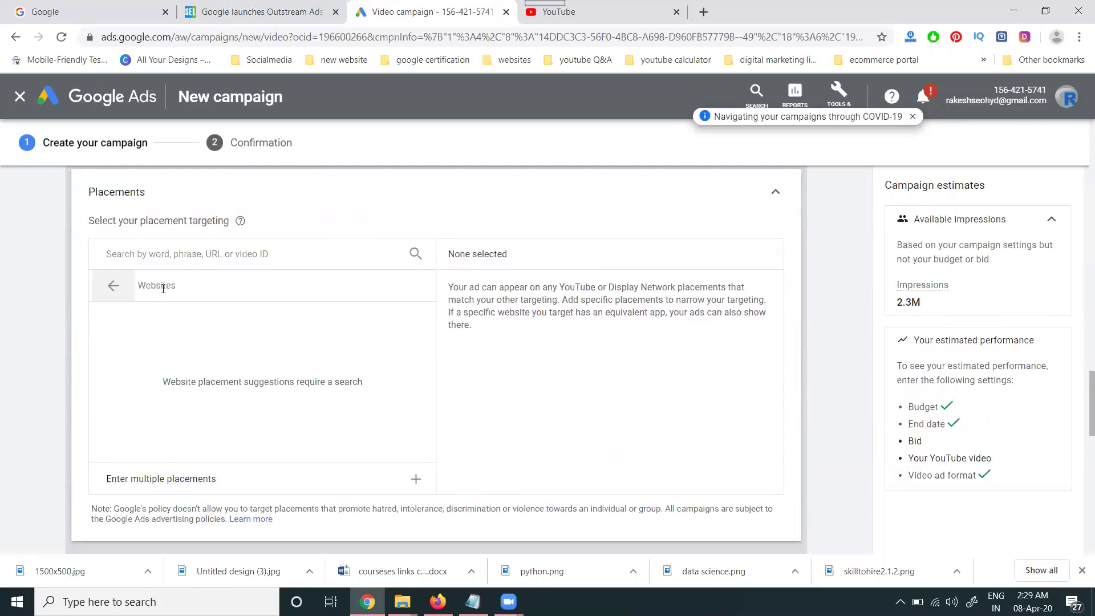
left_click(114, 287)
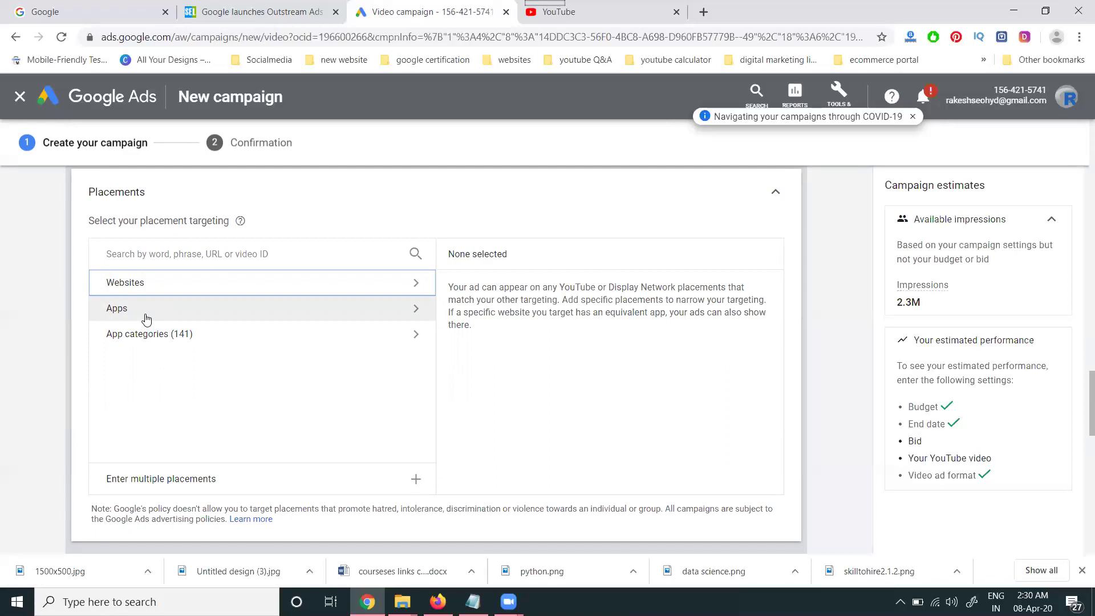
left_click(775, 192)
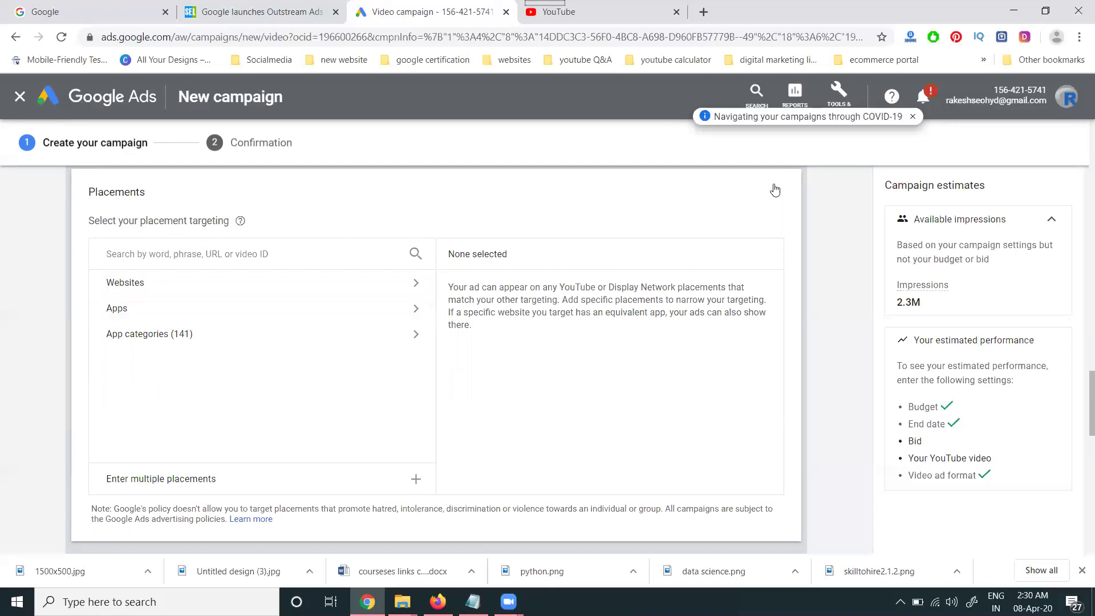
- Set the Viewable CPM bid to ₹100.00
left_click(305, 263)
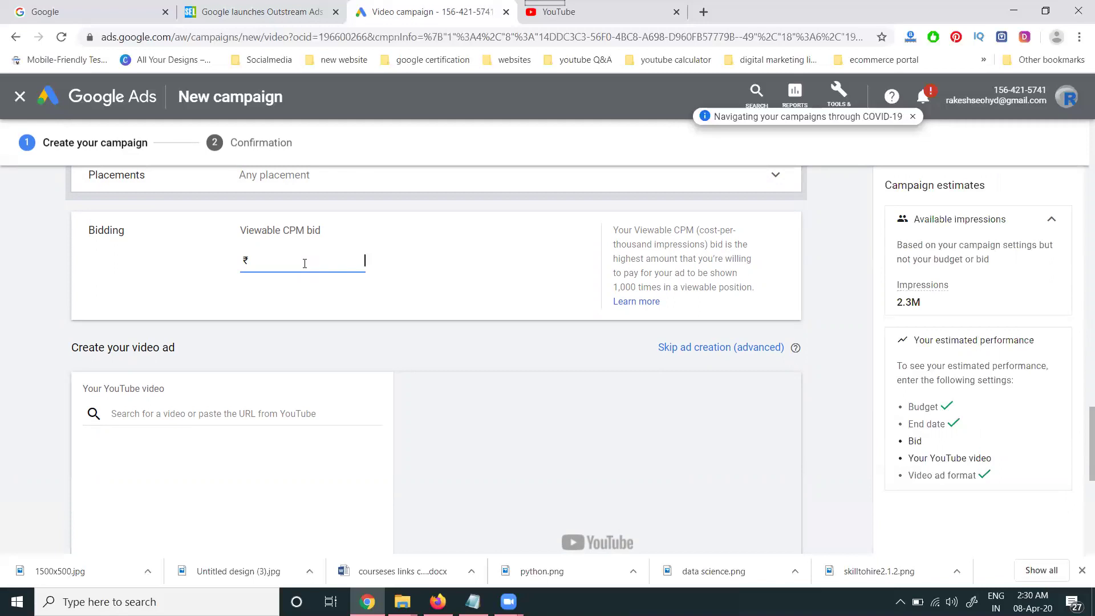
type("1")
left_click(436, 268)
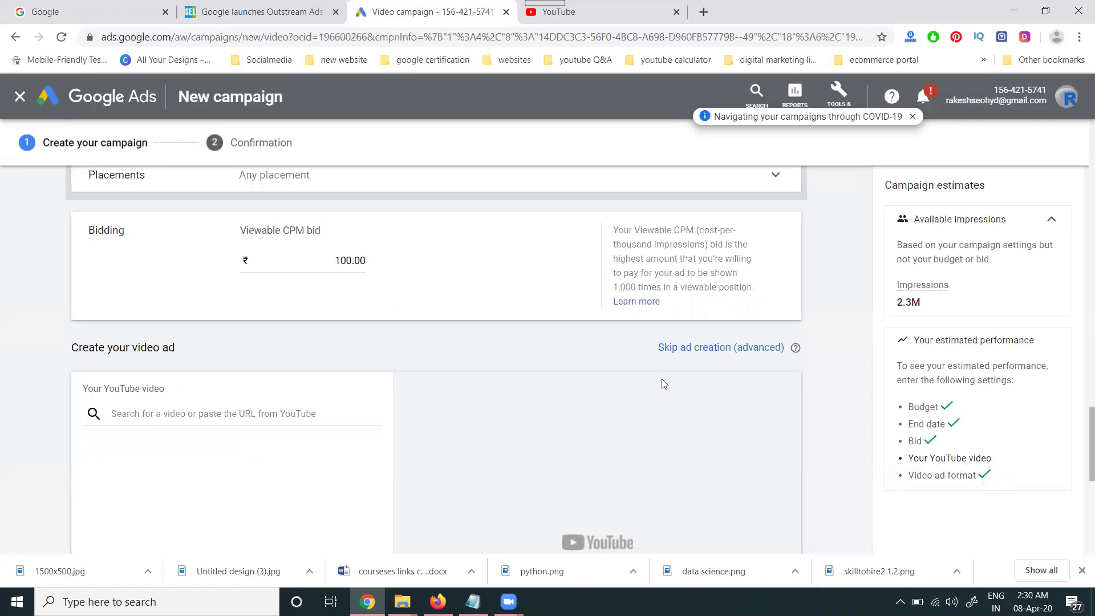
- Switch to YouTube, search for "rakesh tech solutions" and open the Rakesh Tech Solutions channel's uploaded videos
scroll(665, 385, "down", 3)
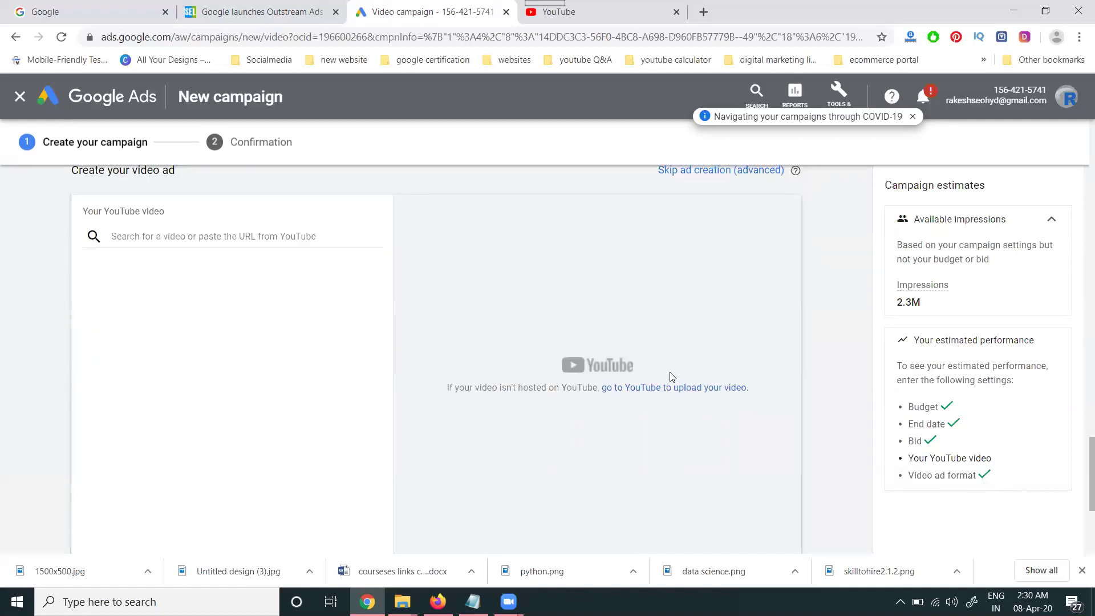
left_click(201, 237)
left_click(615, 8)
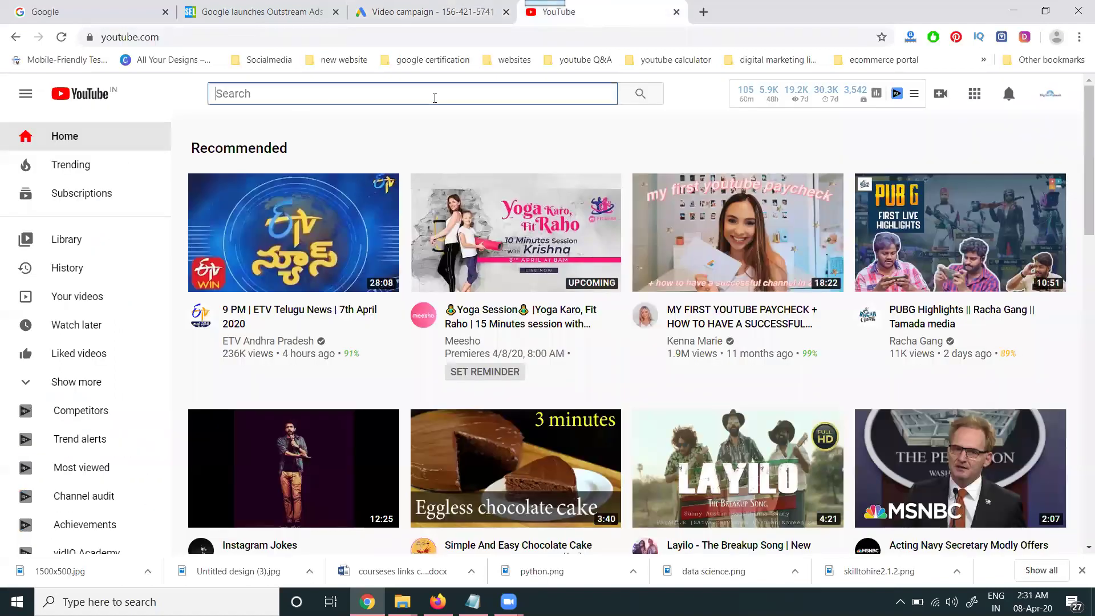
type("rakesh tech solutions")
key("Return")
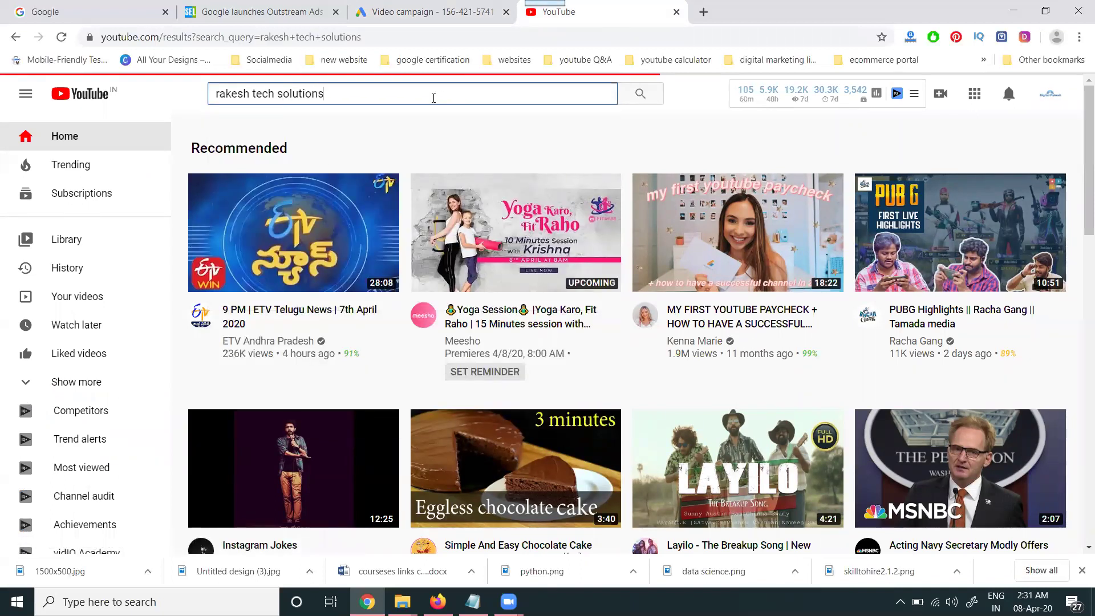
scroll(473, 348, "down", 4)
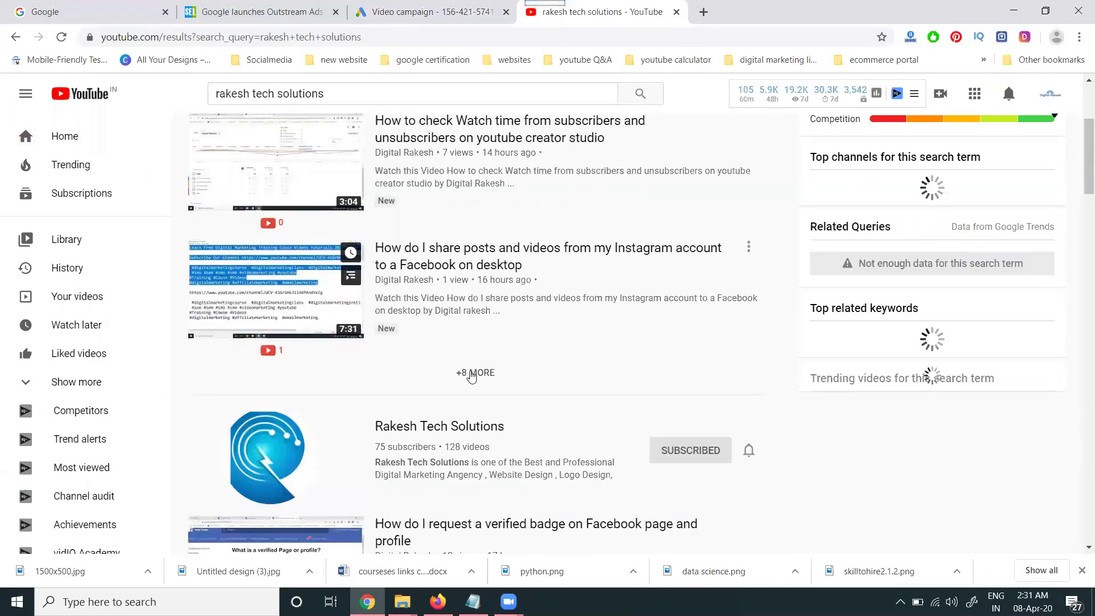
middle_click(548, 256)
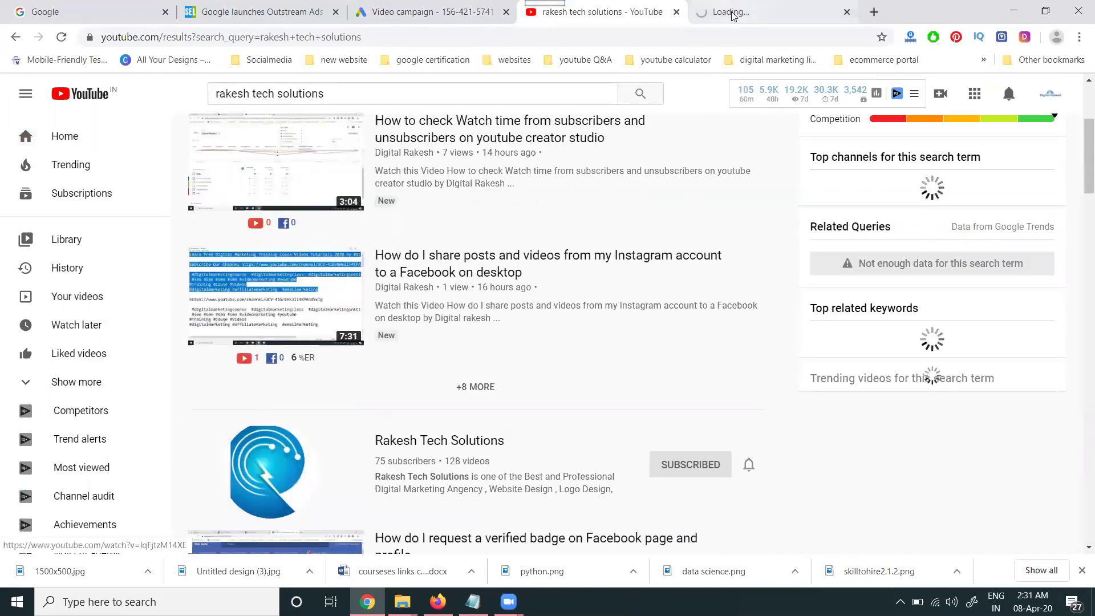
left_click(733, 15)
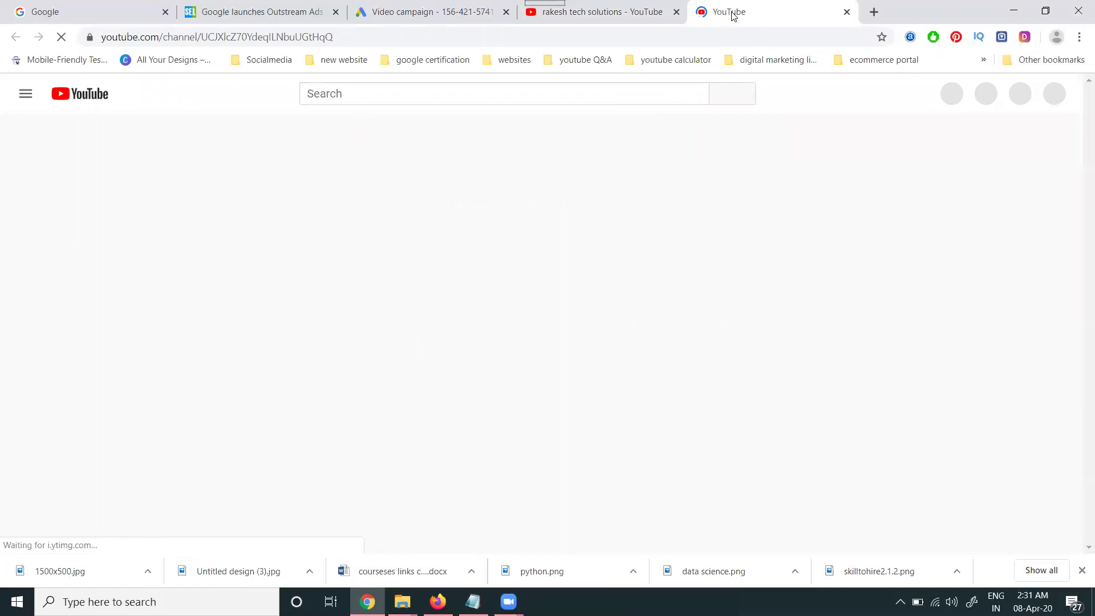
left_click(345, 357)
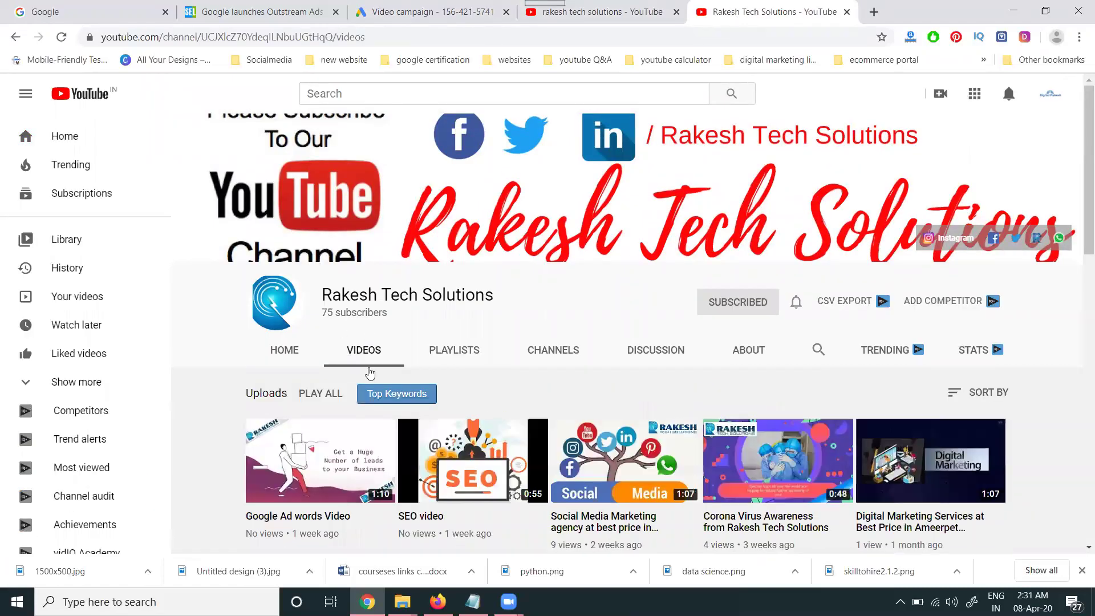
- Copy the link of the channel's "Google Ad words Video" and use it as the video ad's YouTube video in Google Ads
middle_click(342, 456)
key("ctrl+Tab")
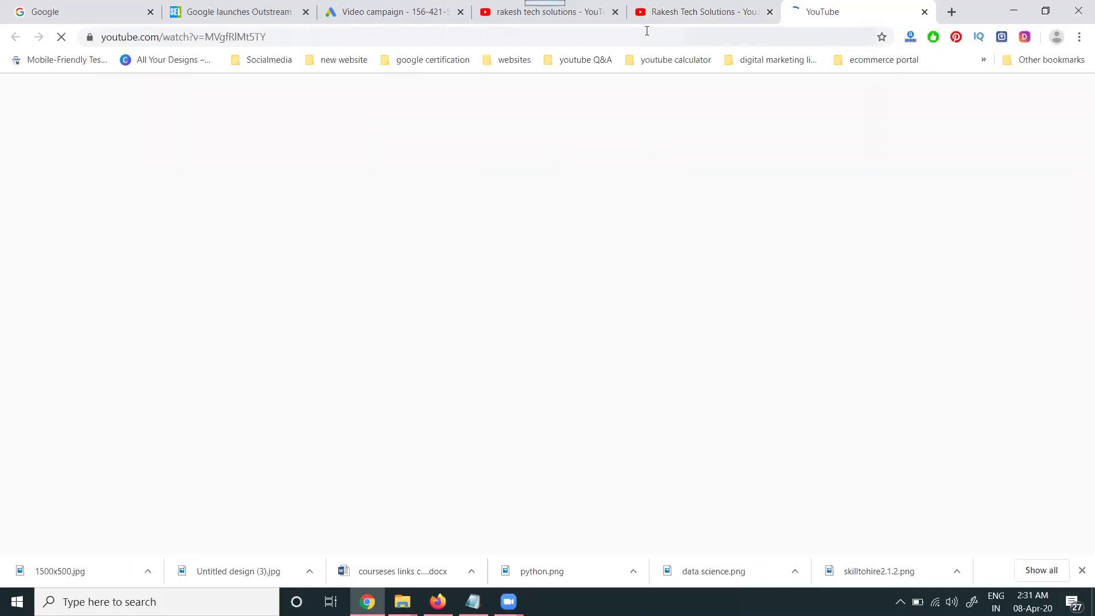
left_click(644, 37)
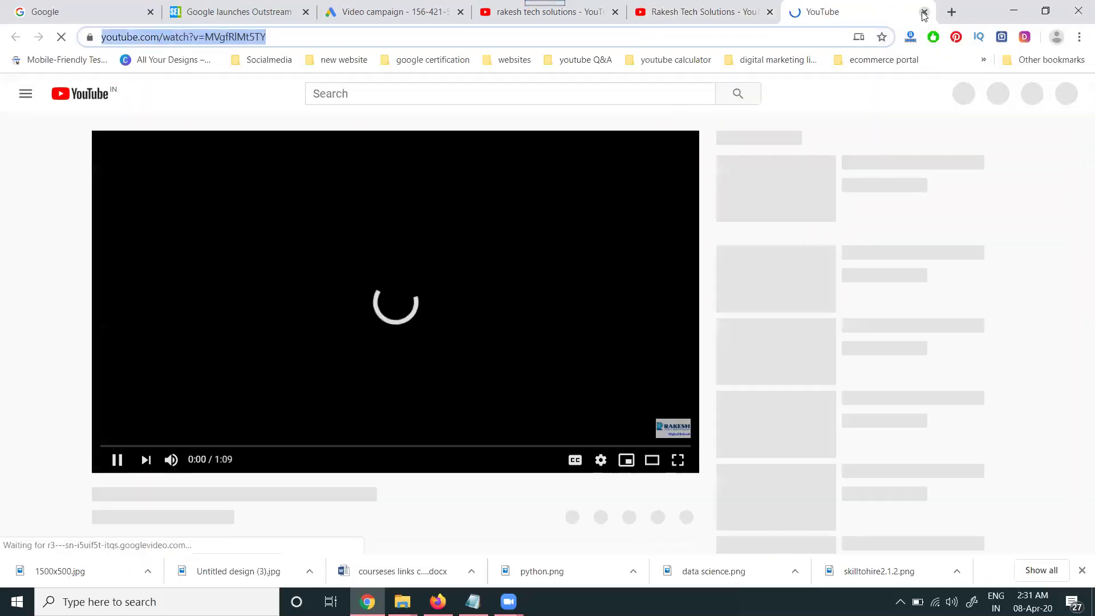
key("ctrl+w")
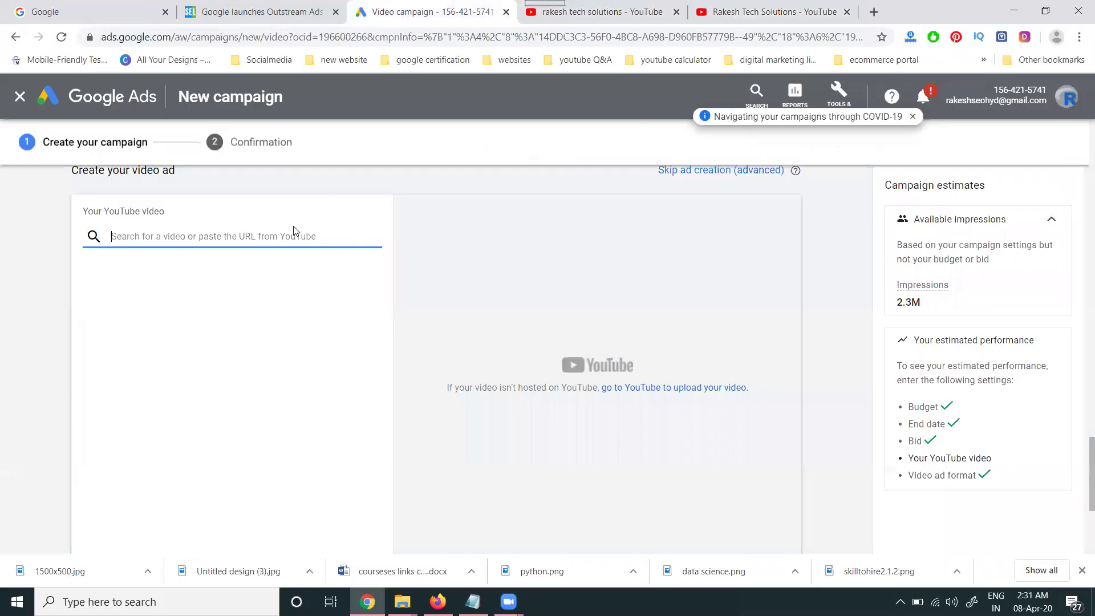
key("ctrl+v")
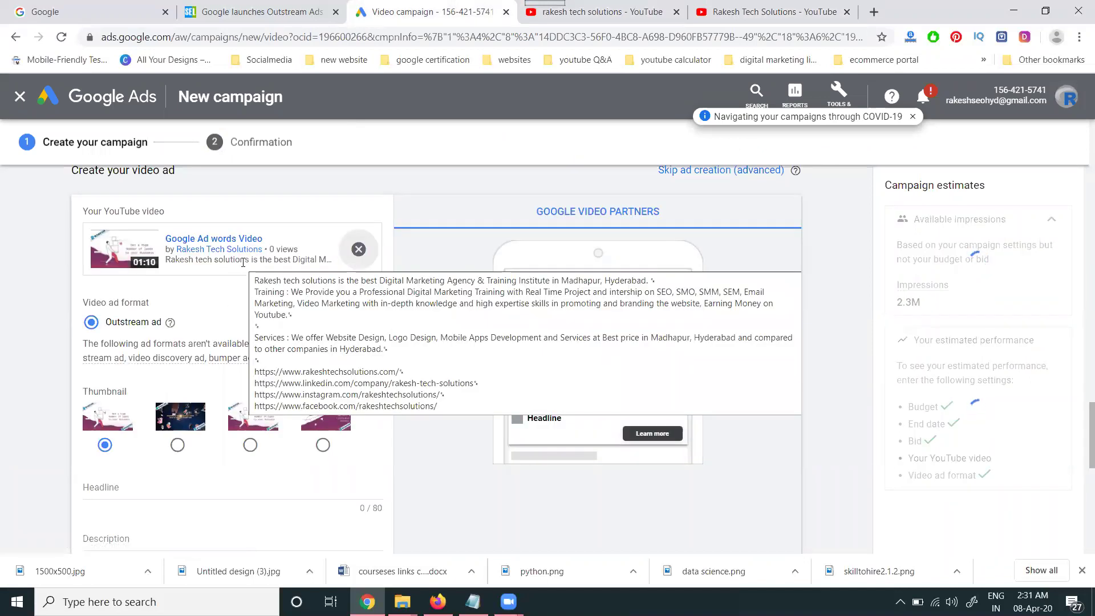
- Examine the video ad's format, thumbnail choices, text, logo and URL fields, and the Google video partners preview
scroll(40, 335, "down", 3)
scroll(40, 335, "down", 3)
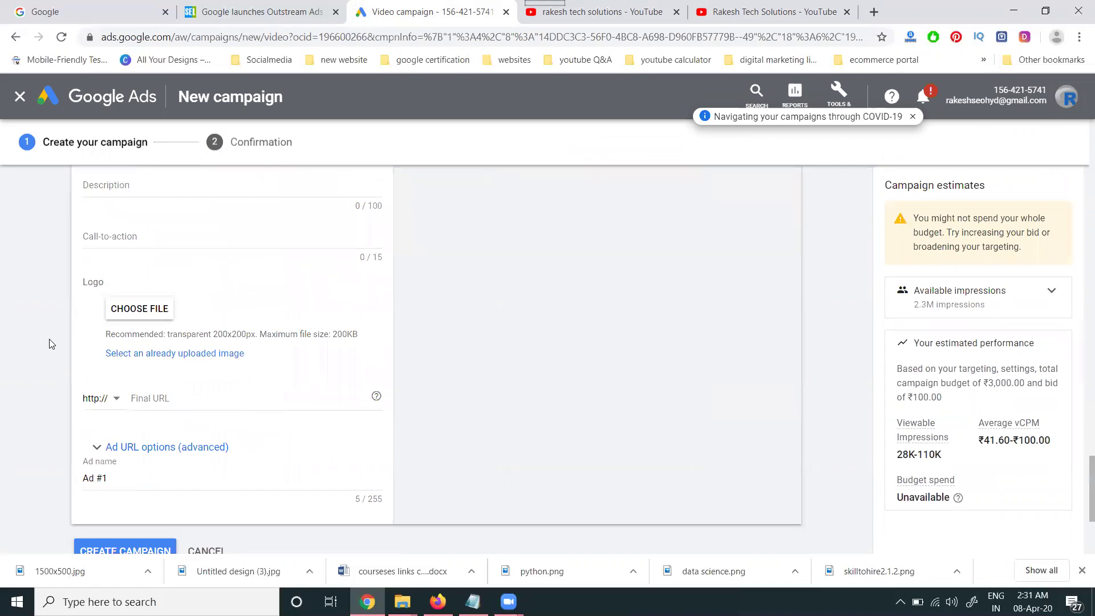
scroll(76, 349, "up", 6)
scroll(78, 349, "up", 2)
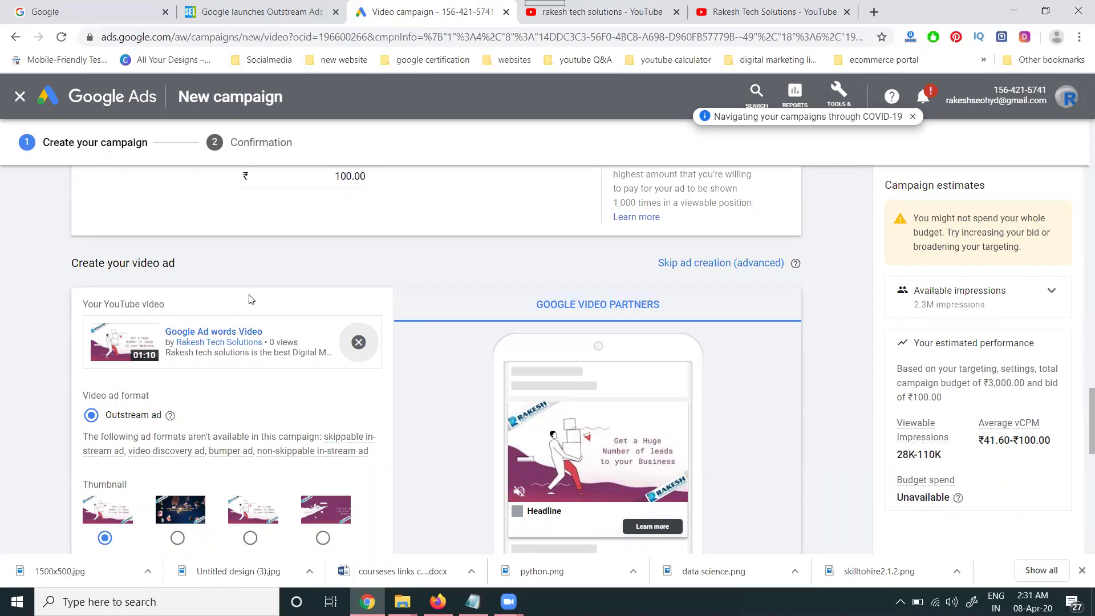
scroll(251, 299, "down", 2)
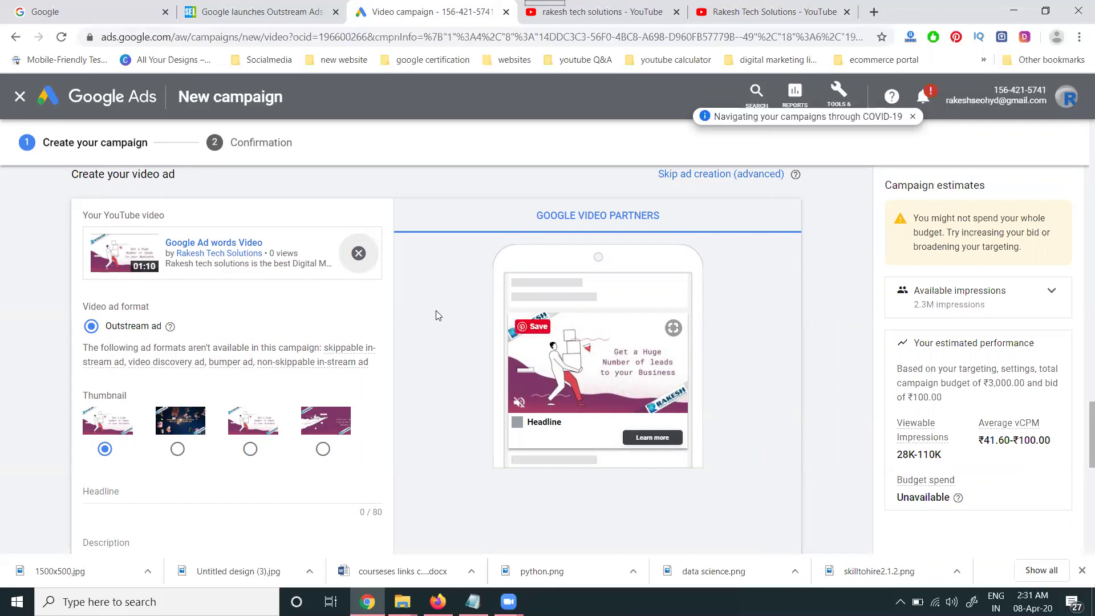
scroll(319, 381, "down", 2)
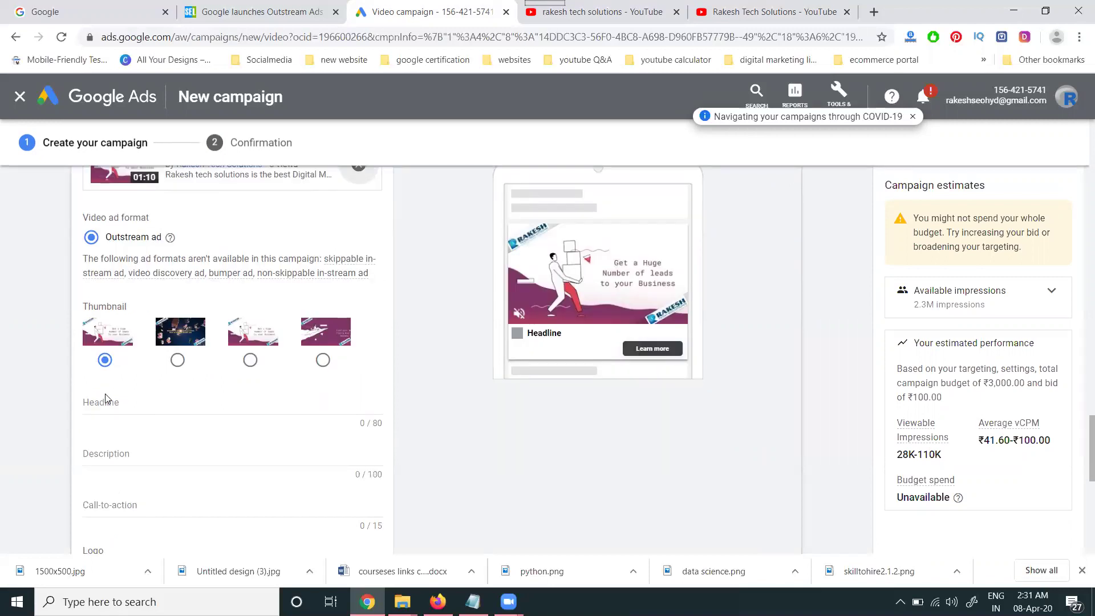
scroll(105, 398, "down", 2)
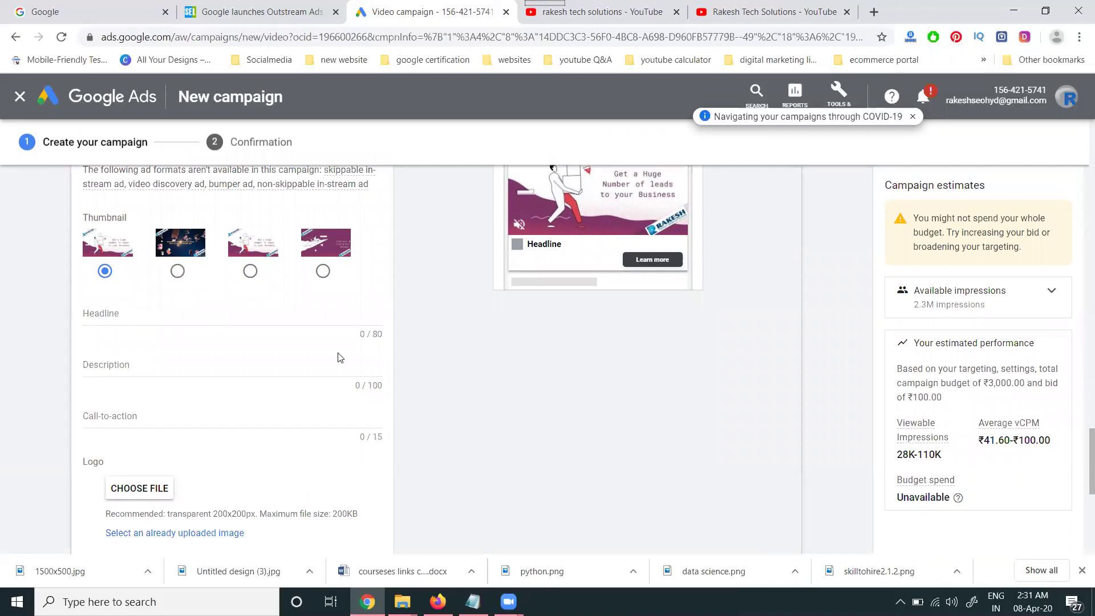
- Replace the ad's video with the YouTube video "How to find Internships and best career in Digital Marketing in hyderabad"
left_click(548, 7)
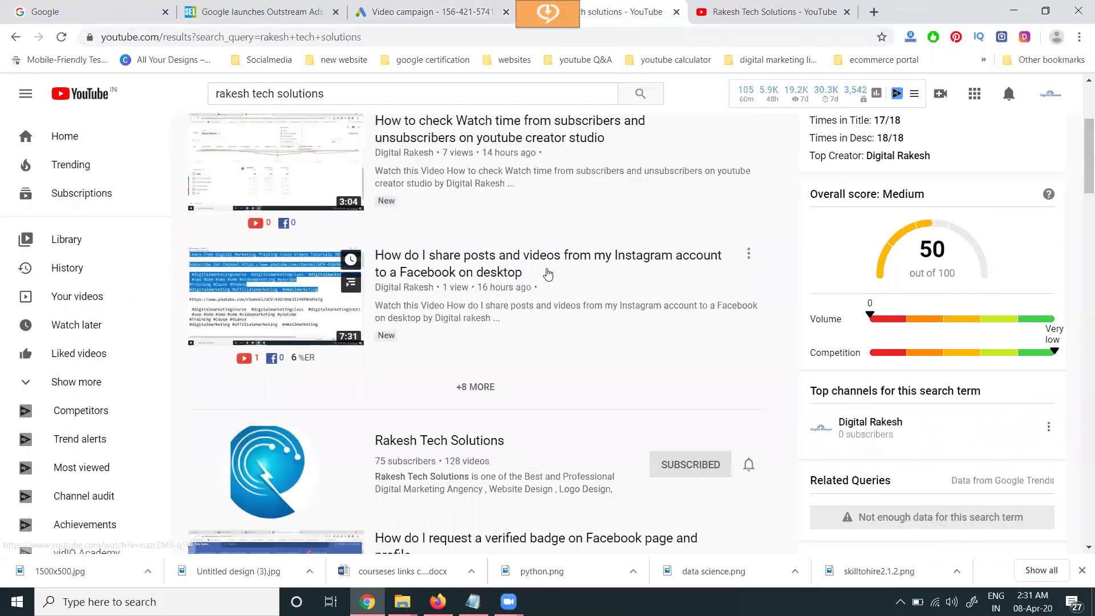
scroll(547, 274, "up", 4)
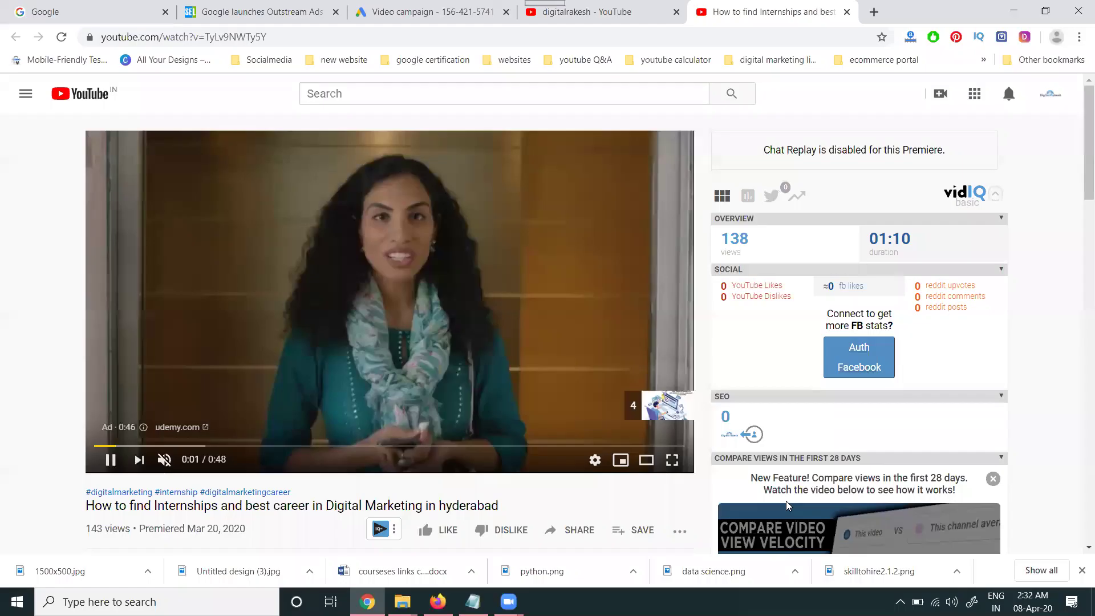
left_click(289, 38)
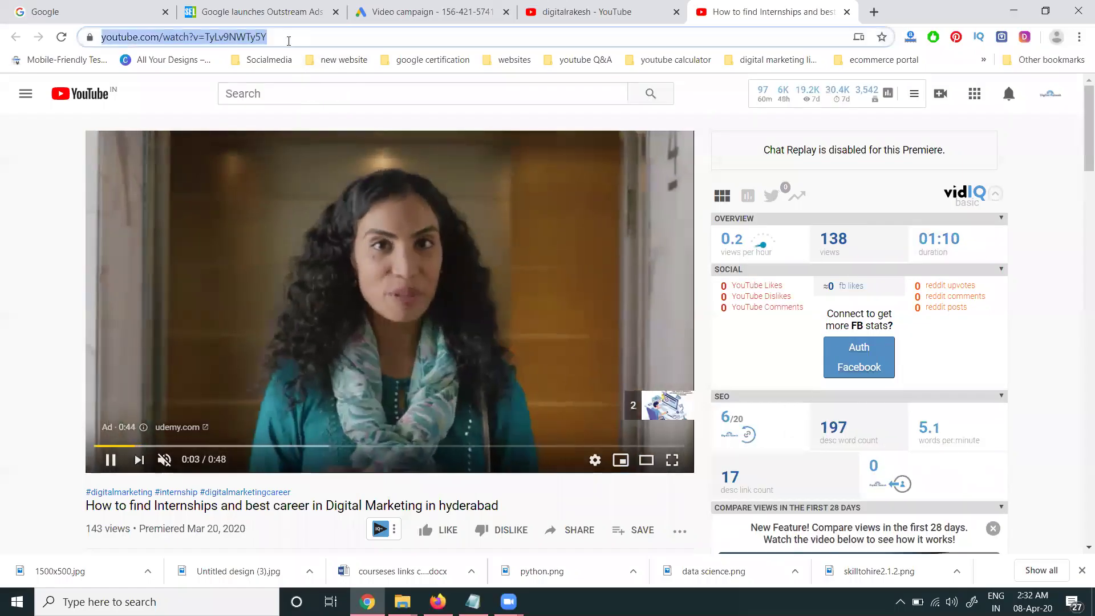
key("ctrl+3")
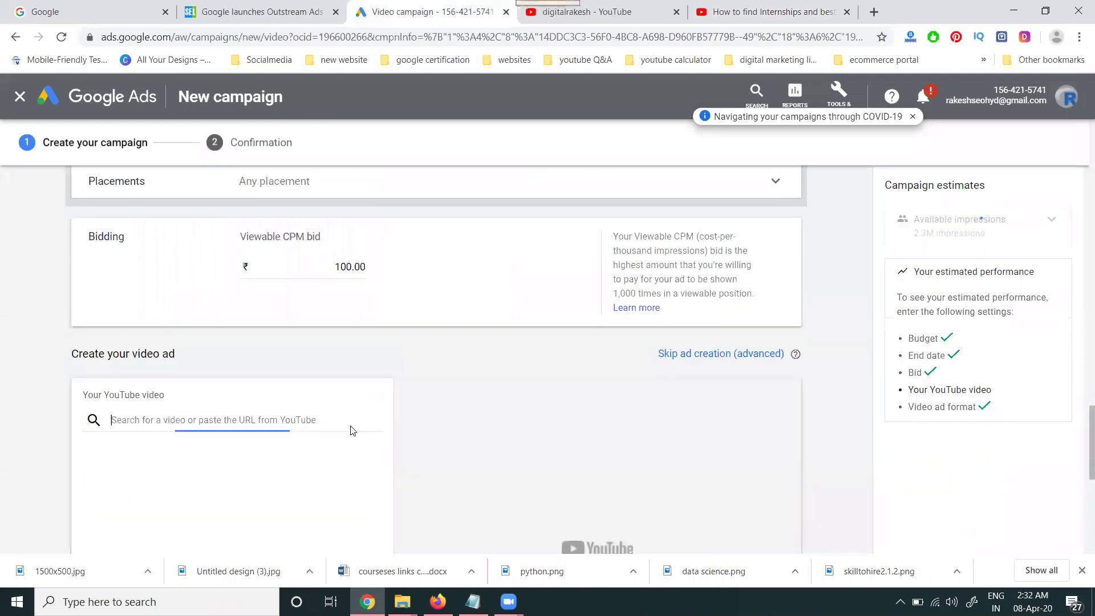
key("ctrl+v")
scroll(558, 478, "down", 5)
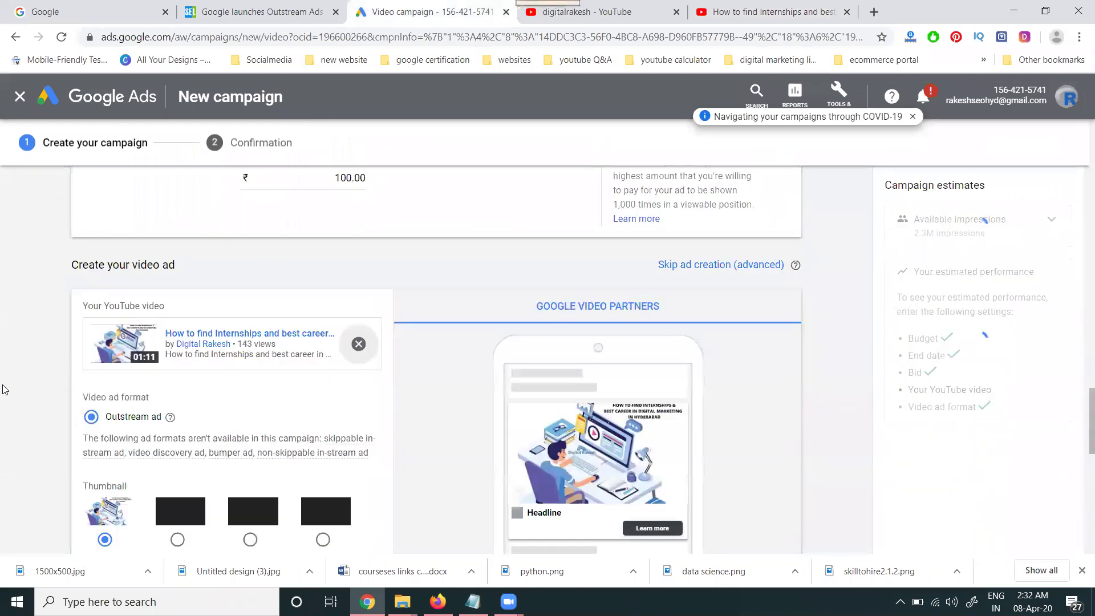
scroll(559, 478, "up", 2)
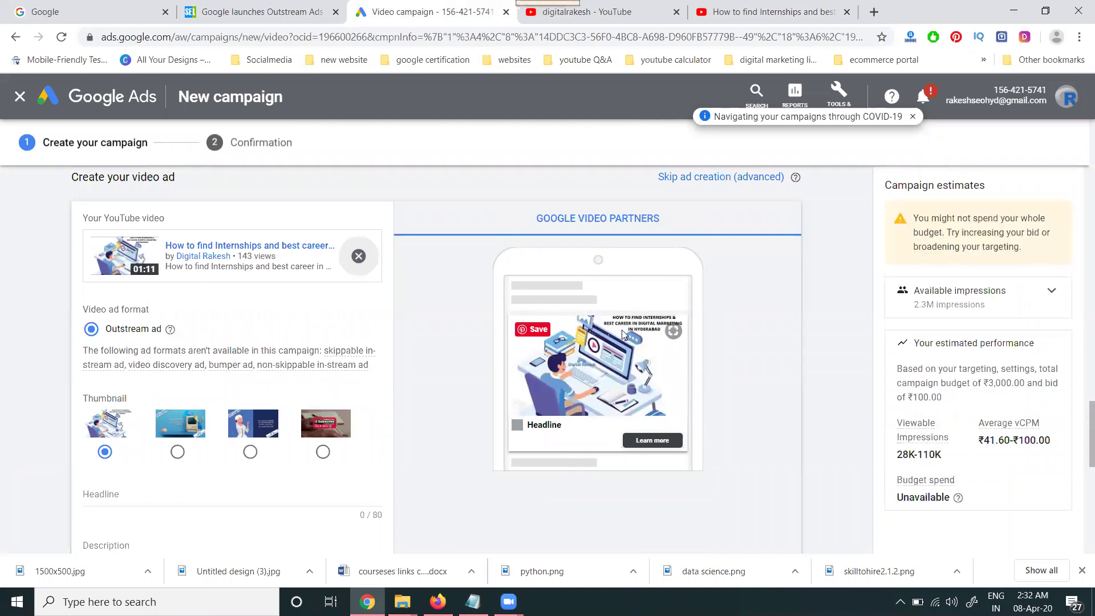
- Copy the YouTube video's title "How to find Internships and best career in Digital Marketing in hyderabad" into the ad's headline and description
scroll(286, 393, "down", 3)
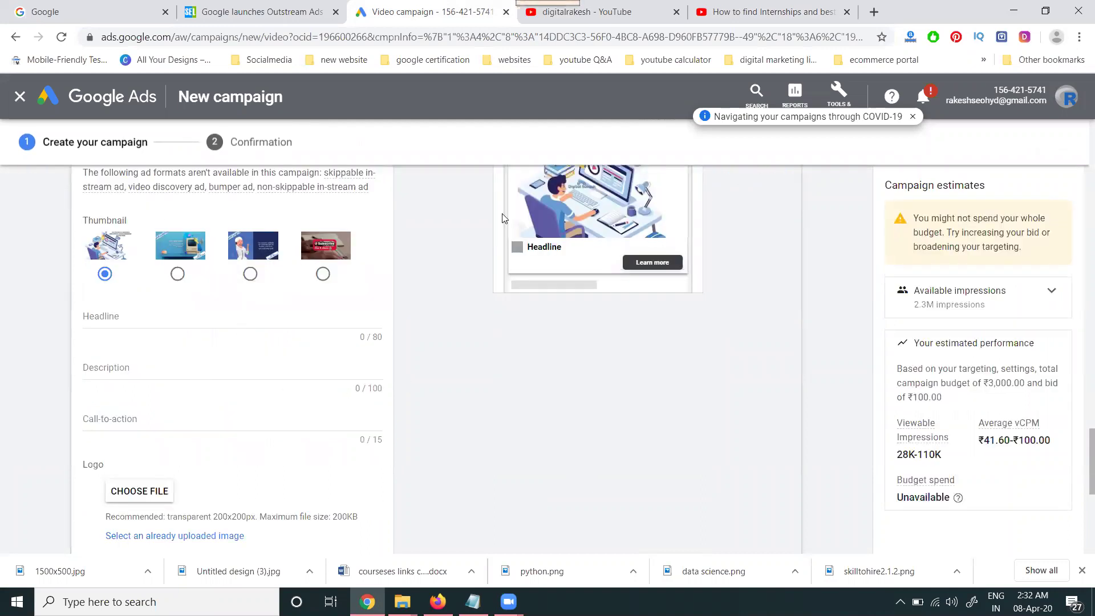
left_click(803, 11)
triple_click(256, 507)
key("ctrl+c")
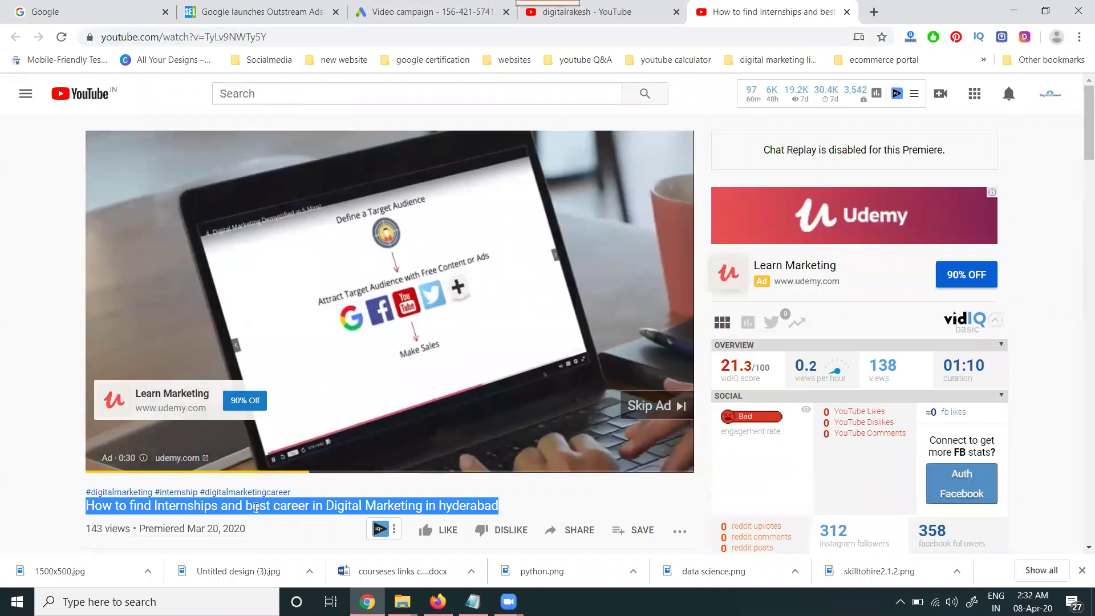
left_click(403, 15)
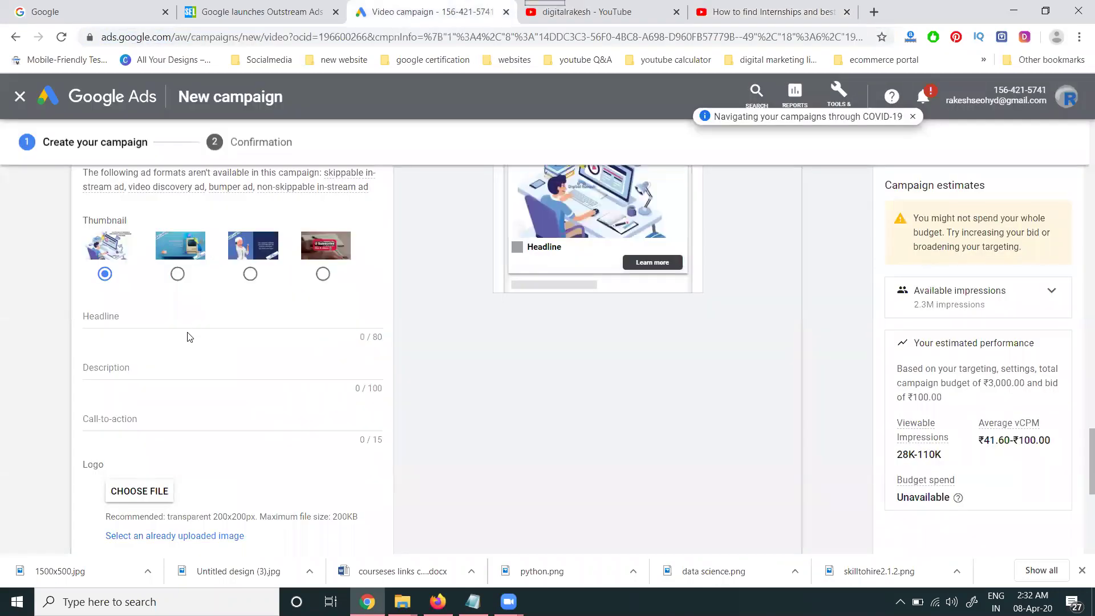
left_click(191, 318)
key("ctrl+v")
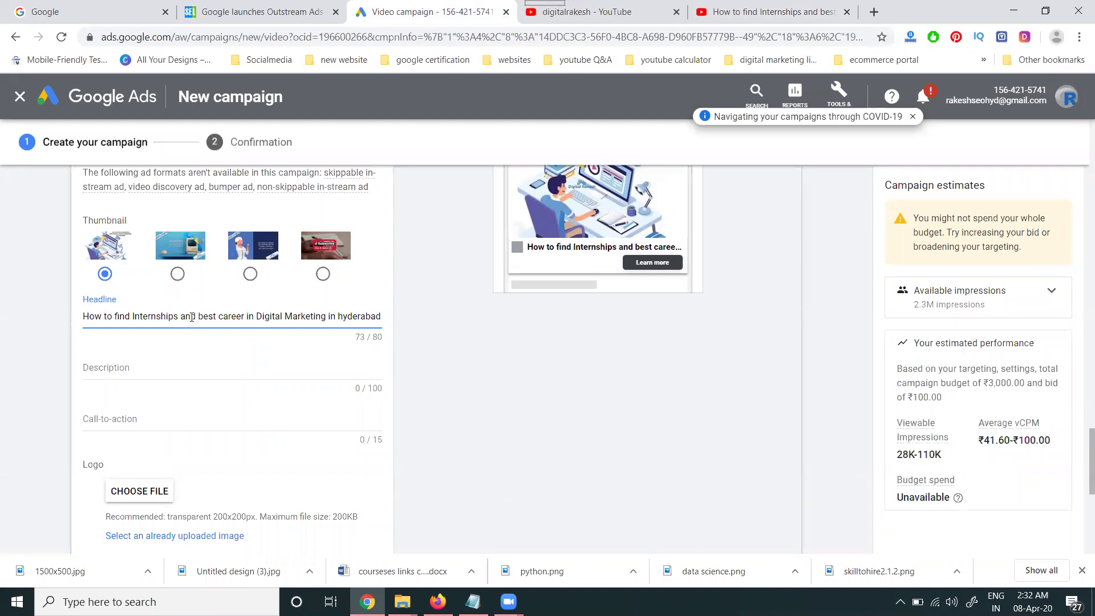
left_click(193, 379)
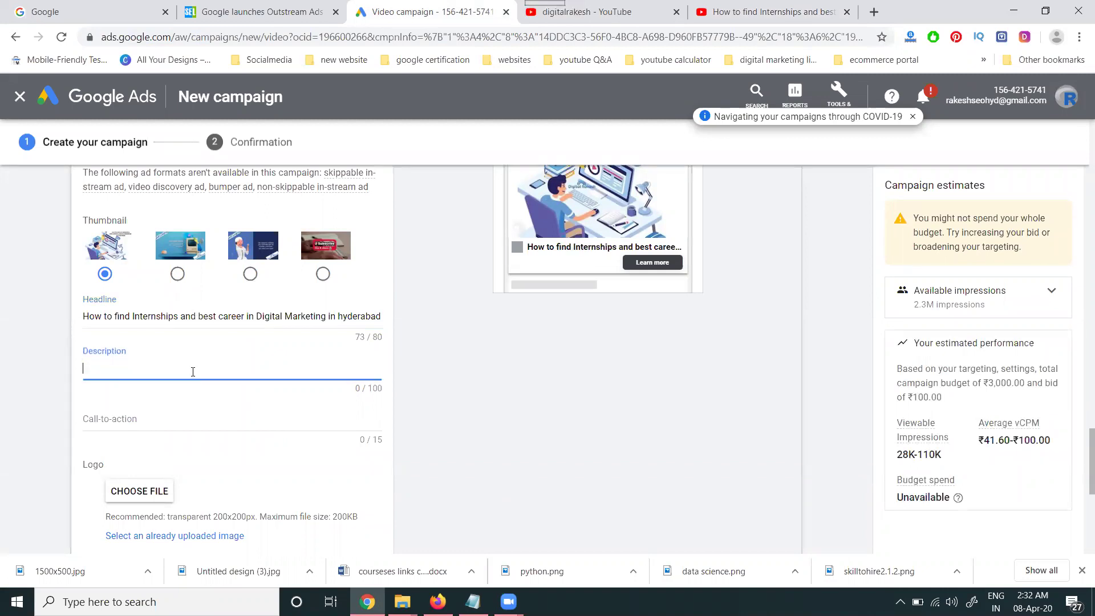
key("ctrl+v")
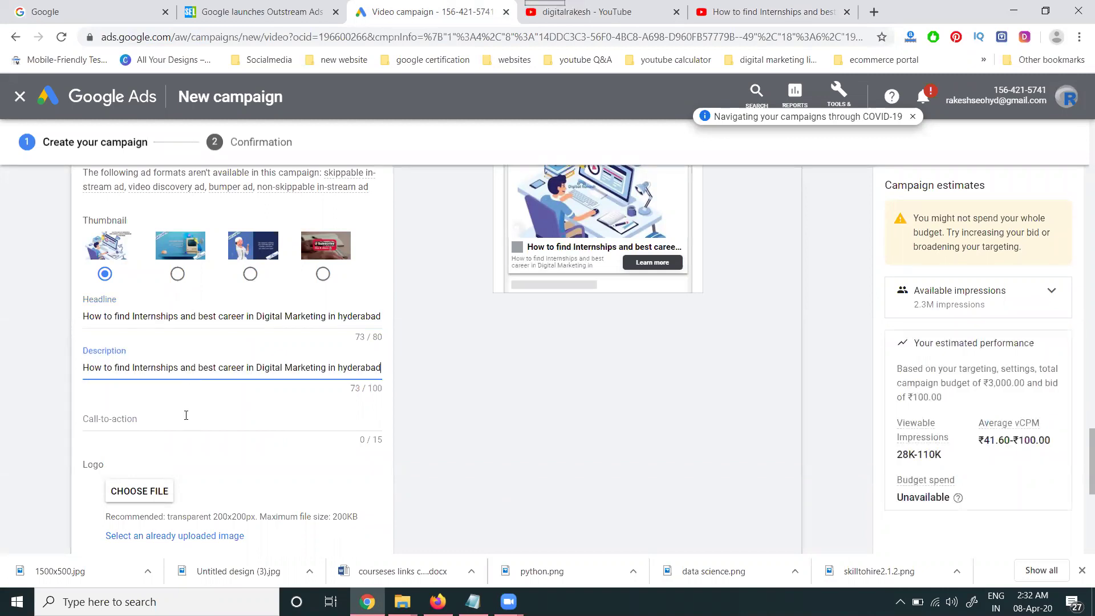
- Upload the Digital Rakesh logo image from the "videos and dm images" folder inside "digital rakesh" as the ad's logo
scroll(187, 419, "down", 3)
left_click(124, 318)
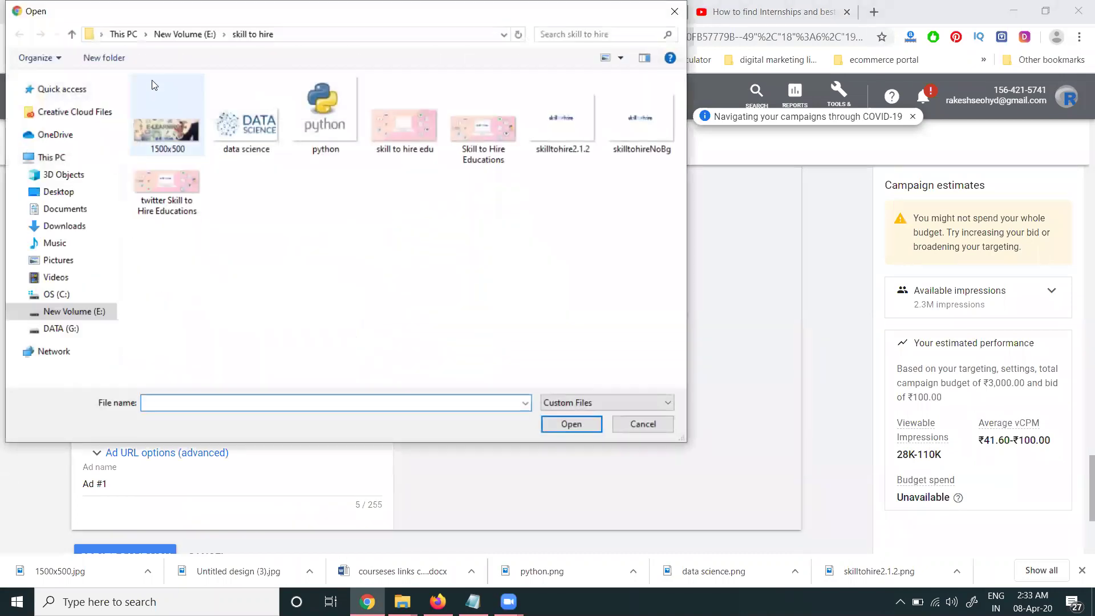
left_click(163, 37)
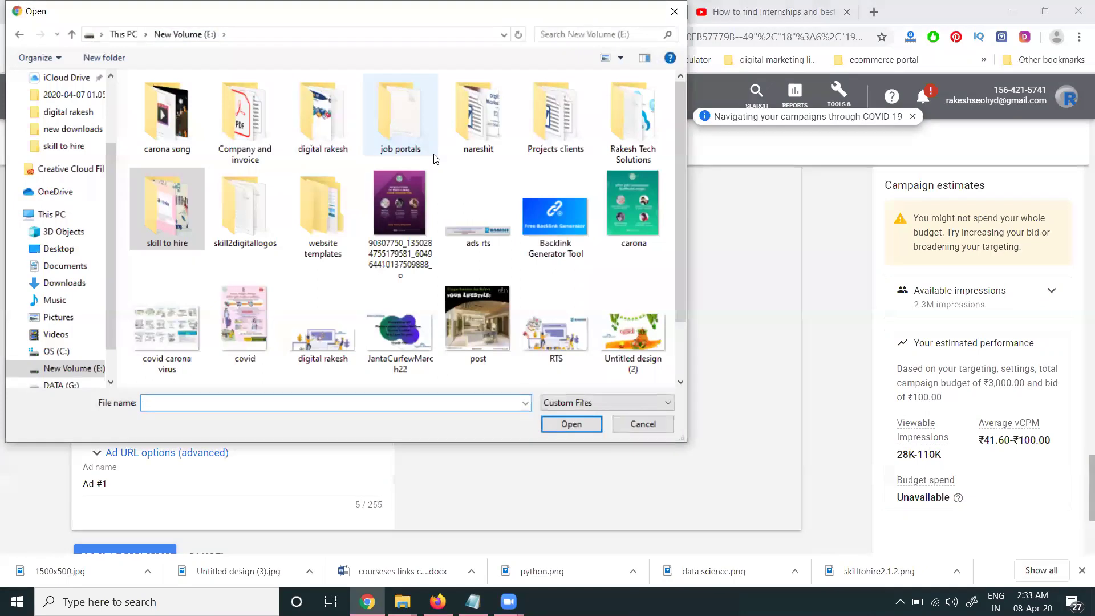
double_click(325, 129)
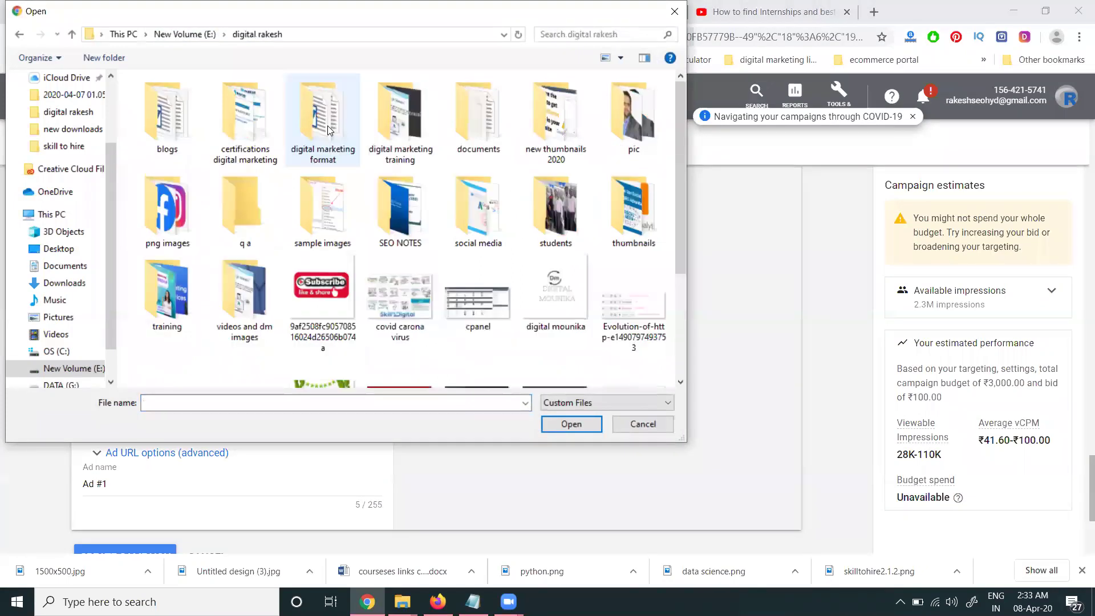
left_click(255, 296)
double_click(255, 293)
double_click(406, 215)
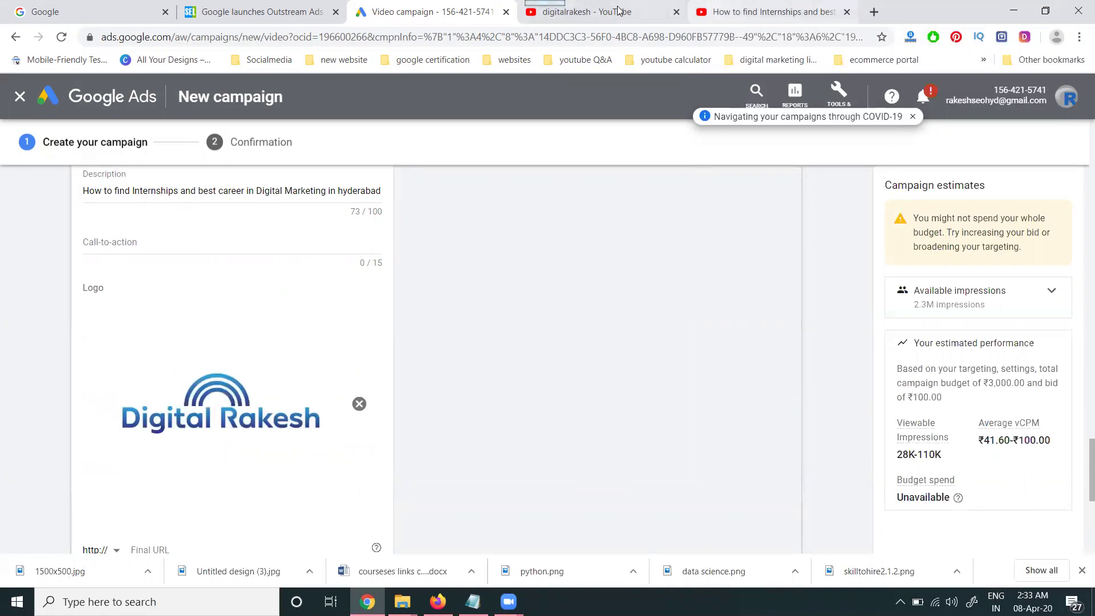
- Copy the Digital Rakesh YouTube channel's web address and use it as the ad's final URL in Google Ads
left_click(607, 22)
scroll(430, 232, "up", 15)
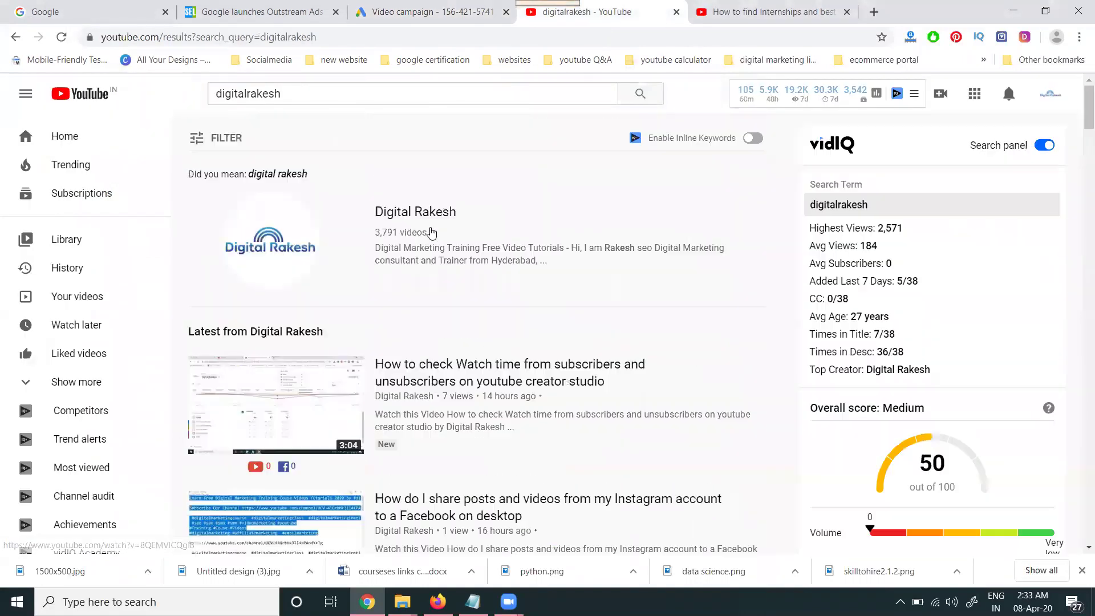
left_click(414, 210, "ctrl")
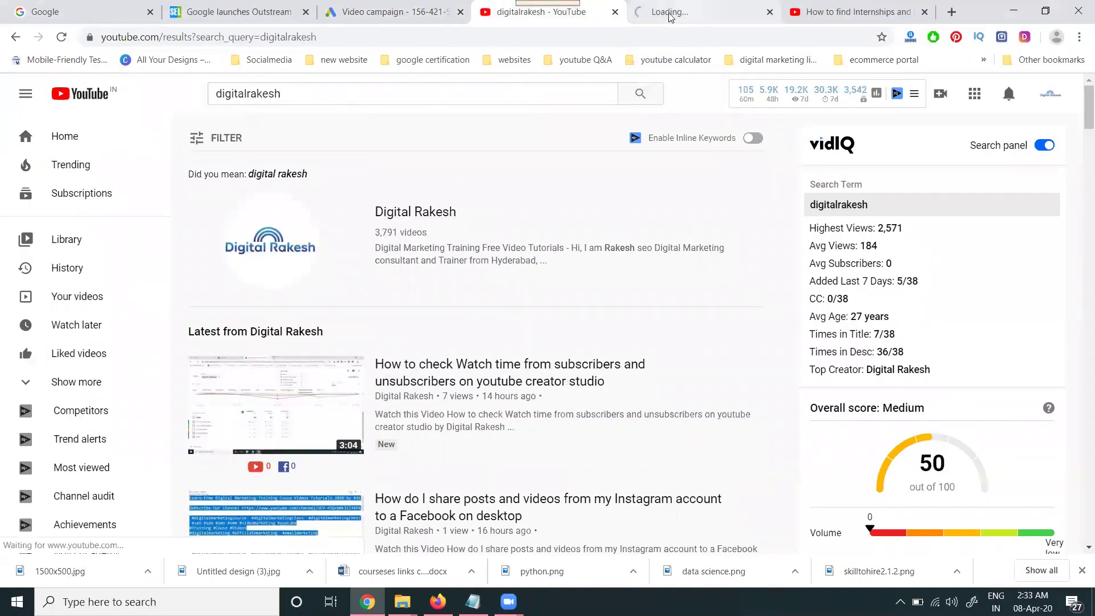
key("ctrl+Tab")
left_click(327, 38)
key("ctrl+c")
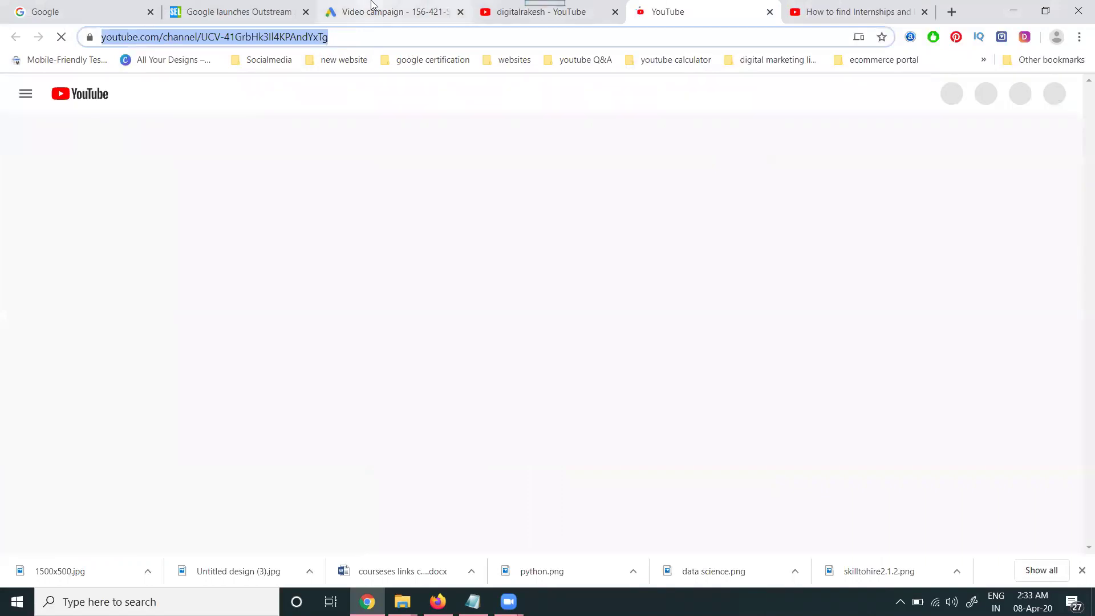
left_click(387, 12)
scroll(230, 325, "down", 5)
left_click(223, 286)
key("ctrl+v")
left_click(13, 349)
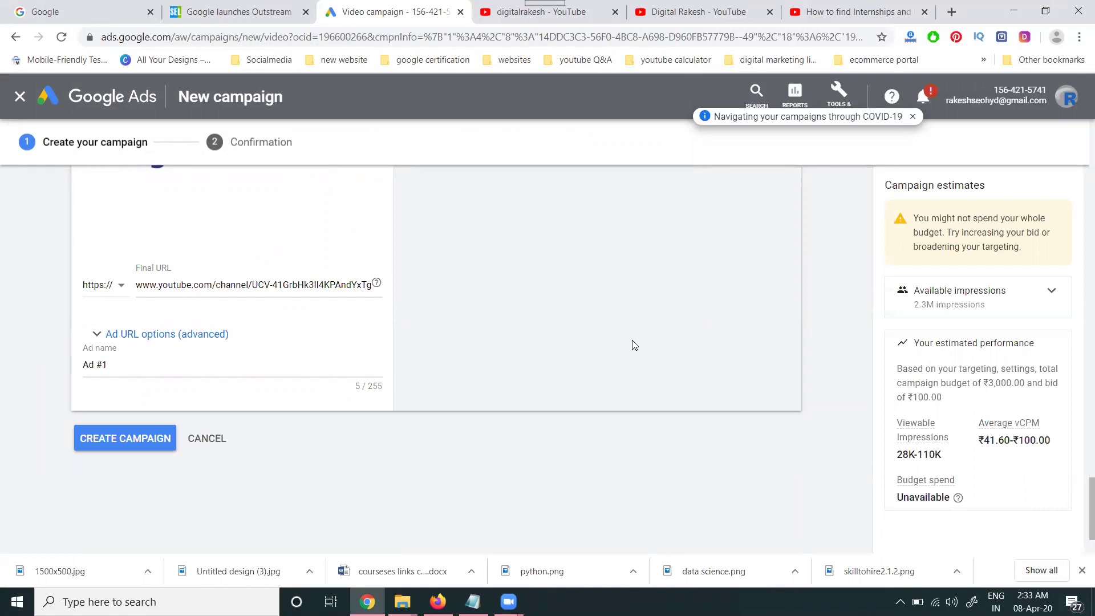
- Try the second and third thumbnails in the ad preview and return to the first thumbnail
scroll(633, 345, "up", 10)
scroll(649, 446, "down", 3)
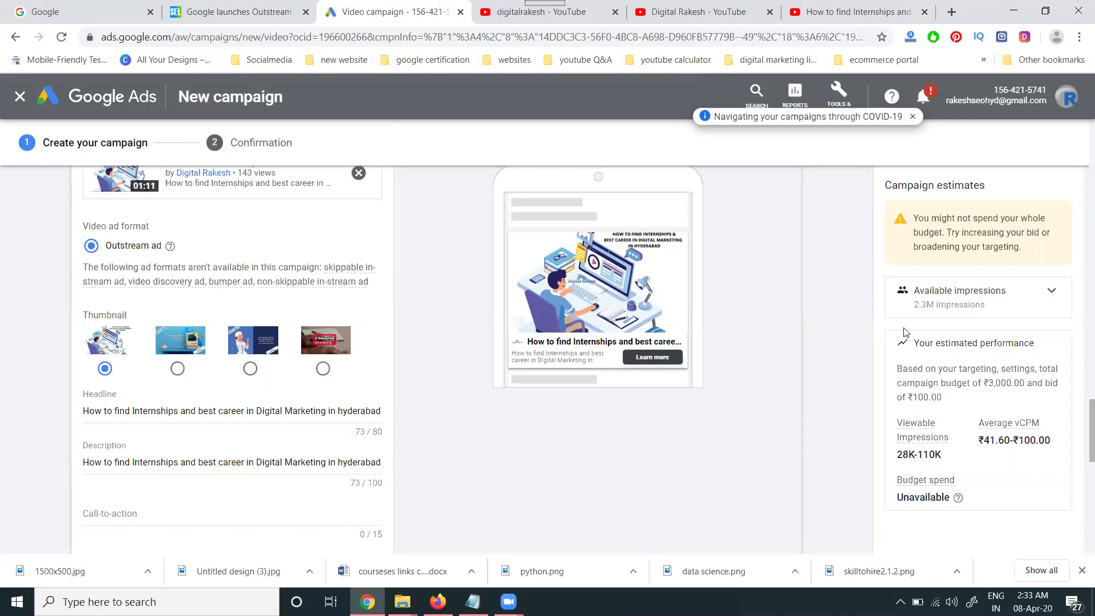
scroll(627, 363, "down", 8)
scroll(626, 363, "up", 8)
scroll(628, 367, "up", 8)
scroll(628, 367, "down", 8)
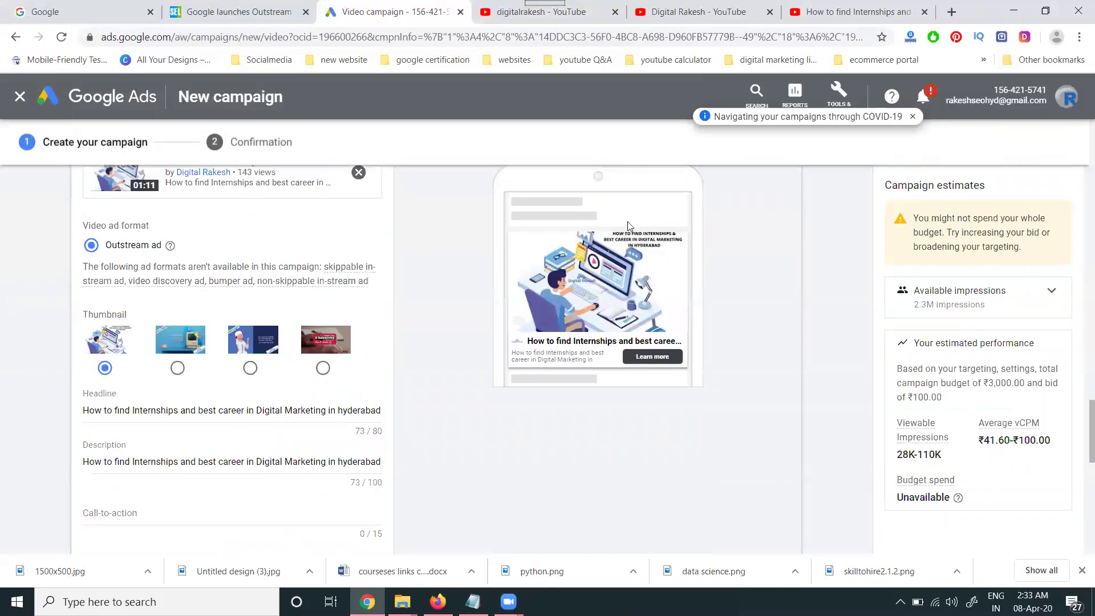
left_click(177, 369)
left_click(250, 369)
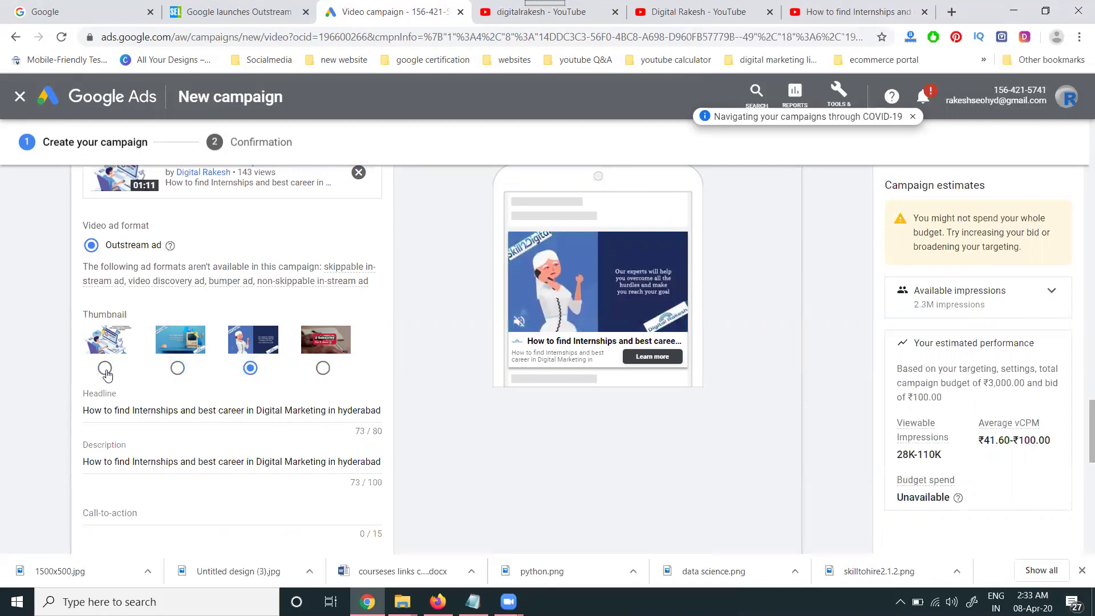
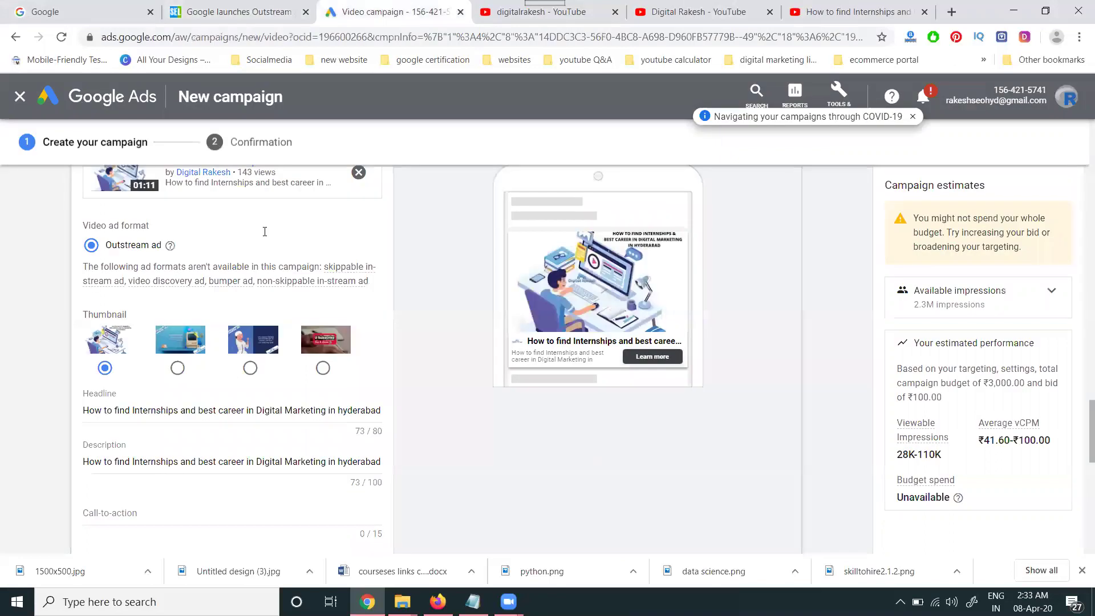
left_click(120, 250)
- Name the ad "Digital Rakesh", create the campaign and continue to it from the confirmation page
scroll(15, 369, "down", 5)
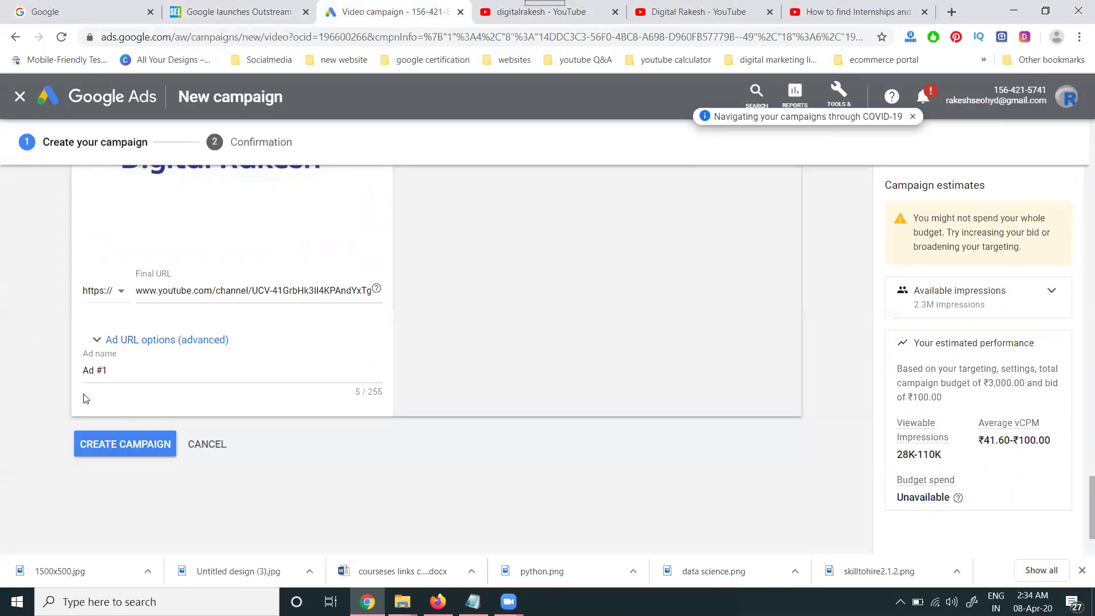
scroll(122, 373, "up", 6)
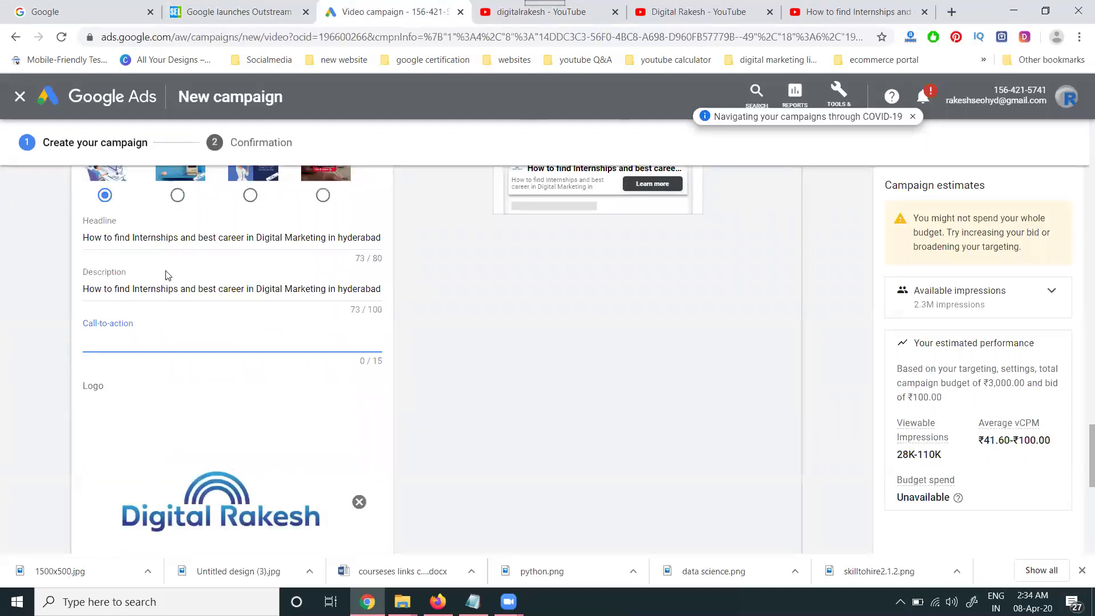
triple_click(172, 242)
scroll(170, 323, "down", 6)
double_click(153, 373)
left_click(152, 373)
type("Digital Rakesh")
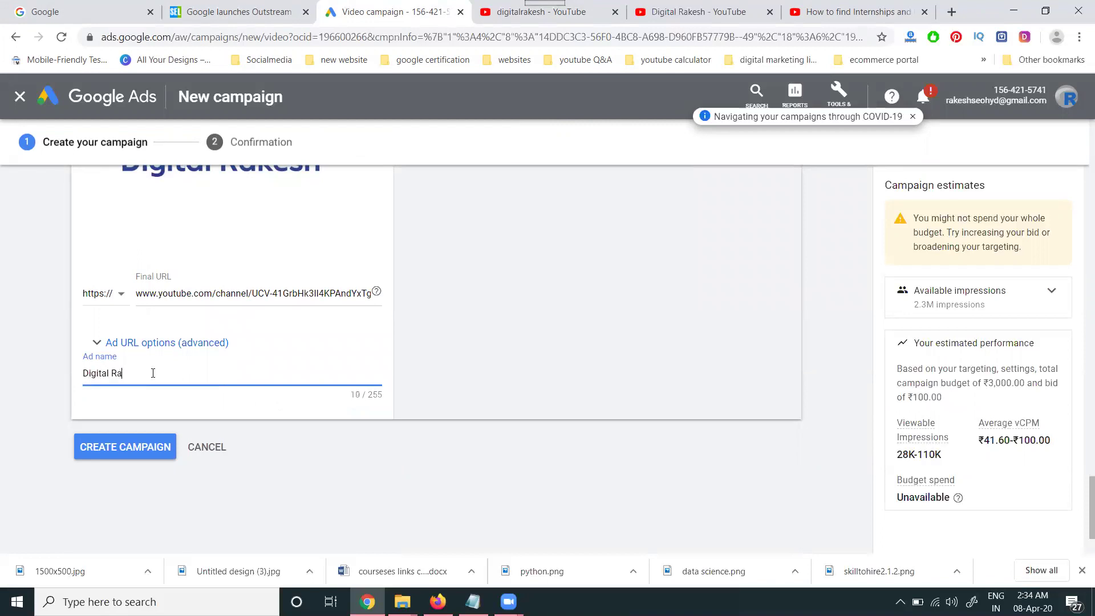
left_click(155, 450)
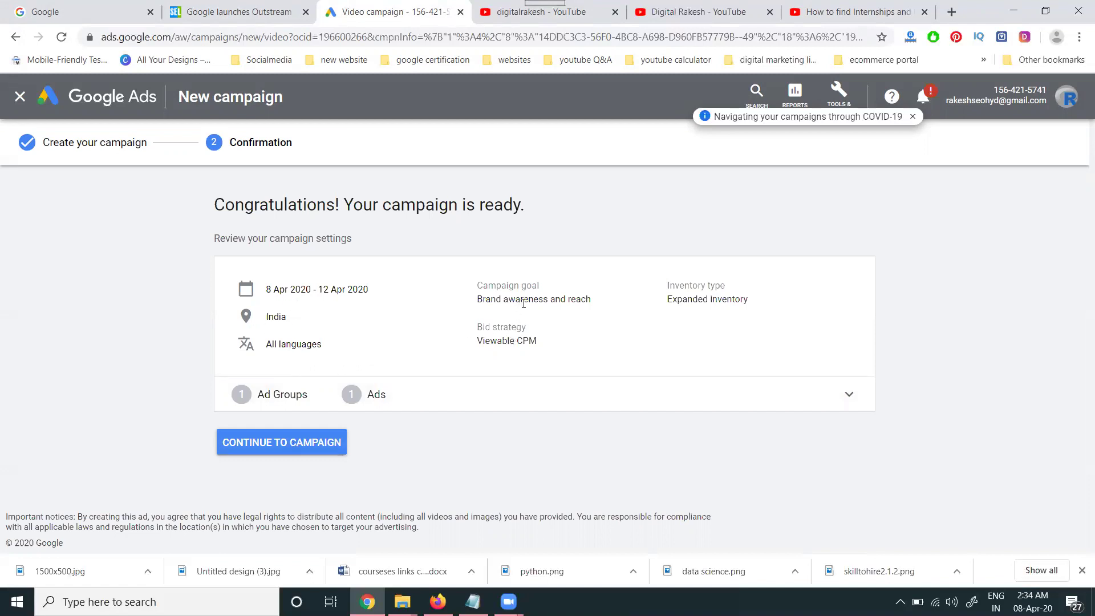
left_click(325, 443)
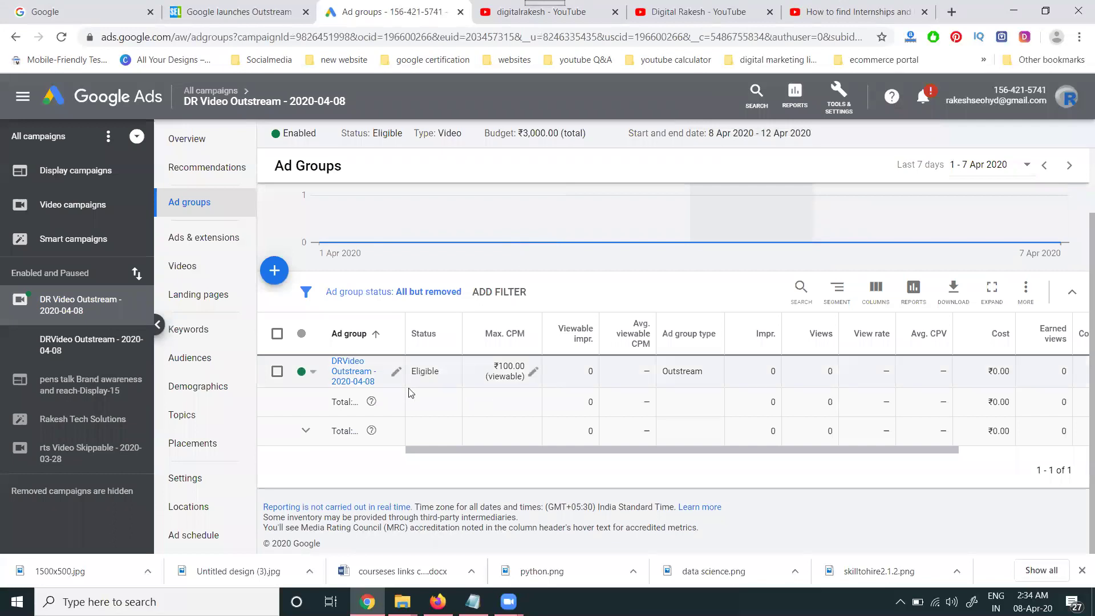
- Open the Outstream ad group's video ad for editing, review its content and save the ad
left_click(348, 415)
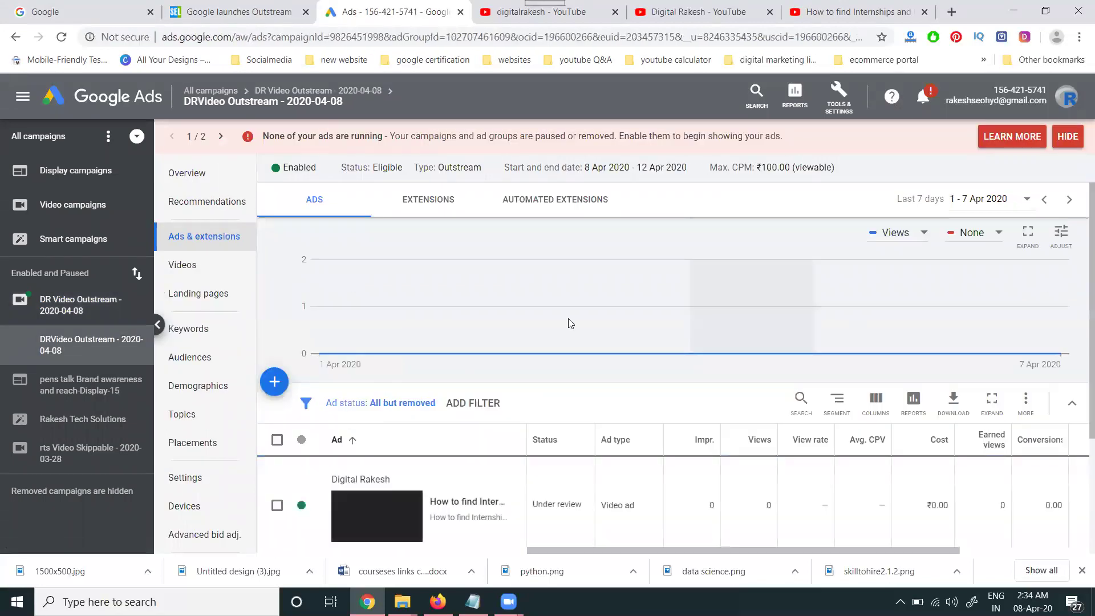
scroll(502, 337, "down", 3)
left_click(513, 339)
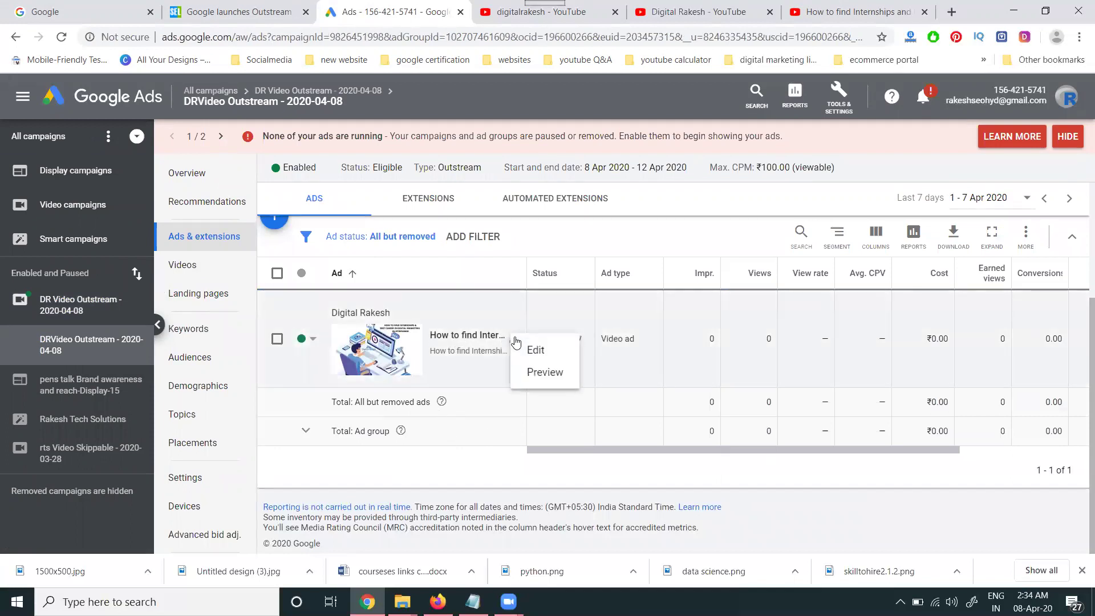
left_click(542, 356)
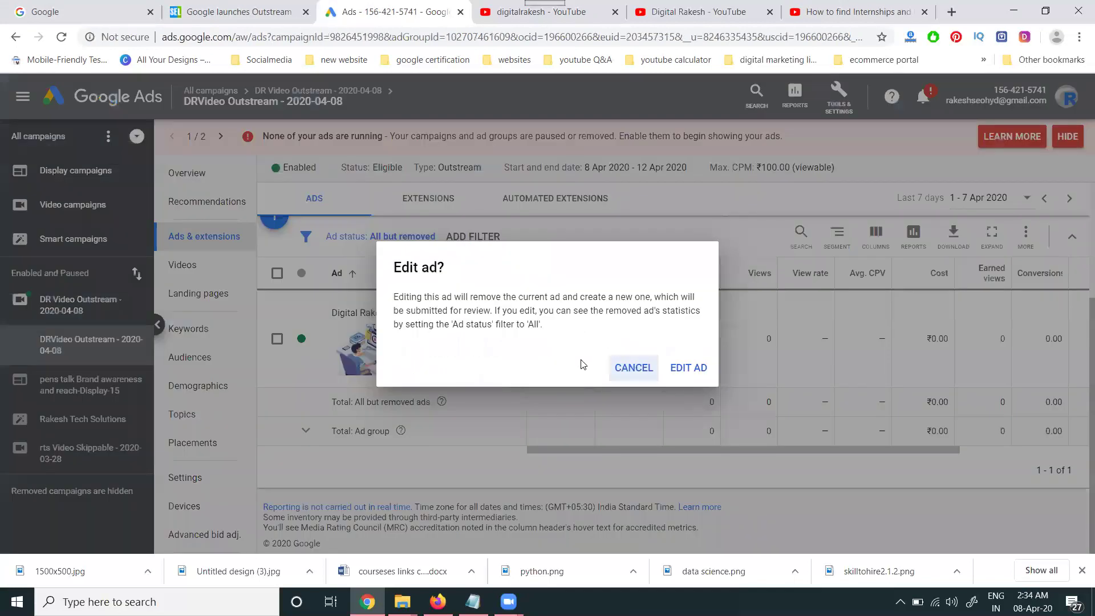
left_click(685, 370)
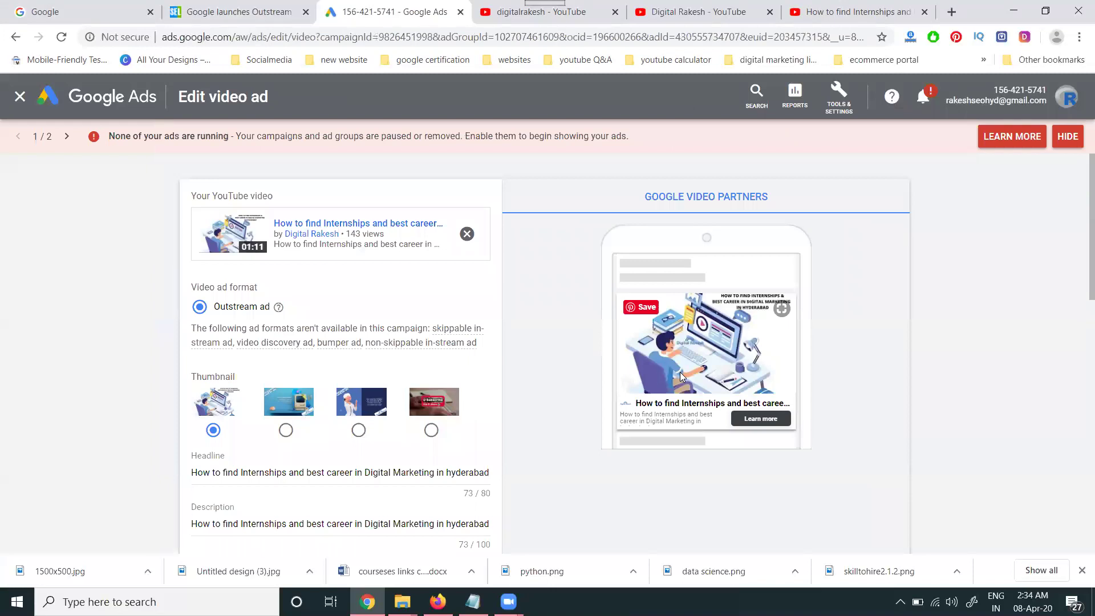
scroll(313, 291, "down", 3)
scroll(314, 310, "down", 7)
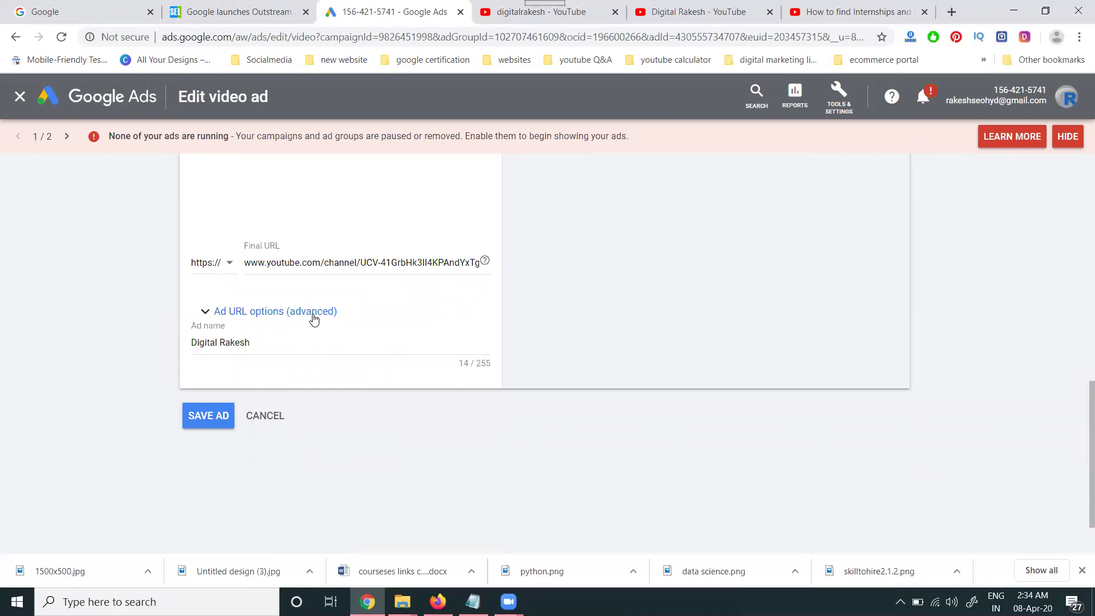
left_click(200, 420)
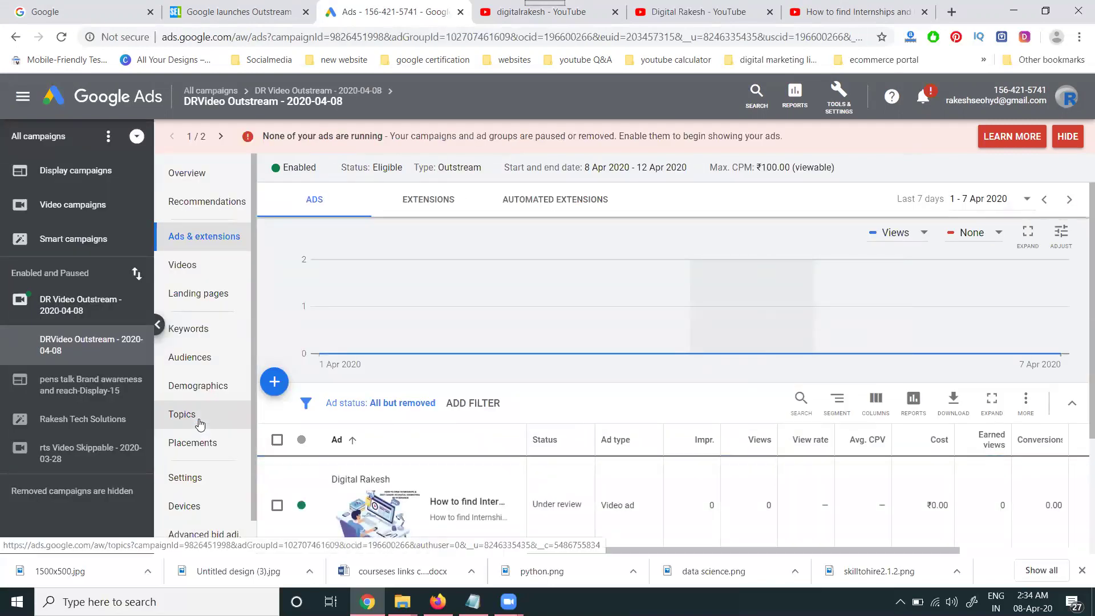
- Look up DR Video Outstream - 2020-04-08 in the list of all campaigns and view its ad group's ads
scroll(365, 297, "down", 3)
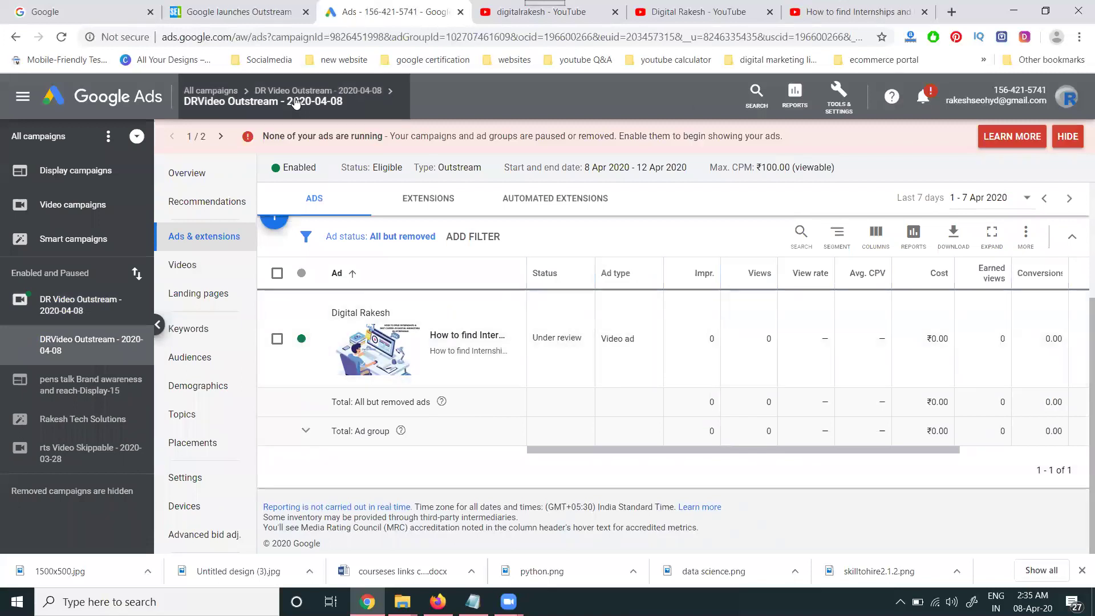
left_click(295, 103)
left_click(211, 139)
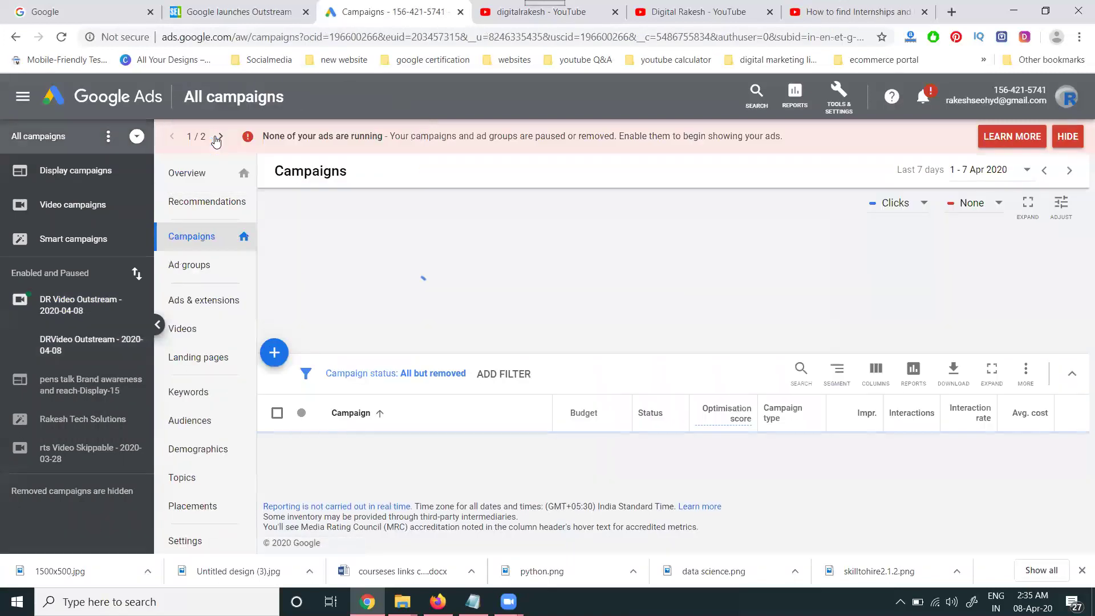
scroll(459, 303, "down", 4)
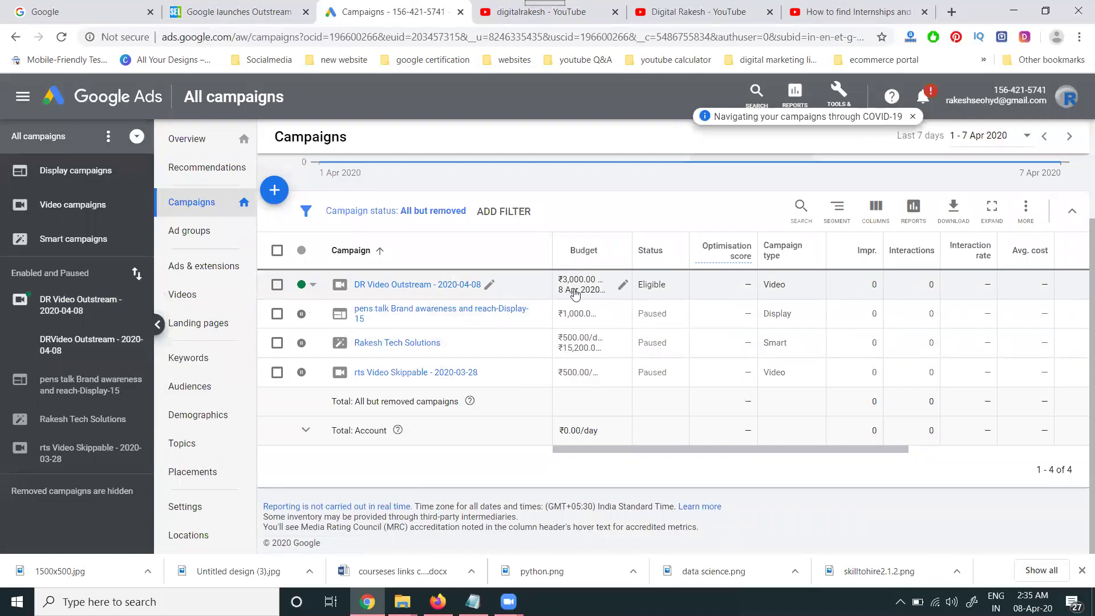
left_click(448, 288)
scroll(448, 294, "down", 2)
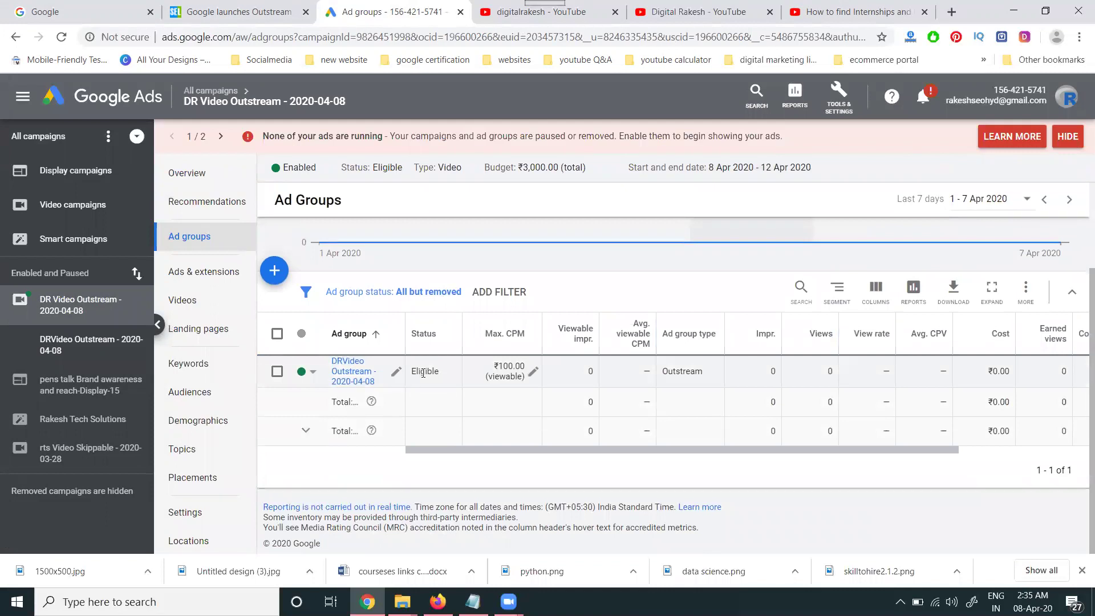
left_click(346, 379)
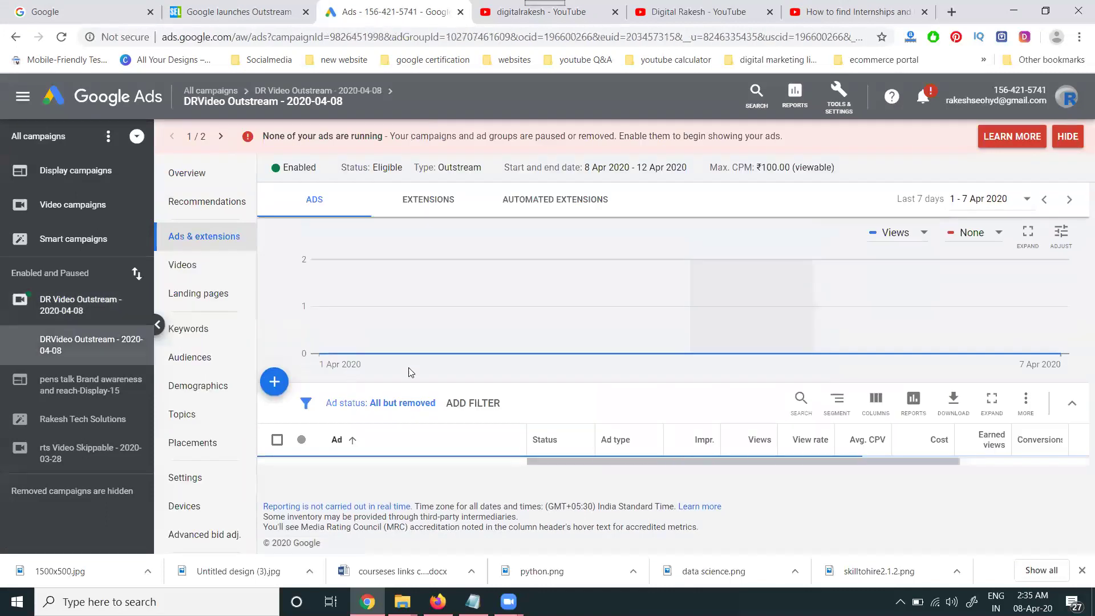
scroll(586, 352, "down", 3)
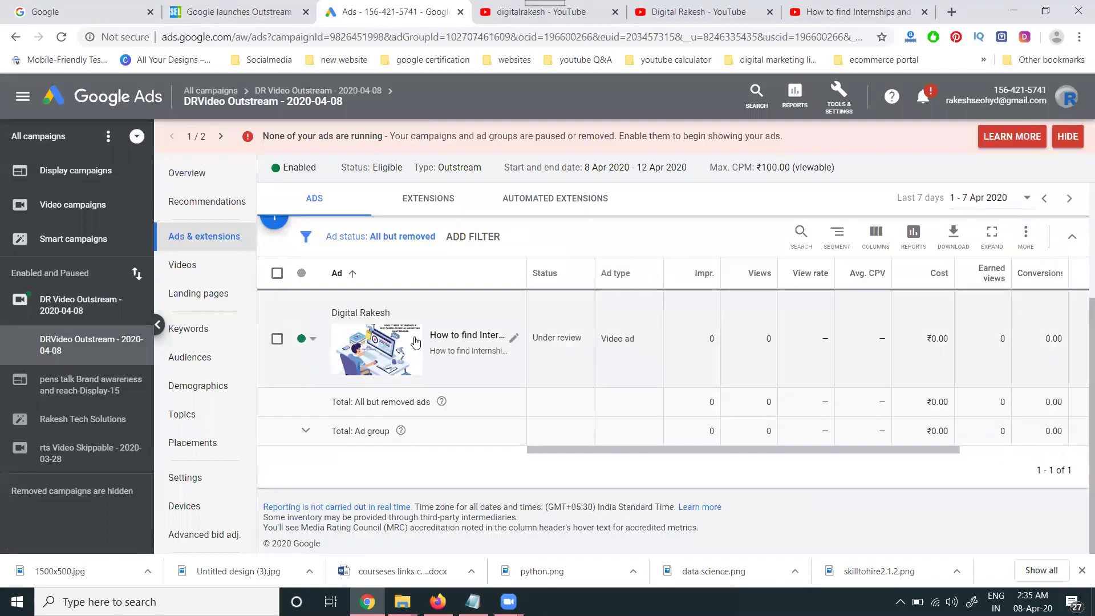
- Preview the video ad, copy its mobile preview link and open that link in a new browser tab
left_click(408, 336)
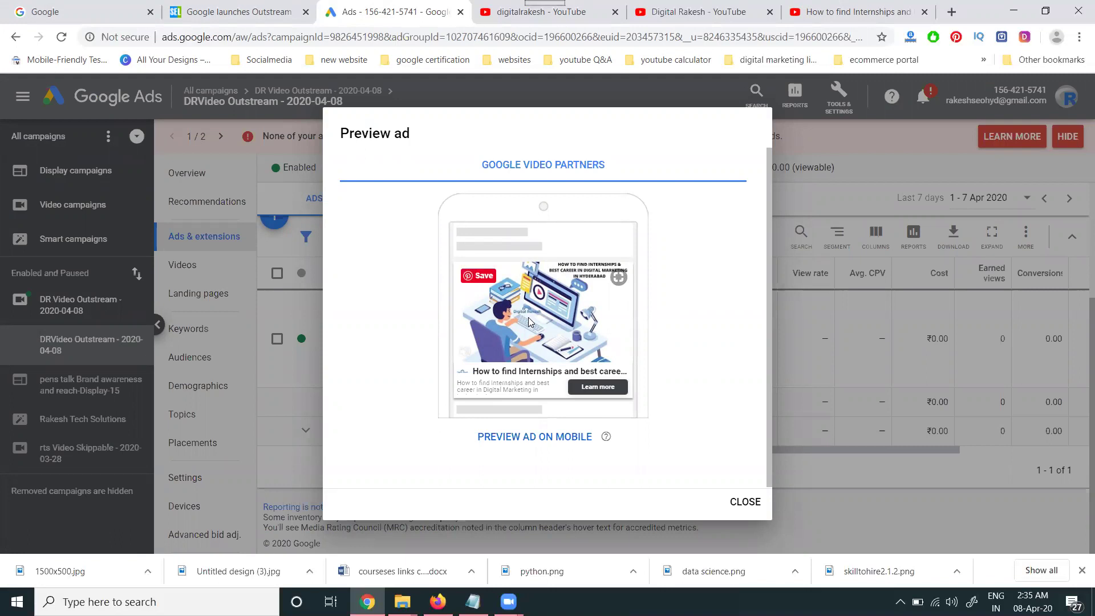
left_click(536, 439)
scroll(541, 376, "down", 1)
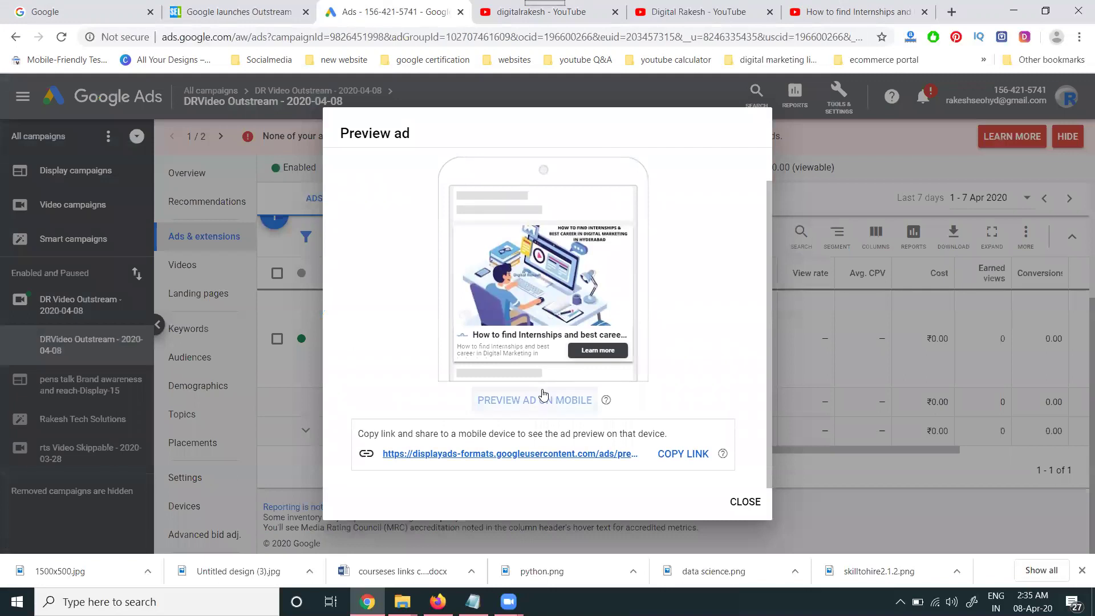
left_click(683, 457)
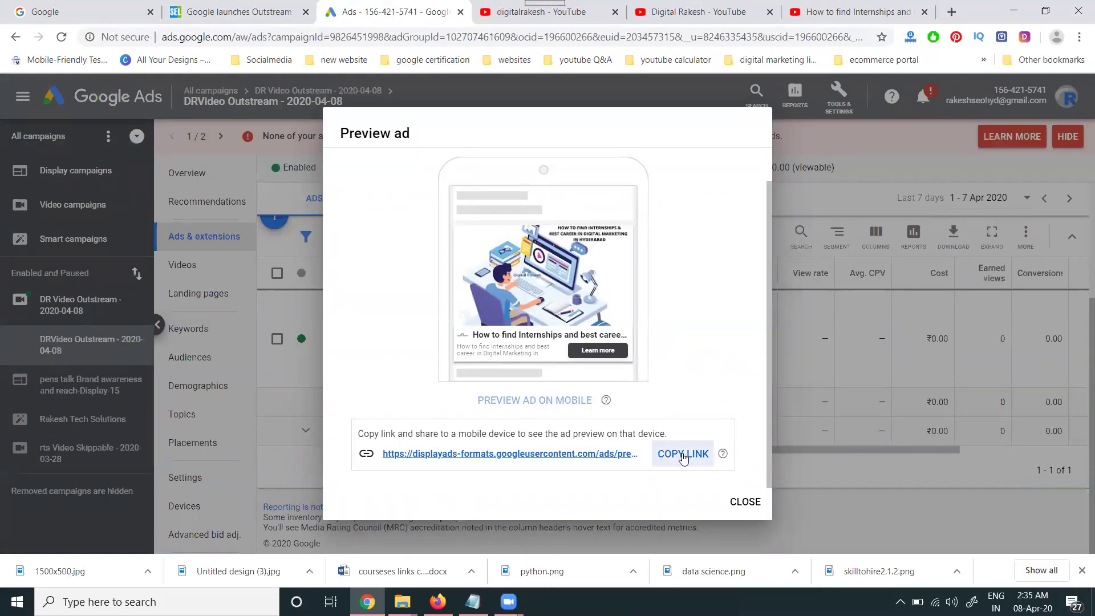
left_click(683, 457)
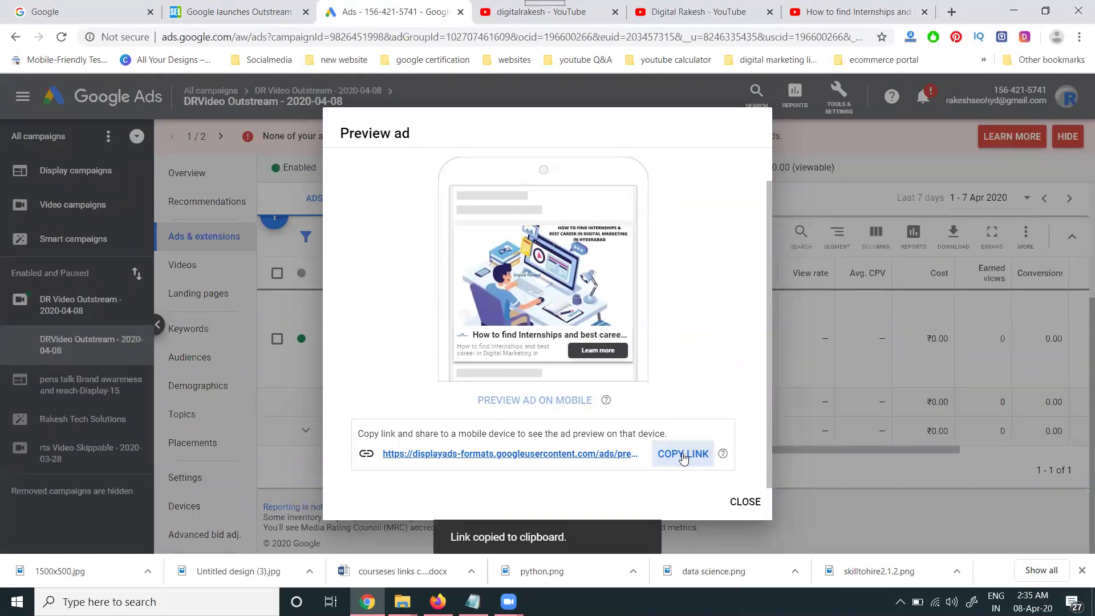
left_click(958, 13)
key("ctrl+v")
key("Return")
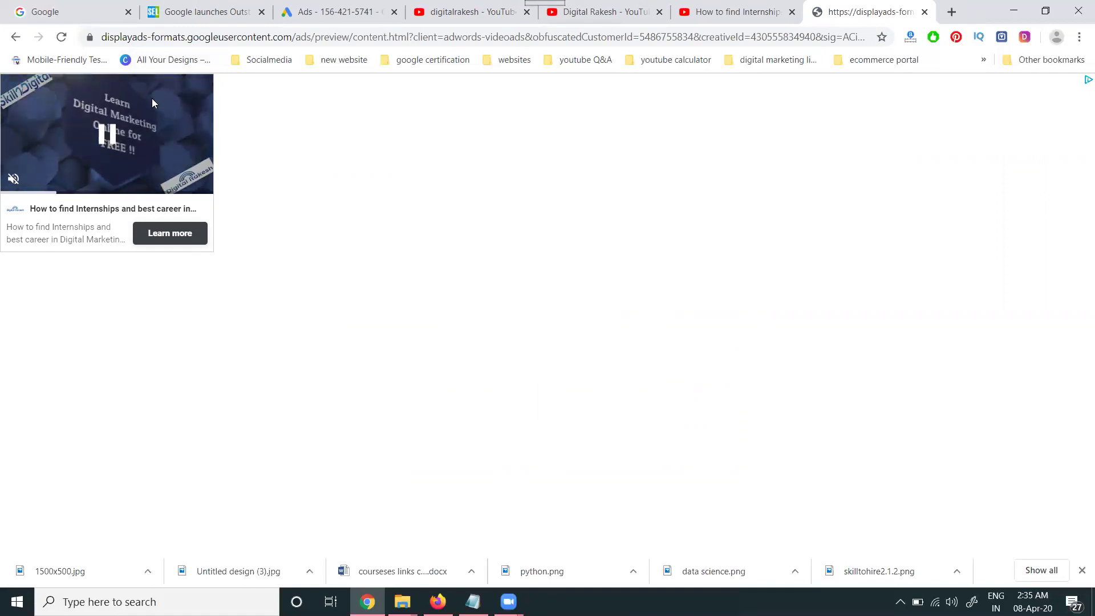
- Compare the ad's mobile preview with the Outstream example in the Search Engine Land article, and close the preview in Google Ads
left_click(202, 4)
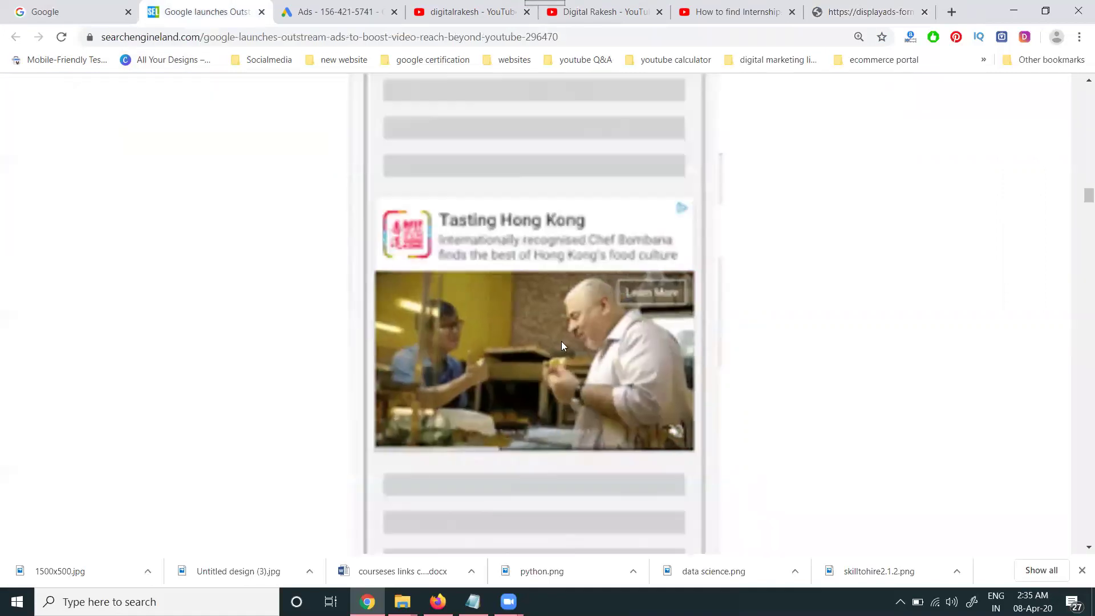
left_click(867, 8)
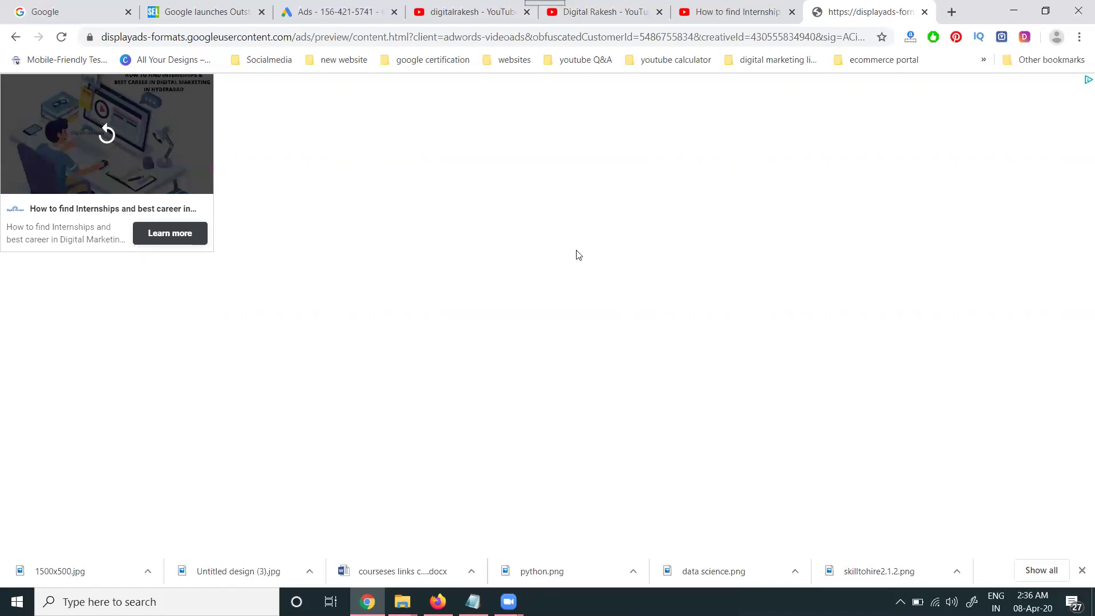
left_click(351, 13)
left_click(743, 501)
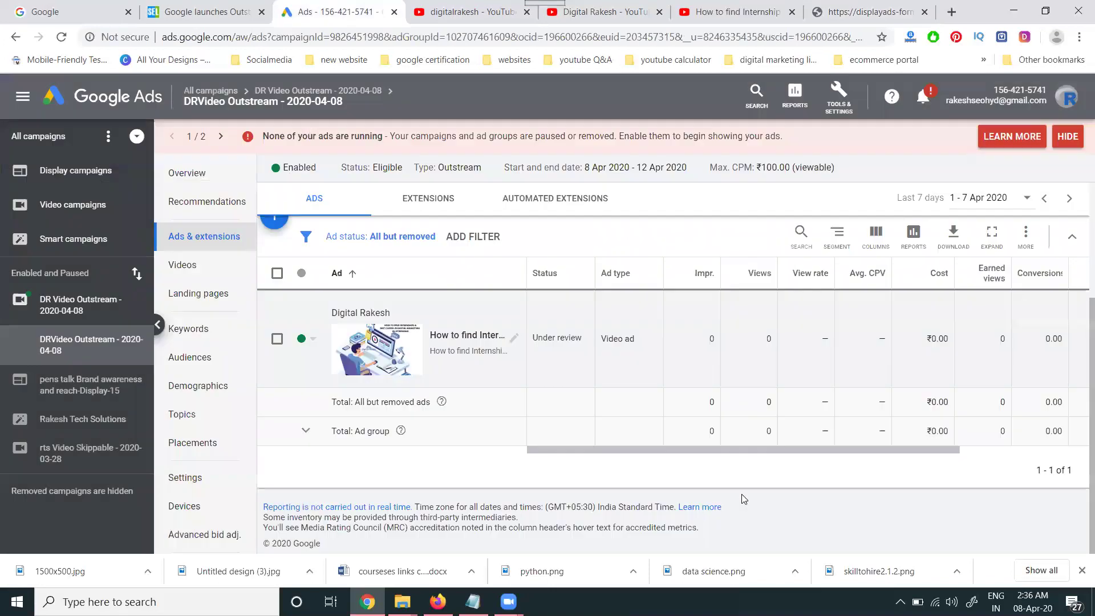